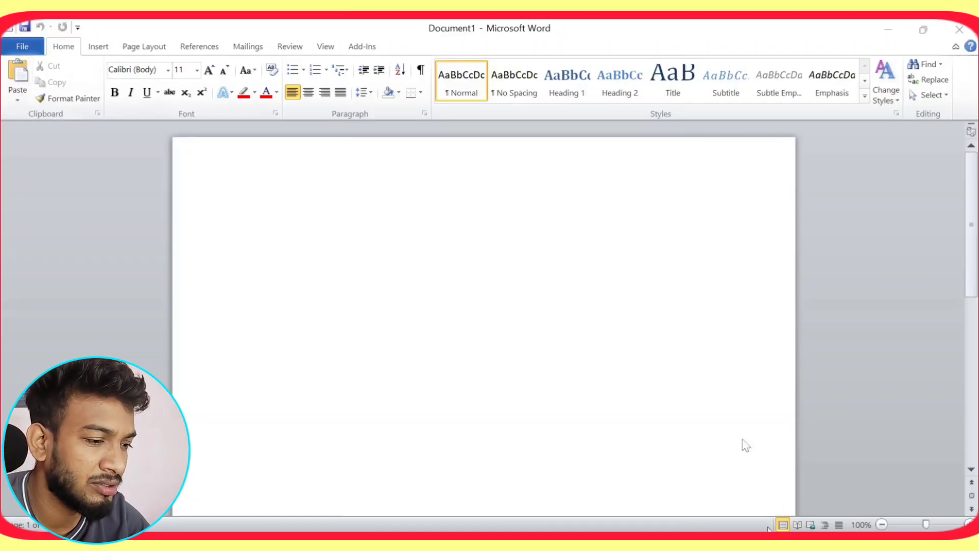
Capture the window for annotation, draw red lines below the Clipboard, Font, Paragraph, Styles and Editing group names, and discard the capture
{"action": "key", "text": "Print"}
{"action": "mouse_move", "coordinate": [1, 19]}
{"action": "left_mouse_down"}
{"action": "mouse_move", "coordinate": [973, 51]}
{"action": "mouse_move", "coordinate": [974, 526]}
{"action": "left_mouse_up"}
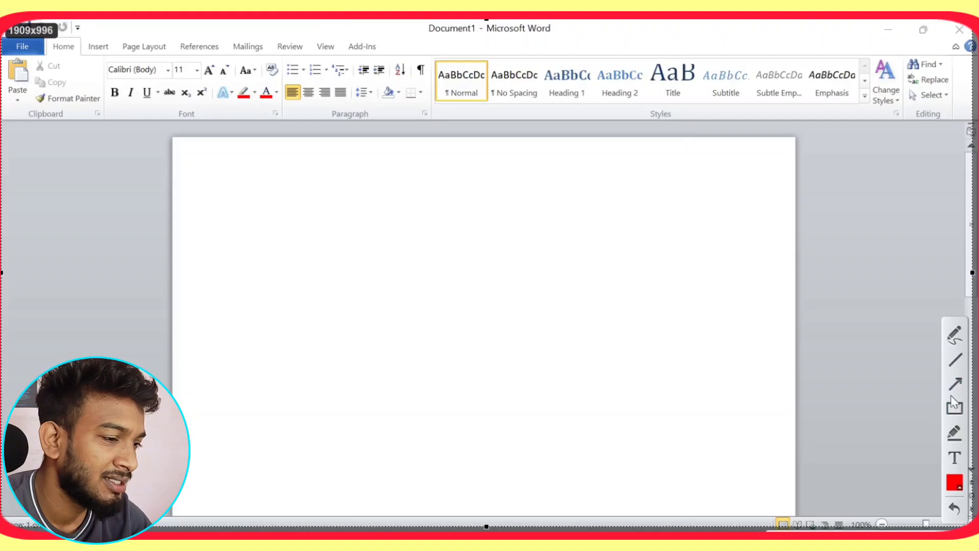
{"action": "left_click", "coordinate": [955, 359]}
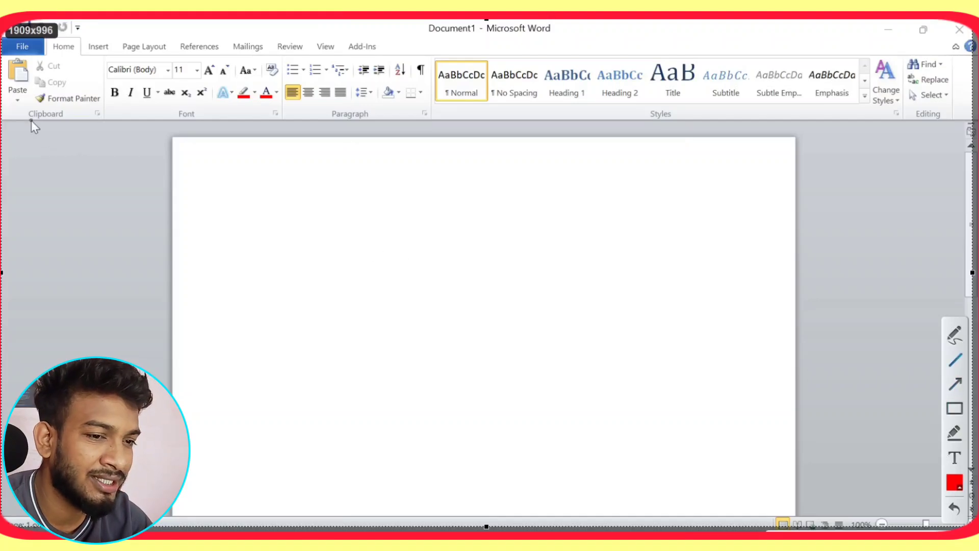
{"action": "left_click_drag", "start_coordinate": [32, 120], "coordinate": [20, 259]}
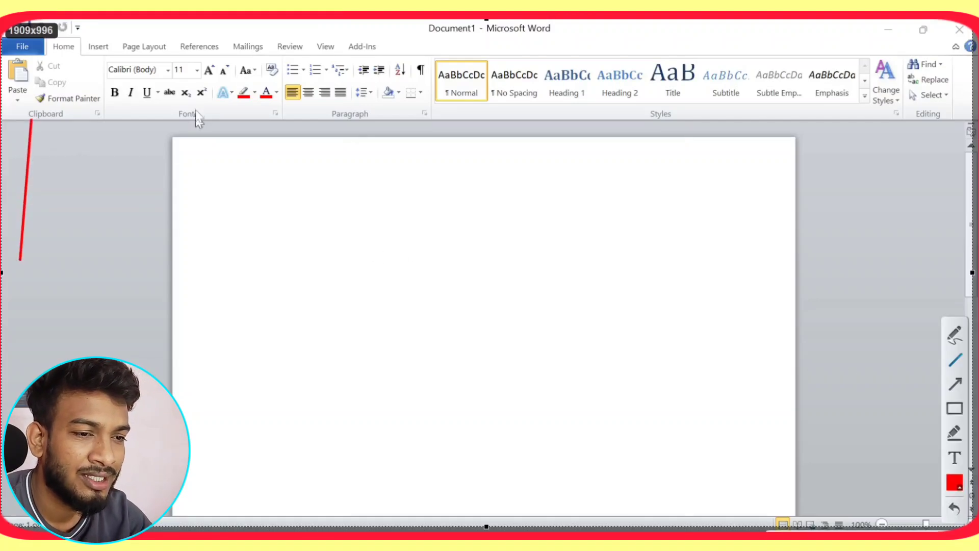
{"action": "left_click_drag", "start_coordinate": [186, 121], "coordinate": [172, 390]}
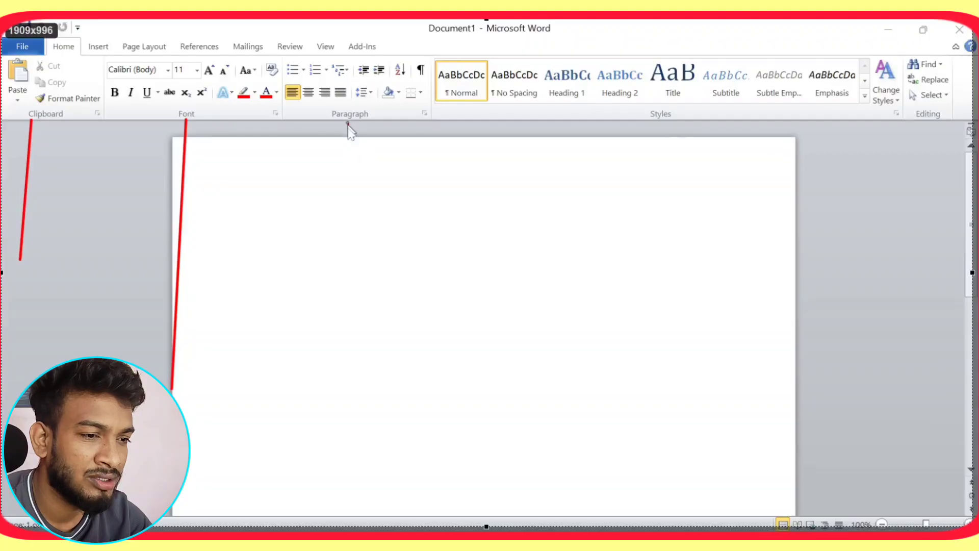
{"action": "left_click_drag", "start_coordinate": [348, 124], "coordinate": [352, 391]}
{"action": "left_click_drag", "start_coordinate": [653, 120], "coordinate": [683, 317]}
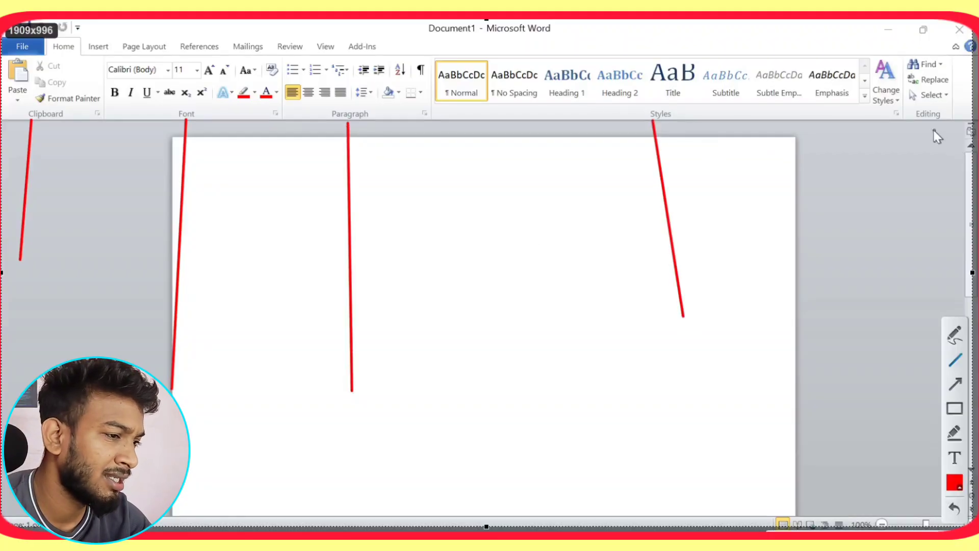
{"action": "left_click_drag", "start_coordinate": [927, 122], "coordinate": [853, 490]}
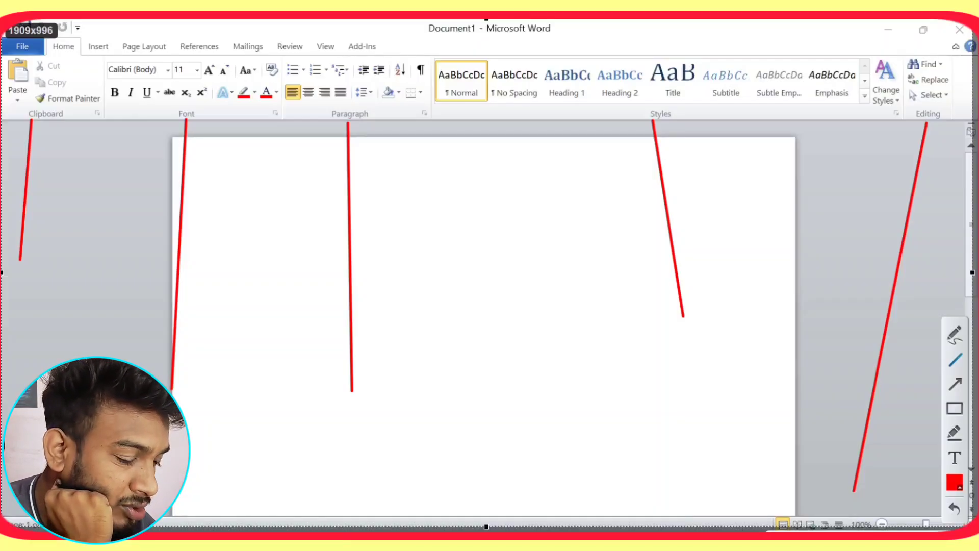
{"action": "key", "text": "Escape"}
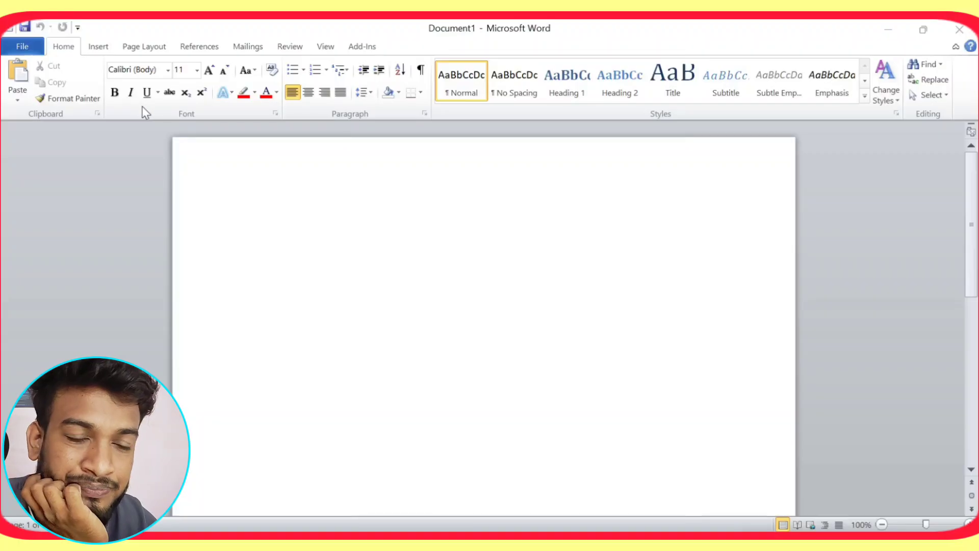
Show the Insert commands, capture the whole window and frame the Insert heading with a red rectangle
{"action": "left_click", "coordinate": [101, 49]}
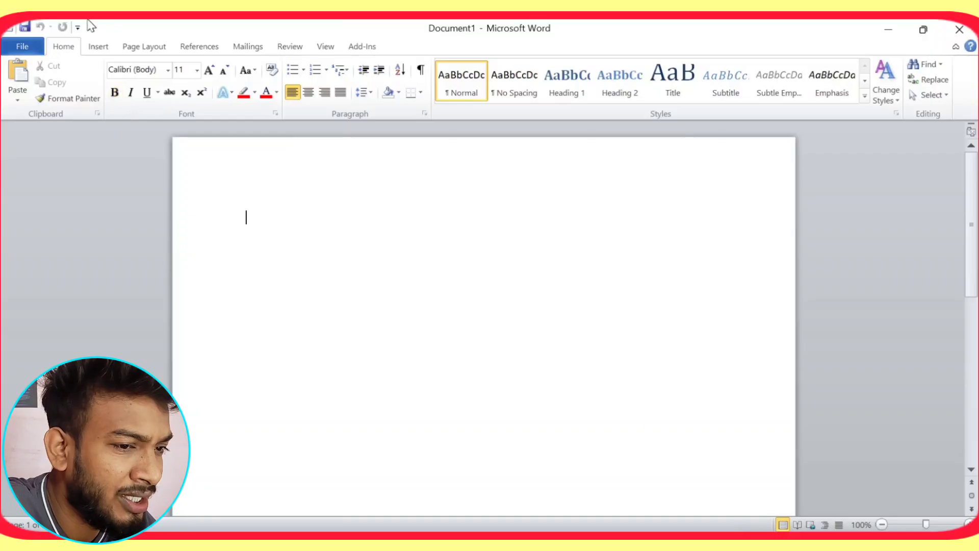
{"action": "left_click", "coordinate": [94, 48]}
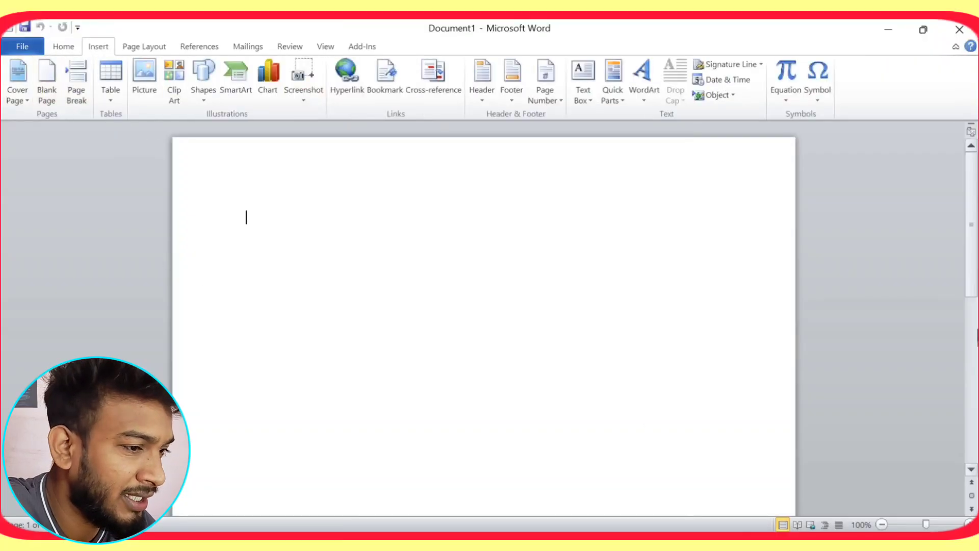
{"action": "key", "text": "Print"}
{"action": "mouse_move", "coordinate": [2, 20]}
{"action": "left_mouse_down"}
{"action": "mouse_move", "coordinate": [407, 138]}
{"action": "mouse_move", "coordinate": [943, 490]}
{"action": "mouse_move", "coordinate": [978, 550]}
{"action": "left_mouse_up"}
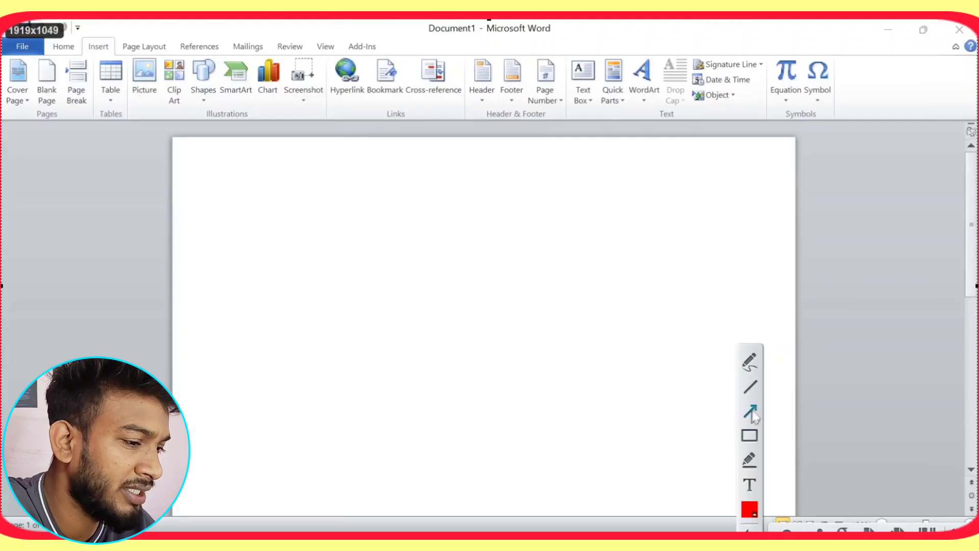
{"action": "left_click", "coordinate": [749, 435]}
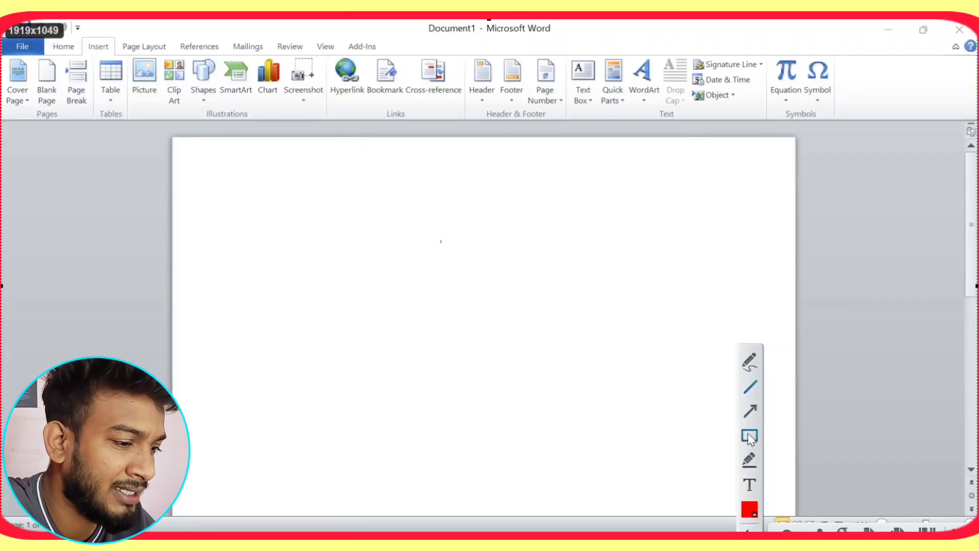
{"action": "mouse_move", "coordinate": [67, 24]}
{"action": "left_mouse_down"}
{"action": "mouse_move", "coordinate": [120, 46]}
{"action": "mouse_move", "coordinate": [119, 58]}
{"action": "left_mouse_up"}
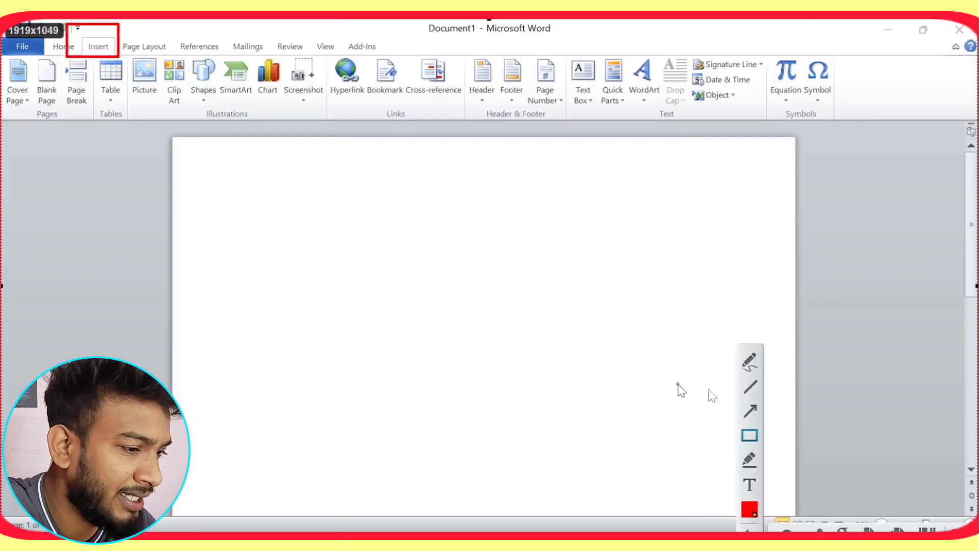
Draw red lines below the group names from Pages to Symbols, undo the last line and discard the capture
{"action": "left_click", "coordinate": [750, 384]}
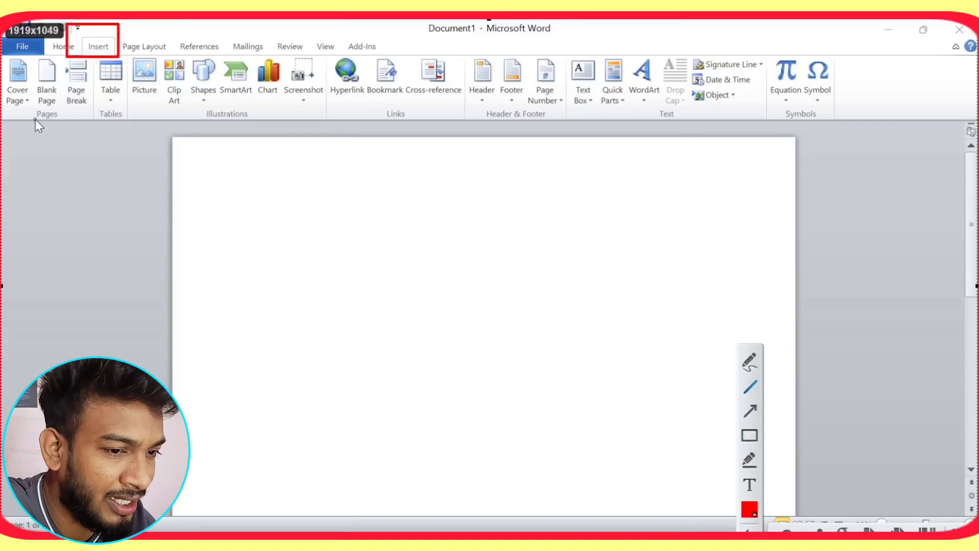
{"action": "mouse_move", "coordinate": [35, 119]}
{"action": "left_mouse_down"}
{"action": "mouse_move", "coordinate": [2, 284]}
{"action": "mouse_move", "coordinate": [27, 248]}
{"action": "left_mouse_up"}
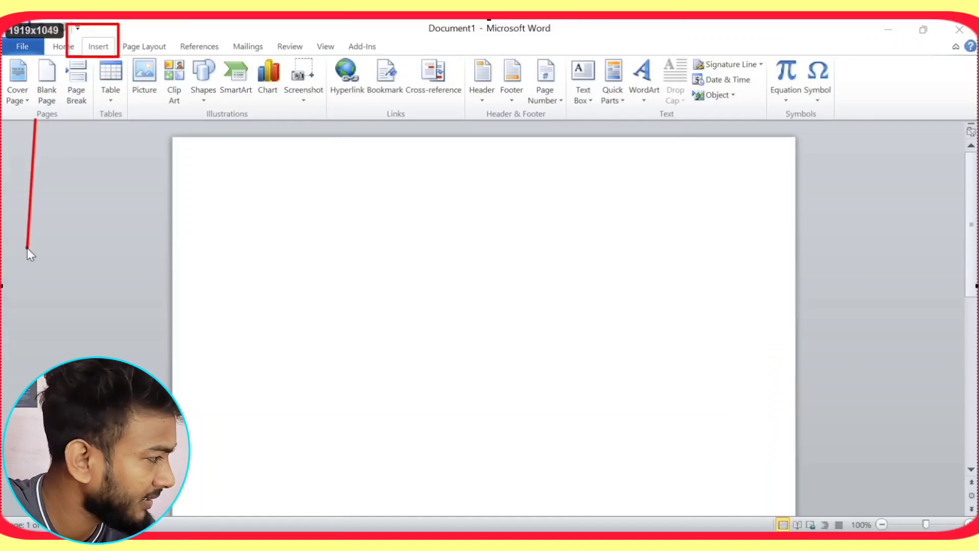
{"action": "left_click_drag", "start_coordinate": [113, 121], "coordinate": [123, 219]}
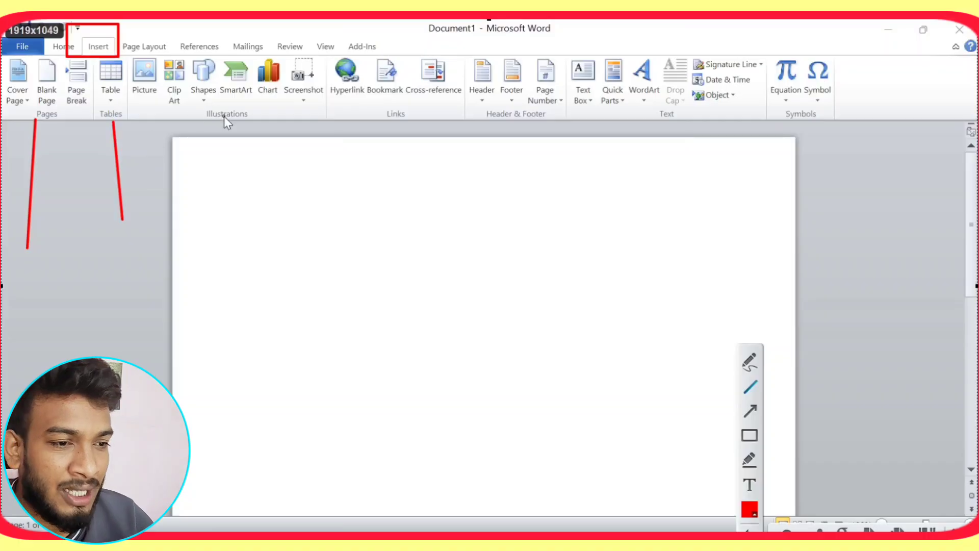
{"action": "left_click_drag", "start_coordinate": [225, 119], "coordinate": [227, 213]}
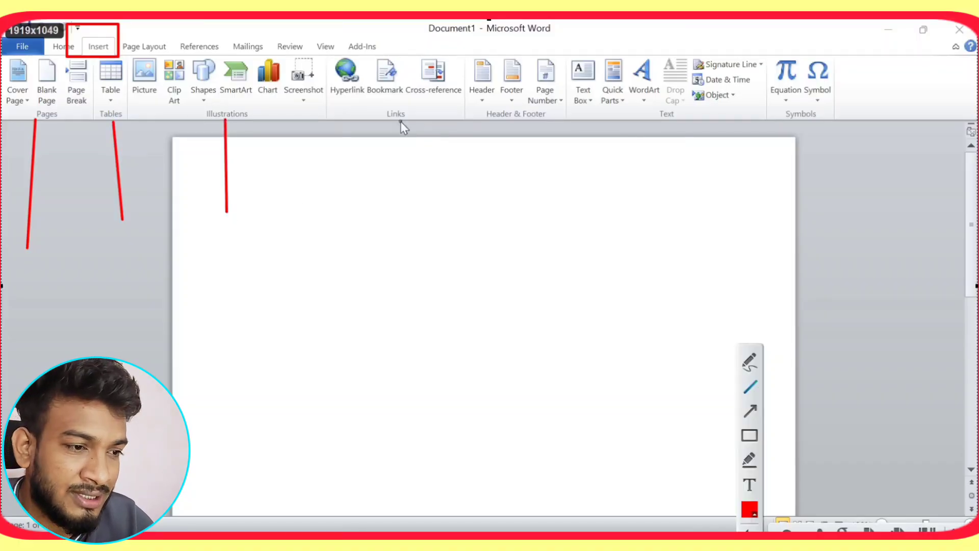
{"action": "left_click_drag", "start_coordinate": [417, 121], "coordinate": [437, 244]}
{"action": "left_click_drag", "start_coordinate": [540, 120], "coordinate": [582, 335]}
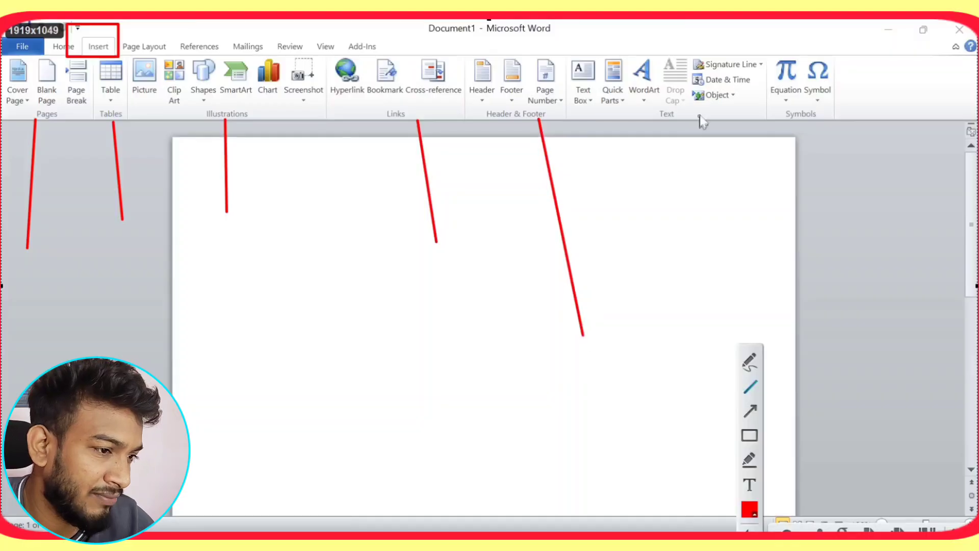
{"action": "left_click_drag", "start_coordinate": [681, 118], "coordinate": [706, 341]}
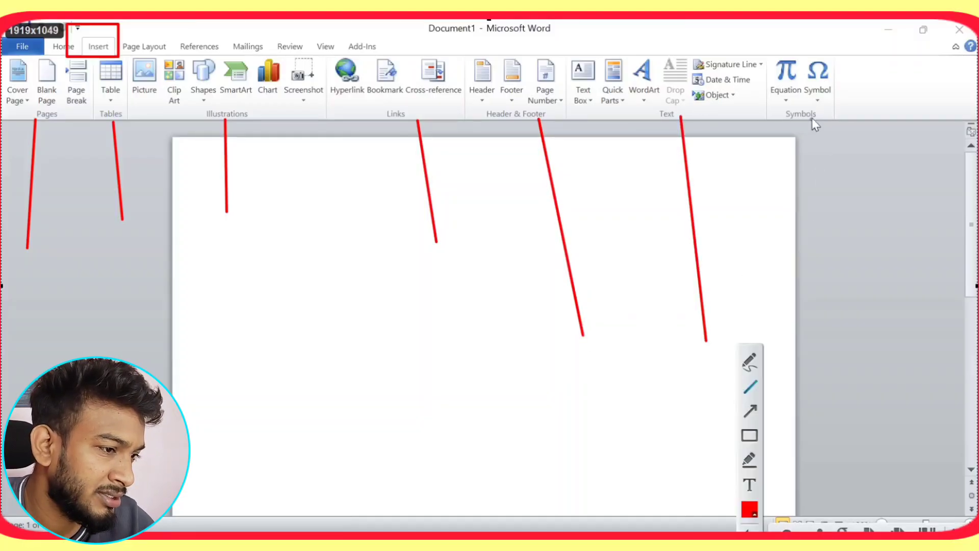
{"action": "left_click_drag", "start_coordinate": [811, 118], "coordinate": [810, 257]}
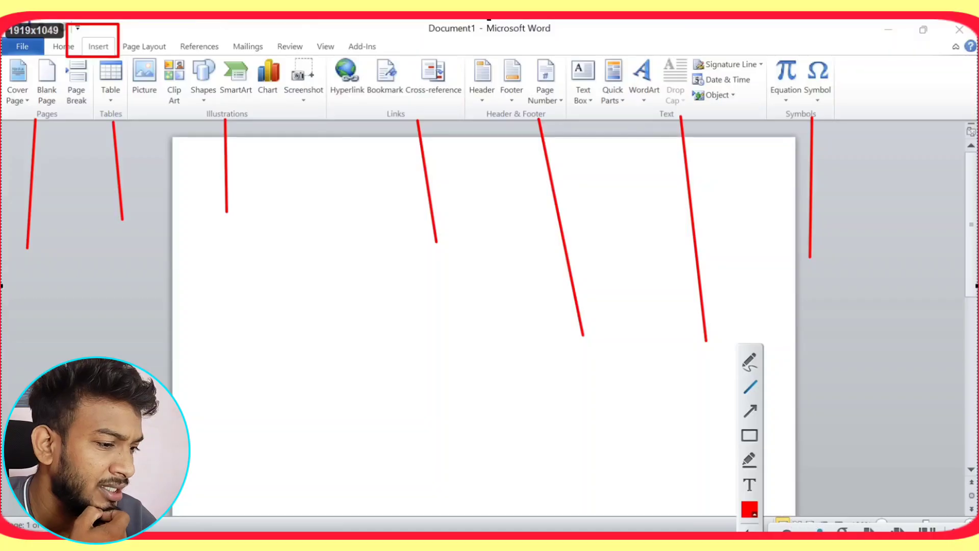
{"action": "key", "text": "ctrl+z"}
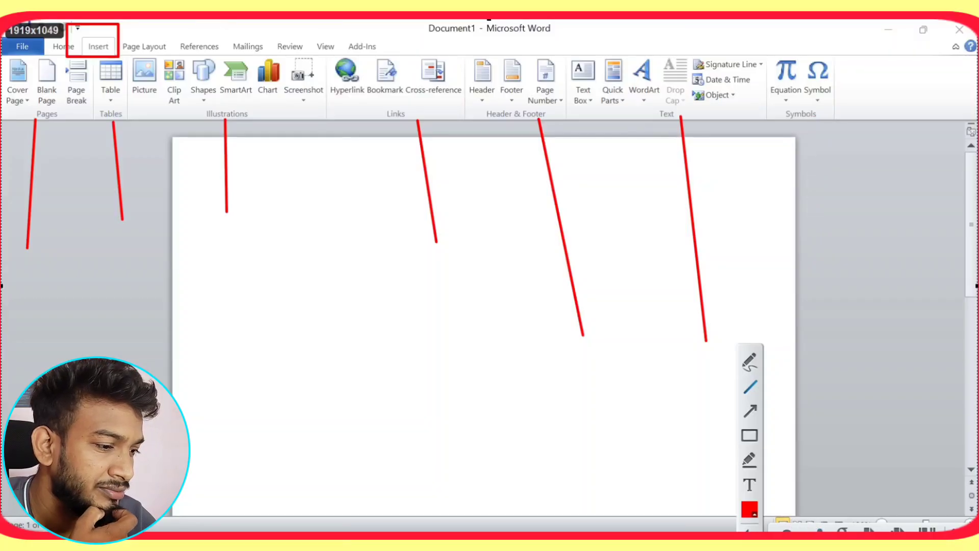
{"action": "key", "text": "Escape"}
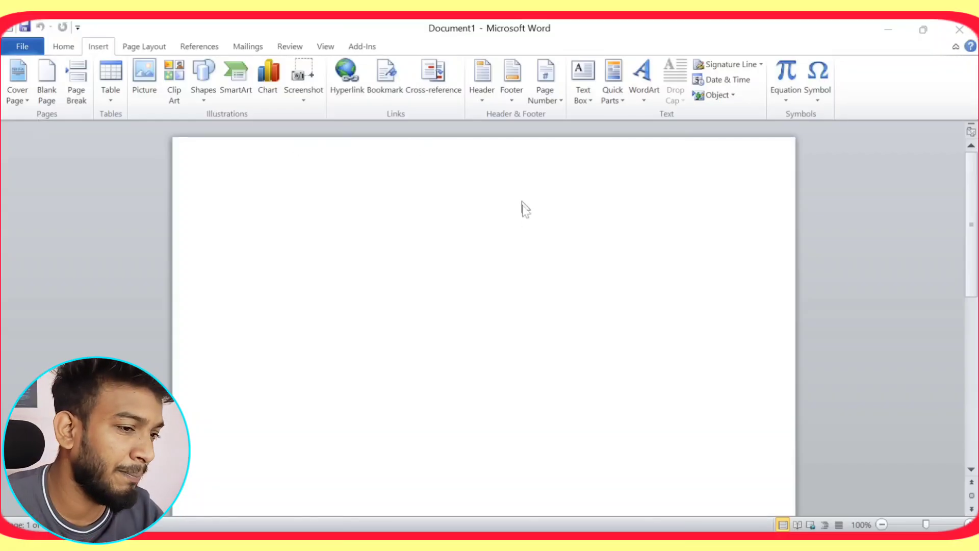
{"action": "scroll", "coordinate": [524, 227], "scroll_direction": "down", "scroll_amount": 4, "text": "ctrl"}
{"action": "scroll", "coordinate": [323, 266], "scroll_direction": "up", "scroll_amount": 5, "text": "ctrl"}
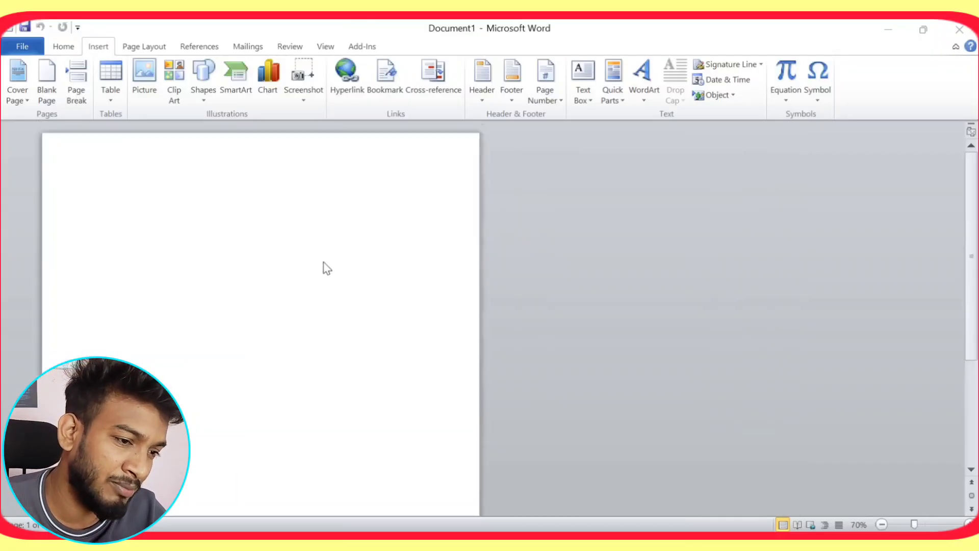
{"action": "scroll", "coordinate": [704, 334], "scroll_direction": "up", "scroll_amount": 3}
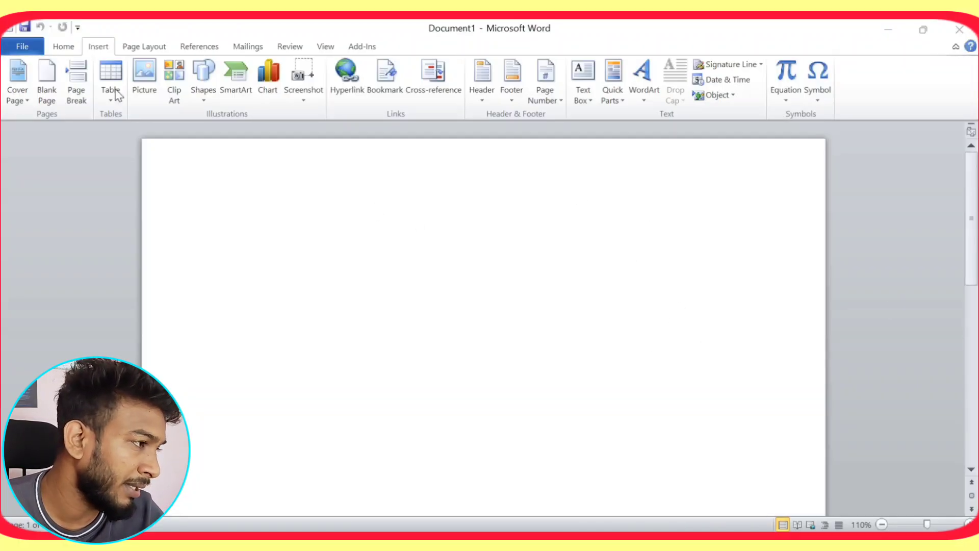
{"action": "scroll", "coordinate": [559, 354], "scroll_direction": "down", "scroll_amount": 4, "text": "ctrl"}
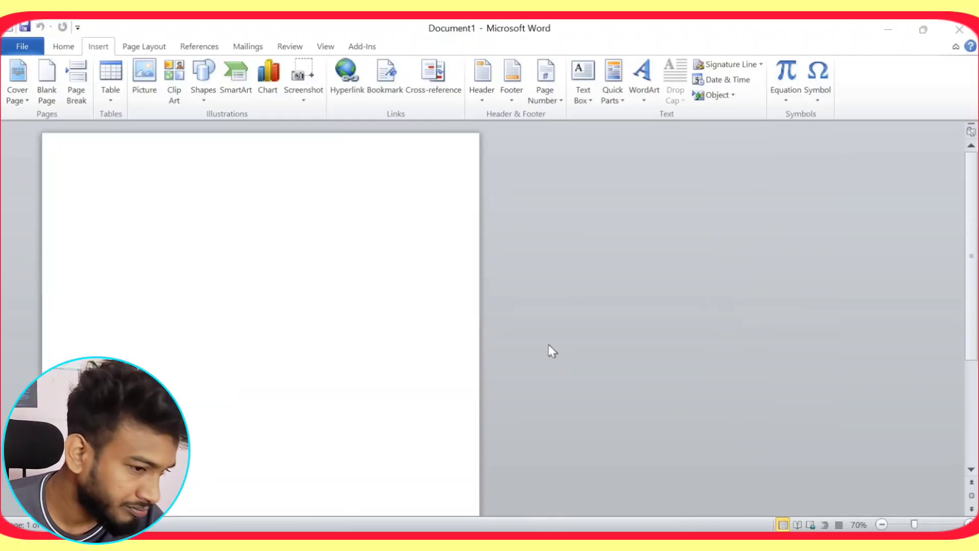
{"action": "scroll", "coordinate": [265, 292], "scroll_direction": "up", "scroll_amount": 3, "text": "ctrl"}
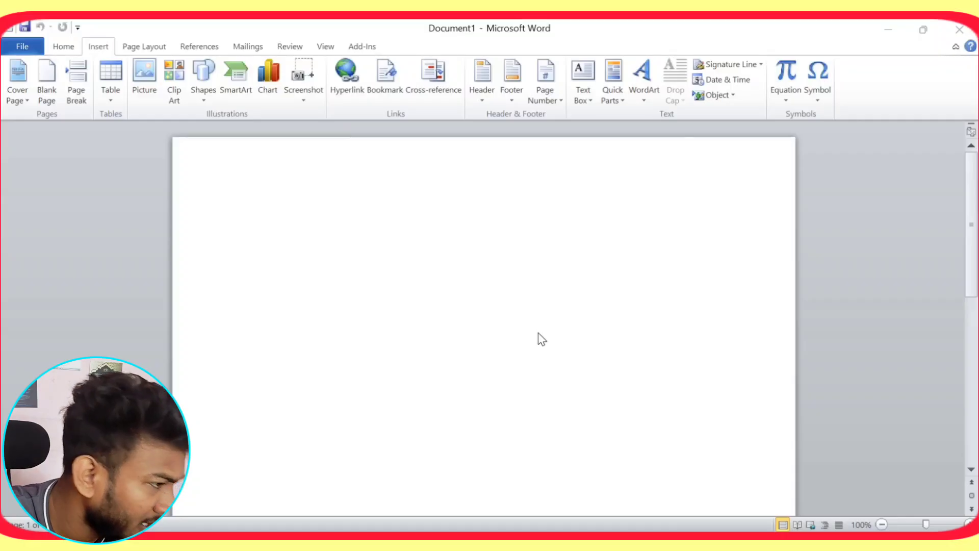
Insert the built-in cover page with the dark blue abstract block on a beige gradient background
{"action": "left_click", "coordinate": [26, 99]}
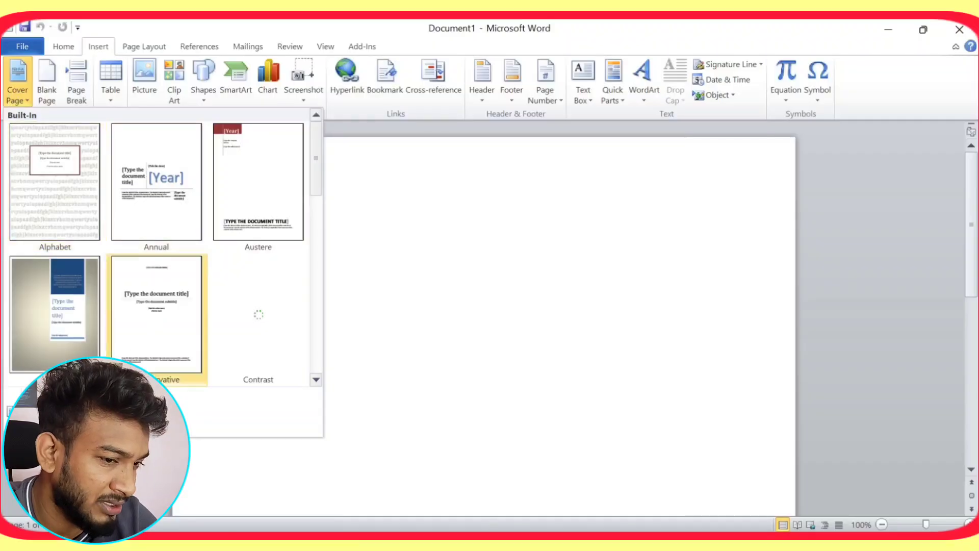
{"action": "scroll", "coordinate": [210, 241], "scroll_direction": "down", "scroll_amount": 5}
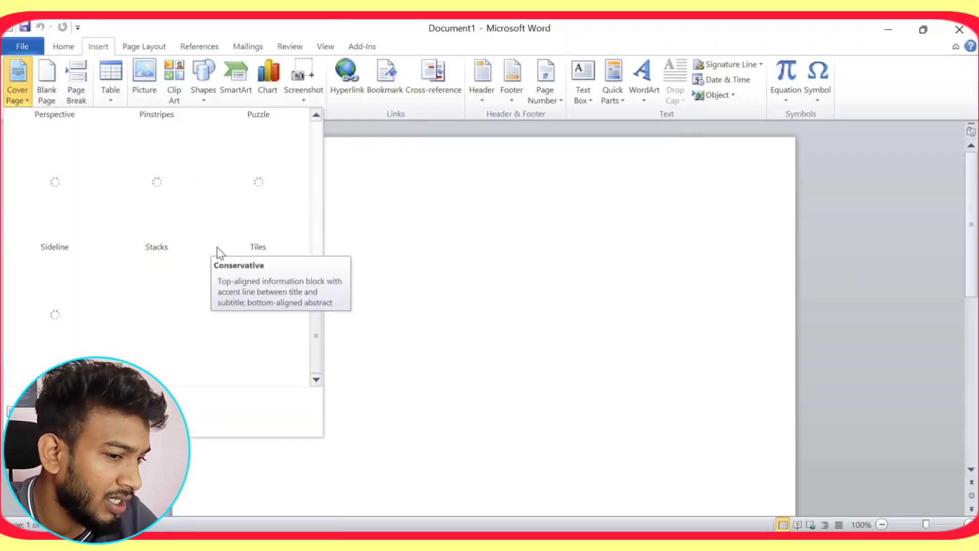
{"action": "scroll", "coordinate": [219, 249], "scroll_direction": "up", "scroll_amount": 5}
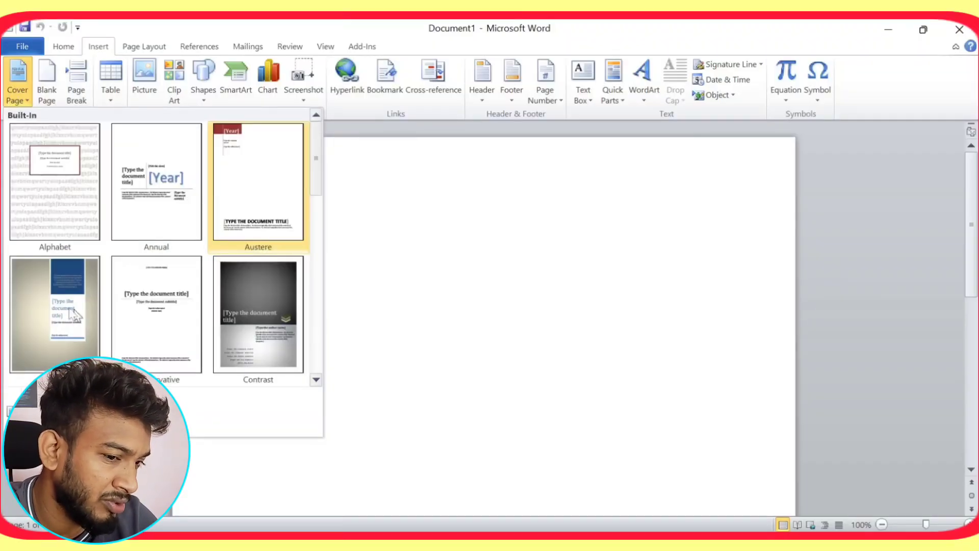
{"action": "scroll", "coordinate": [107, 220], "scroll_direction": "down", "scroll_amount": 3}
{"action": "scroll", "coordinate": [191, 311], "scroll_direction": "up", "scroll_amount": 3}
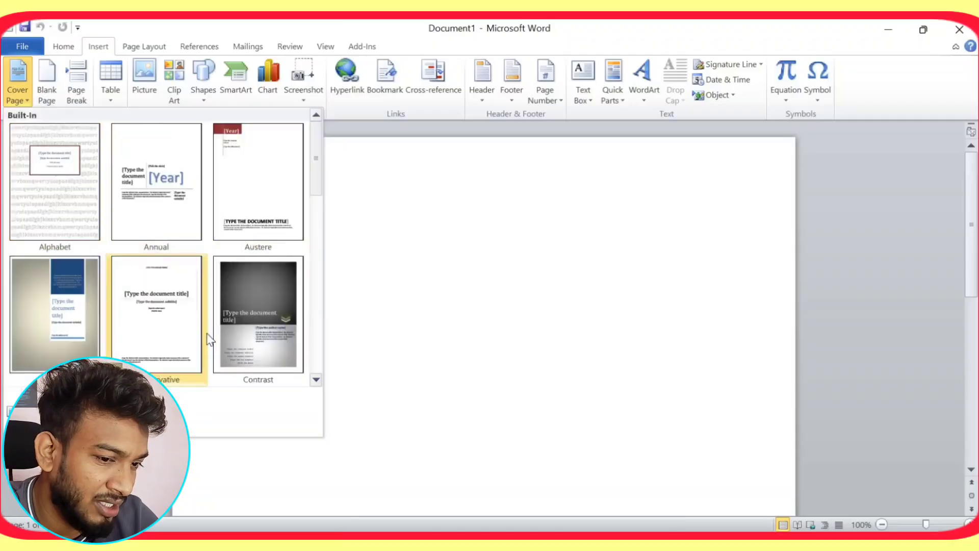
{"action": "left_click", "coordinate": [58, 306]}
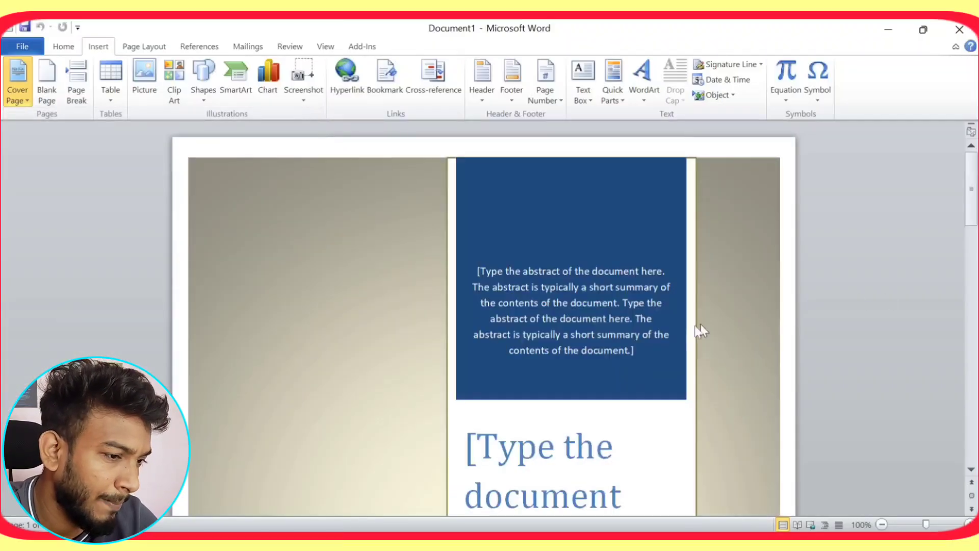
Replace the title placeholder on the cover page with New
{"action": "scroll", "coordinate": [507, 324], "scroll_direction": "down", "scroll_amount": 5}
{"action": "scroll", "coordinate": [374, 319], "scroll_direction": "up", "scroll_amount": 5}
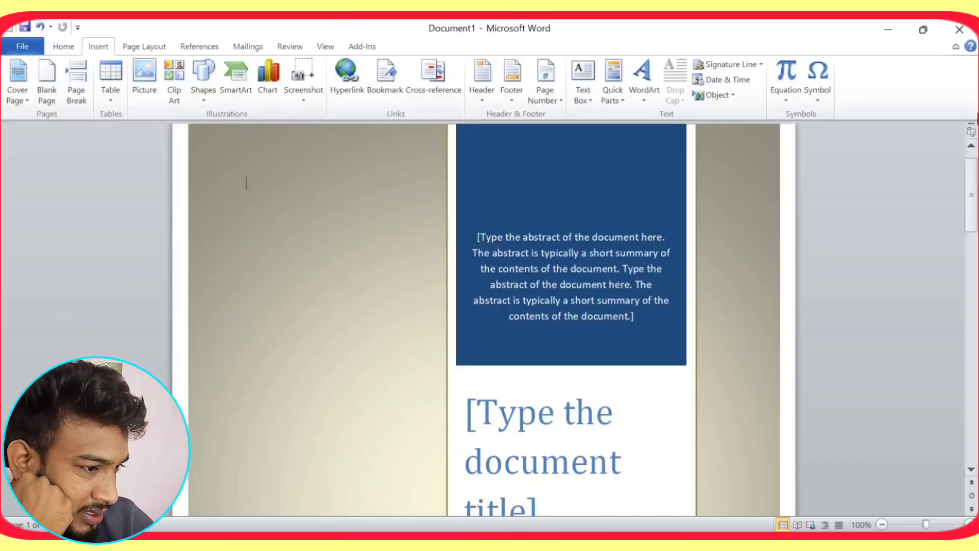
{"action": "left_click_drag", "start_coordinate": [977, 225], "coordinate": [977, 162]}
{"action": "scroll", "coordinate": [266, 264], "scroll_direction": "down", "scroll_amount": 2}
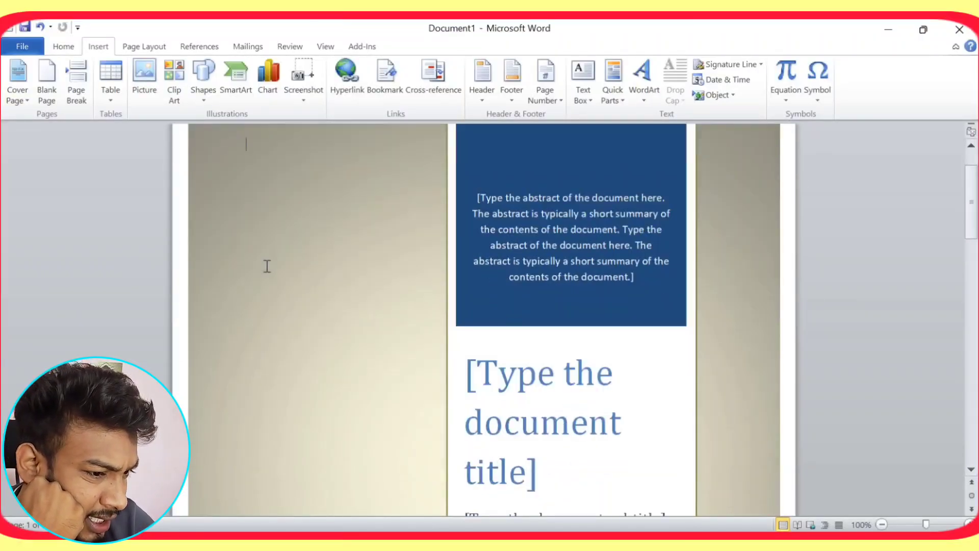
{"action": "left_click", "coordinate": [499, 375]}
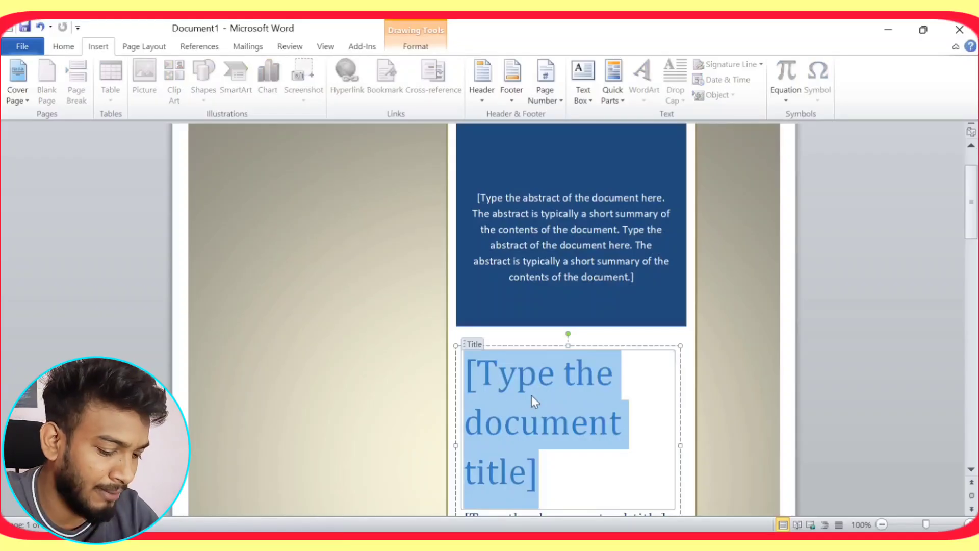
{"action": "type", "text": "Niew"}
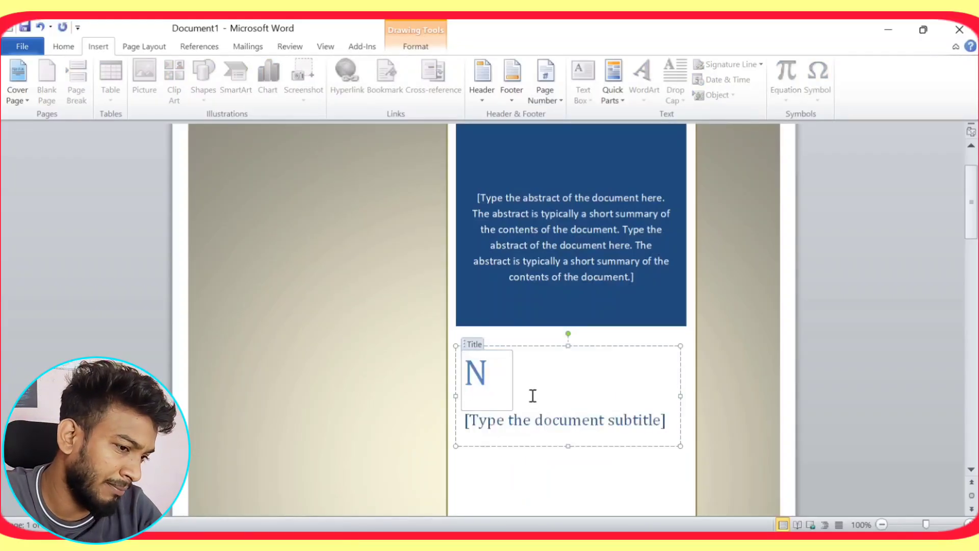
{"action": "key", "text": "BackSpace"}
{"action": "key", "text": "BackSpace"}
{"action": "key", "text": "BackSpace"}
{"action": "key", "text": "BackSpace"}
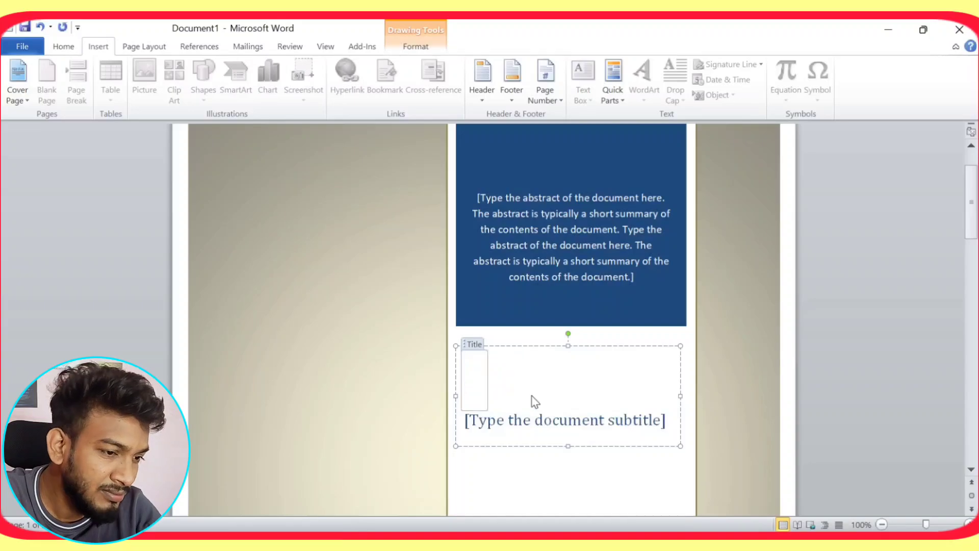
{"action": "type", "text": "N"}
{"action": "type", "text": "ew"}
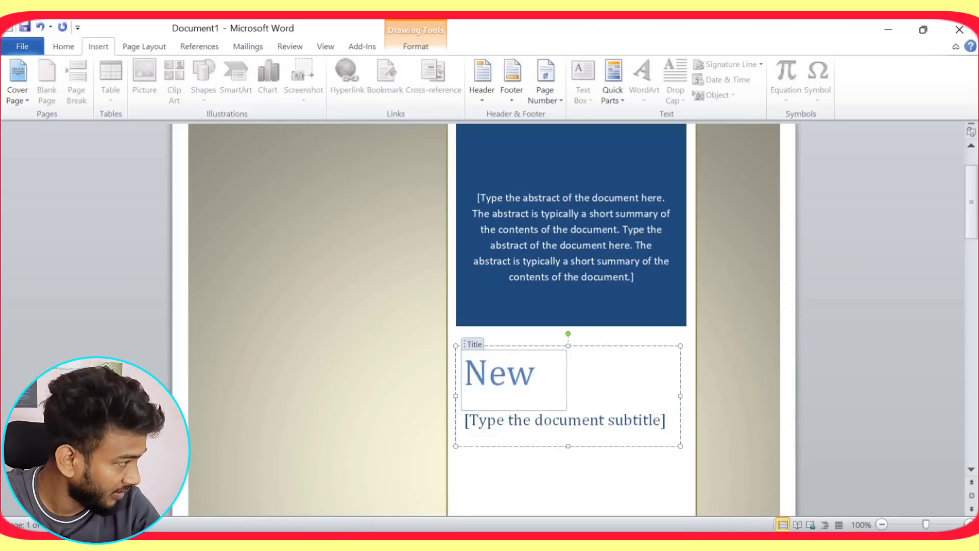
Look over the cover page's abstract block and lower section, and undo the cover page insertion
{"action": "left_click", "coordinate": [524, 229]}
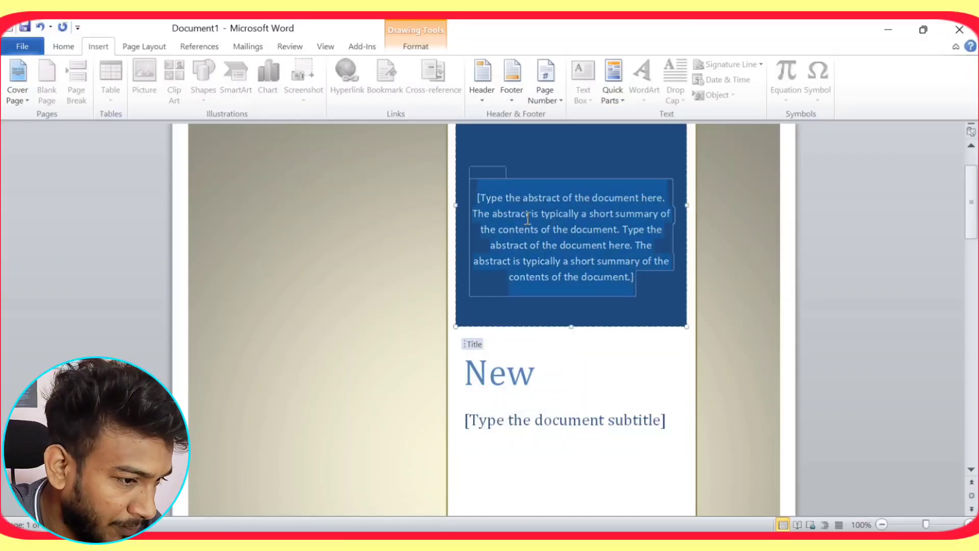
{"action": "left_click", "coordinate": [564, 327]}
{"action": "scroll", "coordinate": [529, 368], "scroll_direction": "down", "scroll_amount": 5}
{"action": "scroll", "coordinate": [529, 367], "scroll_direction": "down", "scroll_amount": 4}
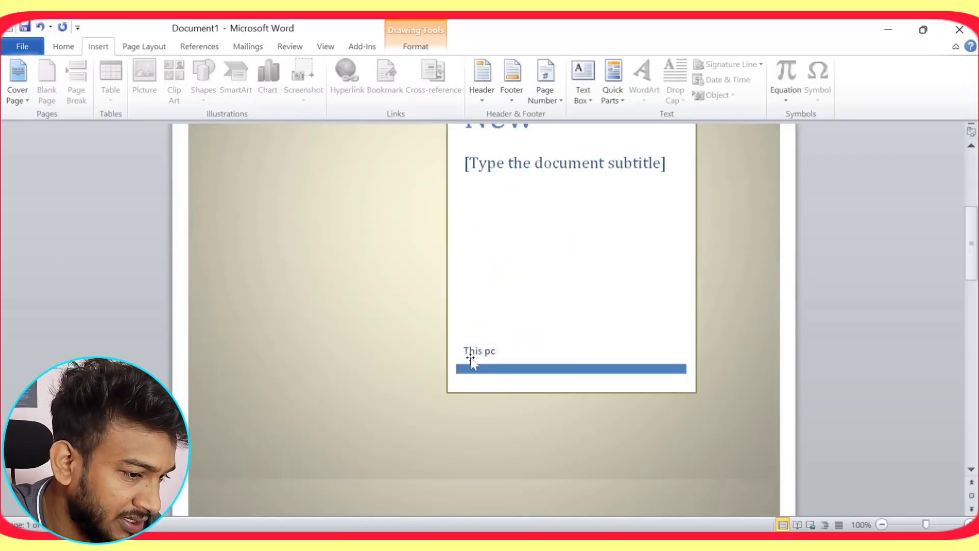
{"action": "scroll", "coordinate": [568, 350], "scroll_direction": "up", "scroll_amount": 7}
{"action": "scroll", "coordinate": [448, 217], "scroll_direction": "up", "scroll_amount": 4}
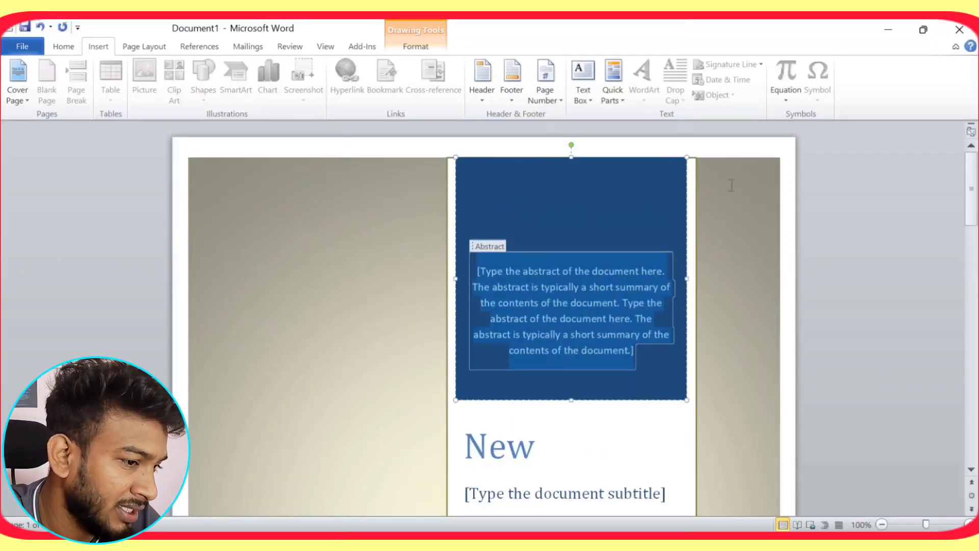
{"action": "left_click", "coordinate": [793, 217]}
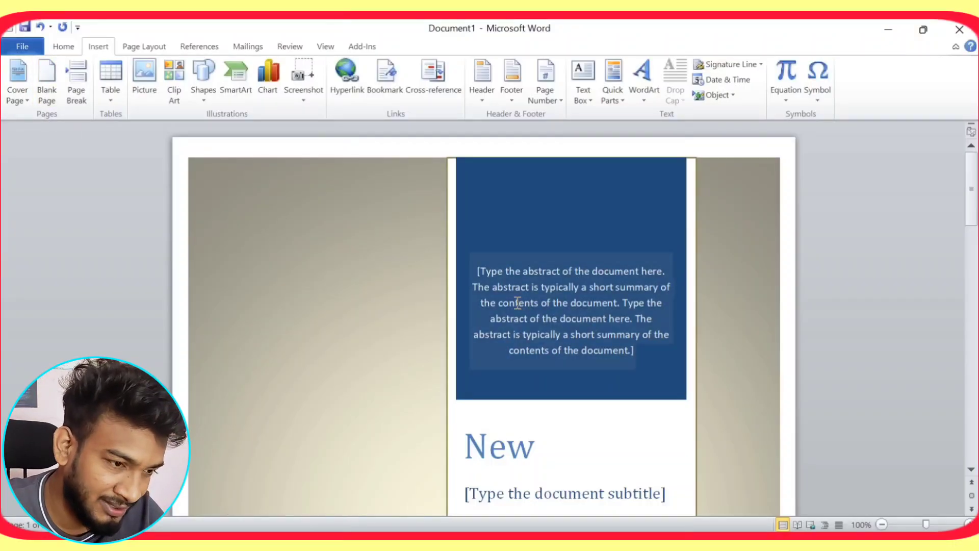
{"action": "key", "text": "ctrl+z"}
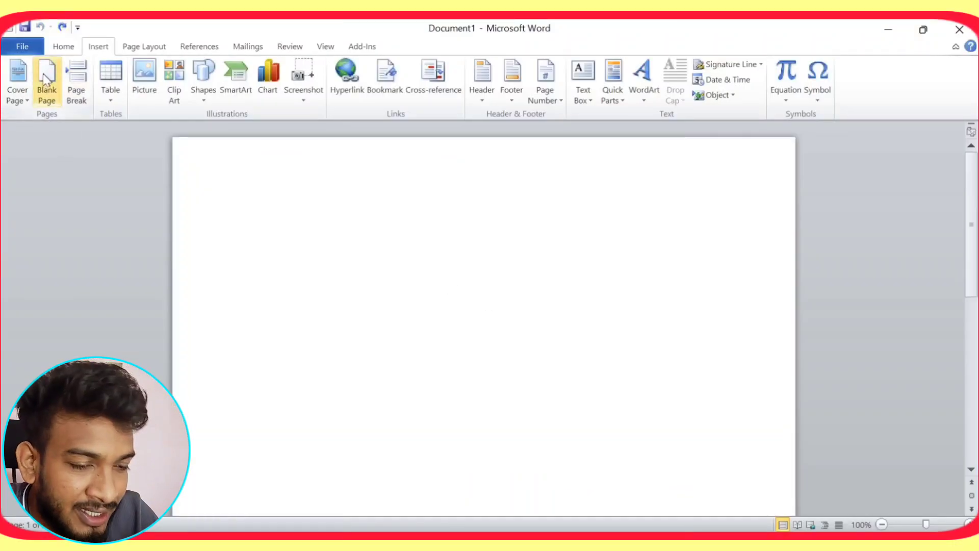
Insert a new blank page at the cursor position in the empty document
{"action": "left_click", "coordinate": [46, 100]}
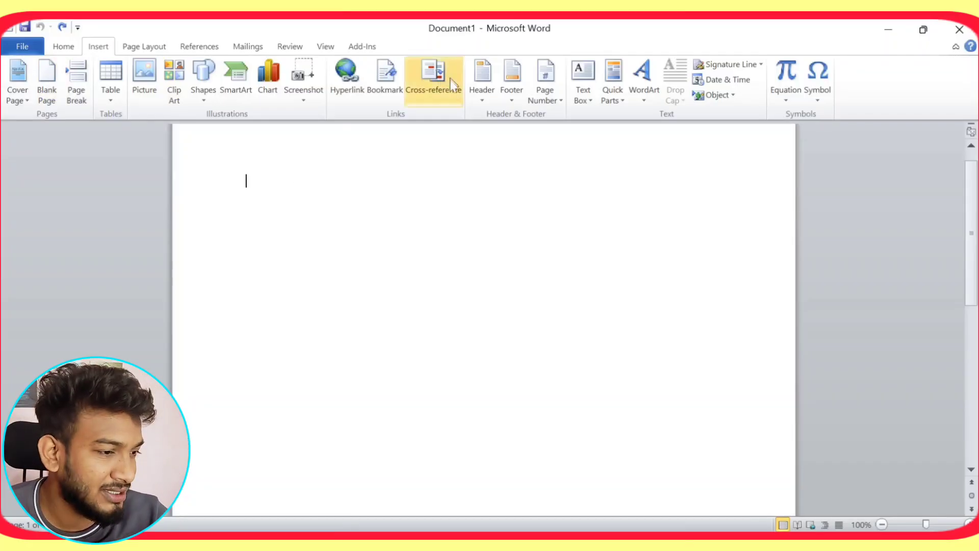
{"action": "scroll", "coordinate": [452, 83], "scroll_direction": "down", "scroll_amount": 6}
{"action": "scroll", "coordinate": [426, 341], "scroll_direction": "up", "scroll_amount": 1}
{"action": "scroll", "coordinate": [426, 341], "scroll_direction": "down", "scroll_amount": 2}
{"action": "left_click", "coordinate": [98, 46]}
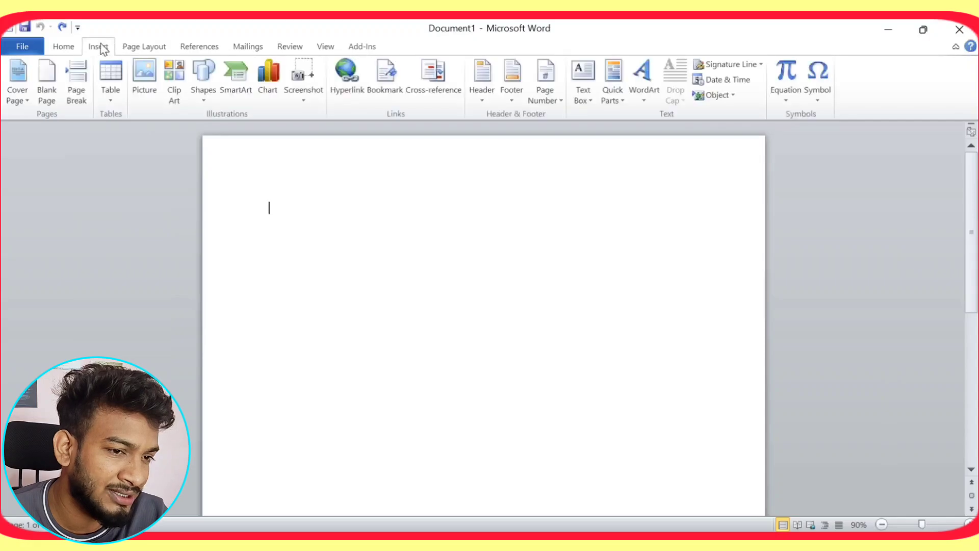
{"action": "scroll", "coordinate": [626, 295], "scroll_direction": "down", "scroll_amount": 7}
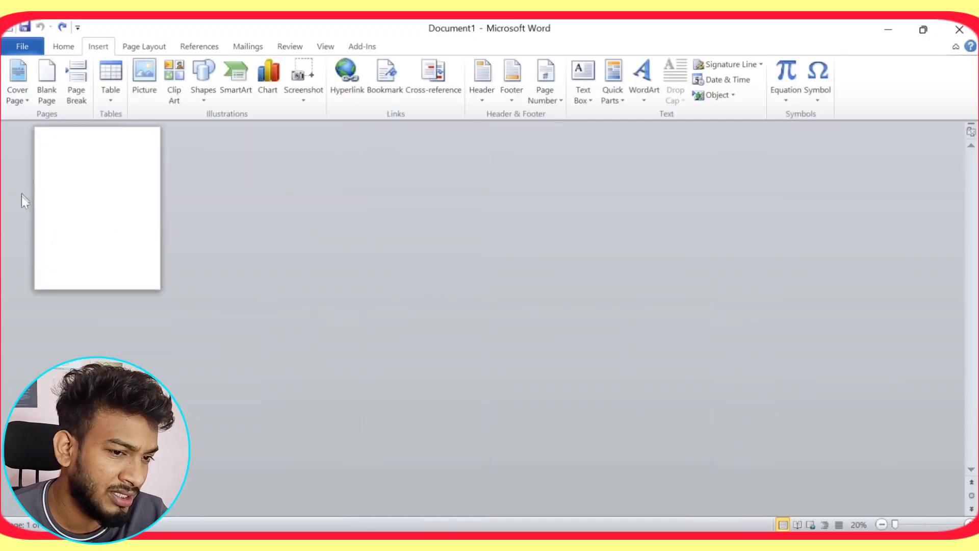
{"action": "scroll", "coordinate": [87, 203], "scroll_direction": "up", "scroll_amount": 4}
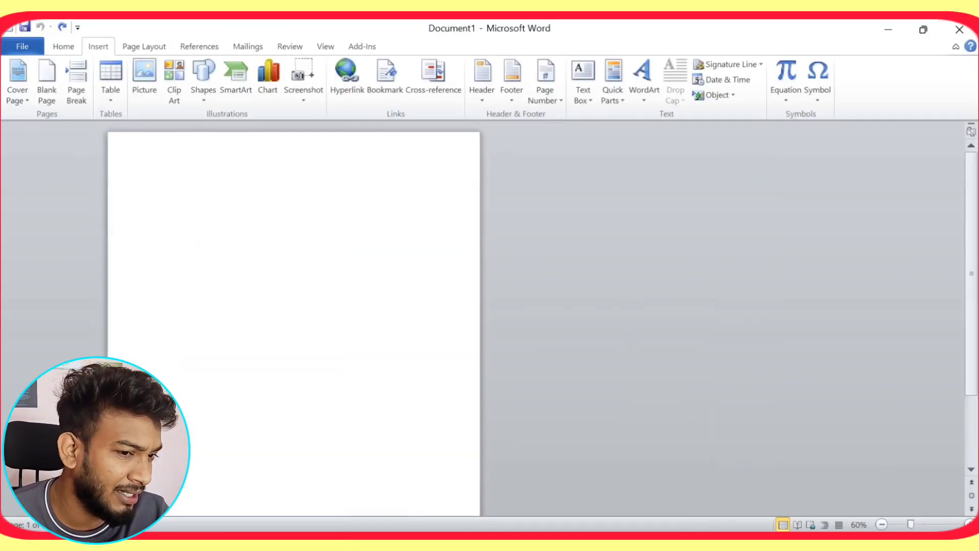
{"action": "scroll", "coordinate": [87, 203], "scroll_direction": "up", "scroll_amount": 3}
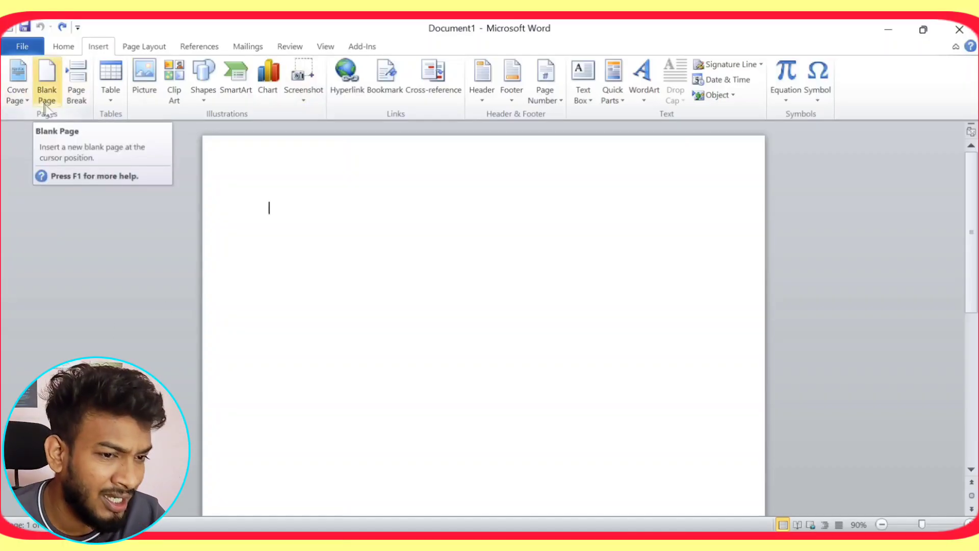
{"action": "left_click", "coordinate": [56, 97]}
{"action": "scroll", "coordinate": [564, 424], "scroll_direction": "down", "scroll_amount": 5}
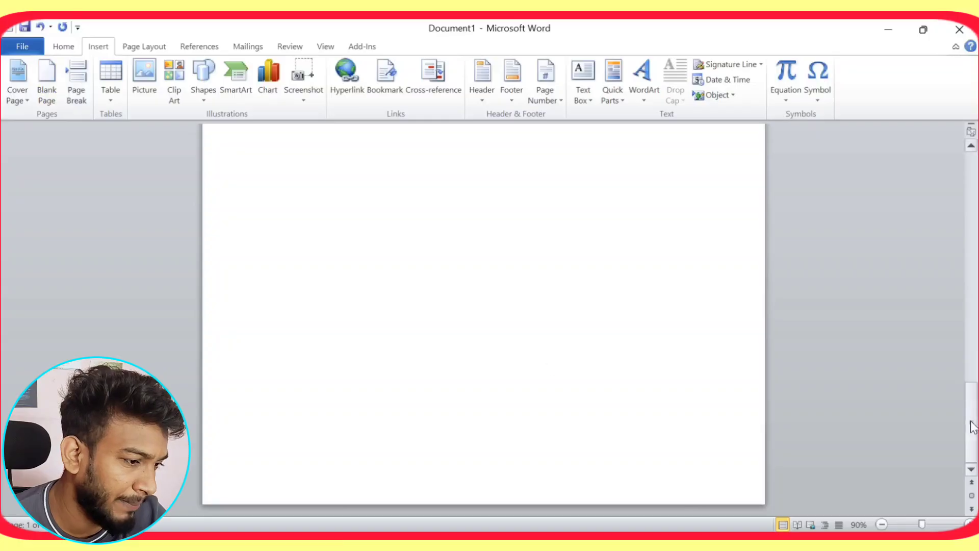
View both pages side by side at reduced zoom, restore 100% zoom, and place the cursor at the start of the first page
{"action": "left_click_drag", "start_coordinate": [971, 414], "coordinate": [973, 195]}
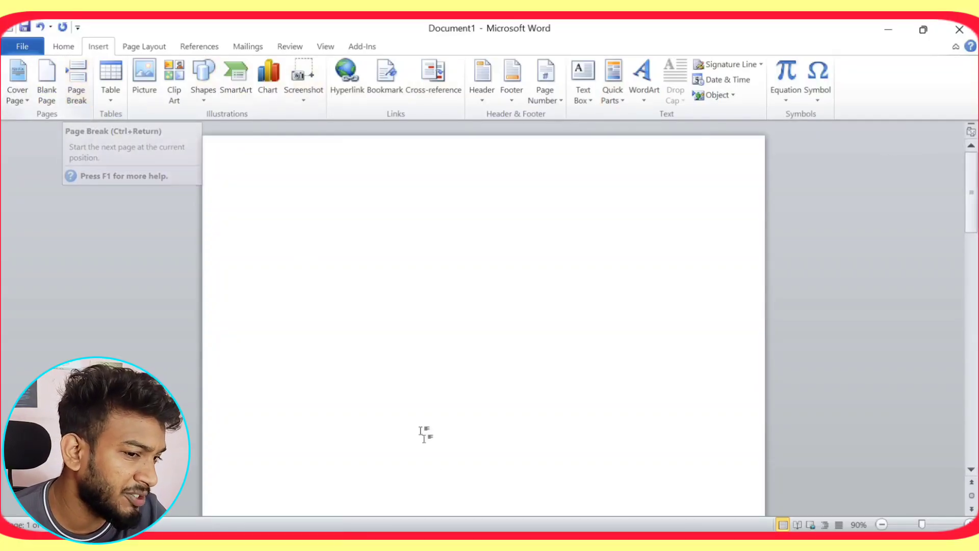
{"action": "scroll", "coordinate": [427, 433], "scroll_direction": "down", "scroll_amount": 5}
{"action": "scroll", "coordinate": [334, 310], "scroll_direction": "down", "scroll_amount": 4}
{"action": "scroll", "coordinate": [199, 148], "scroll_direction": "down", "scroll_amount": 4}
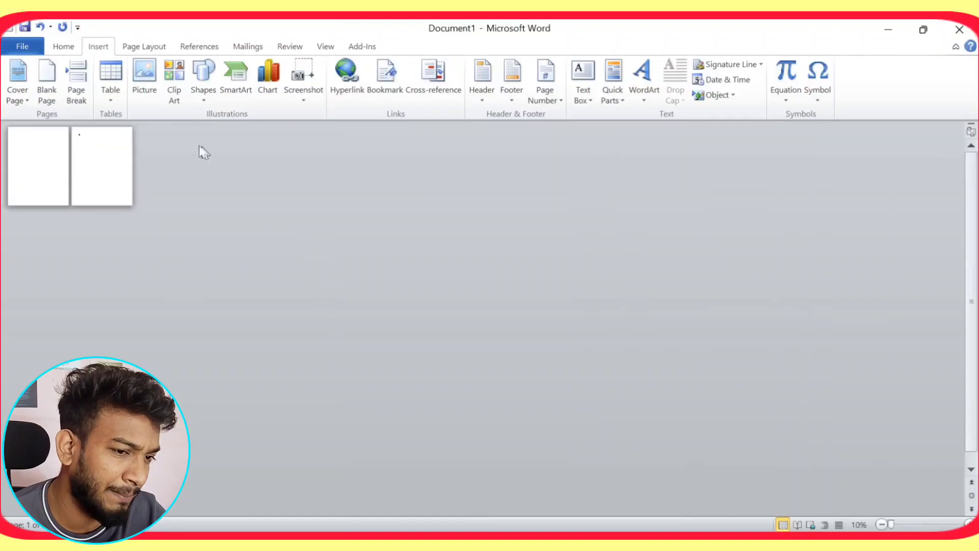
{"action": "scroll", "coordinate": [181, 278], "scroll_direction": "up", "scroll_amount": 4}
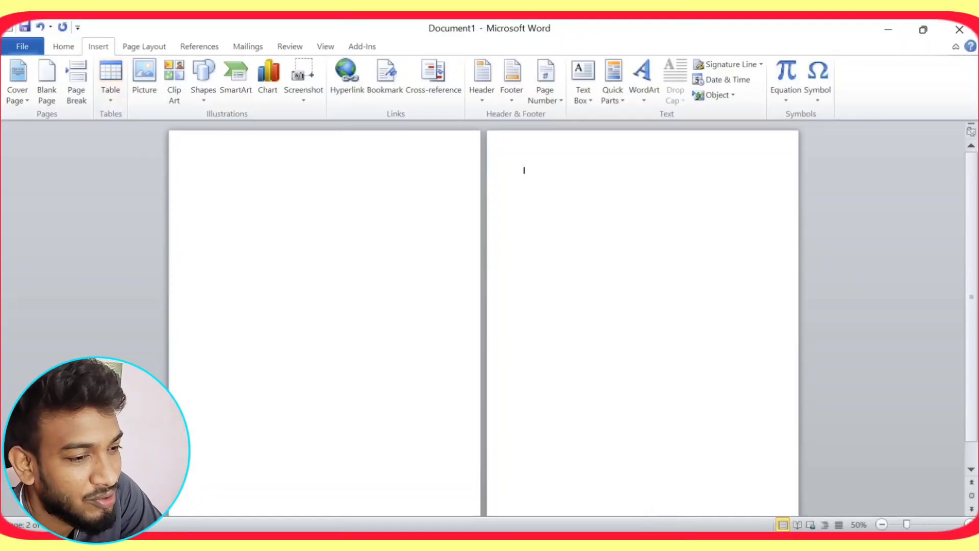
{"action": "scroll", "coordinate": [323, 348], "scroll_direction": "up", "scroll_amount": 5, "text": "ctrl"}
{"action": "scroll", "coordinate": [264, 265], "scroll_direction": "up", "scroll_amount": 2}
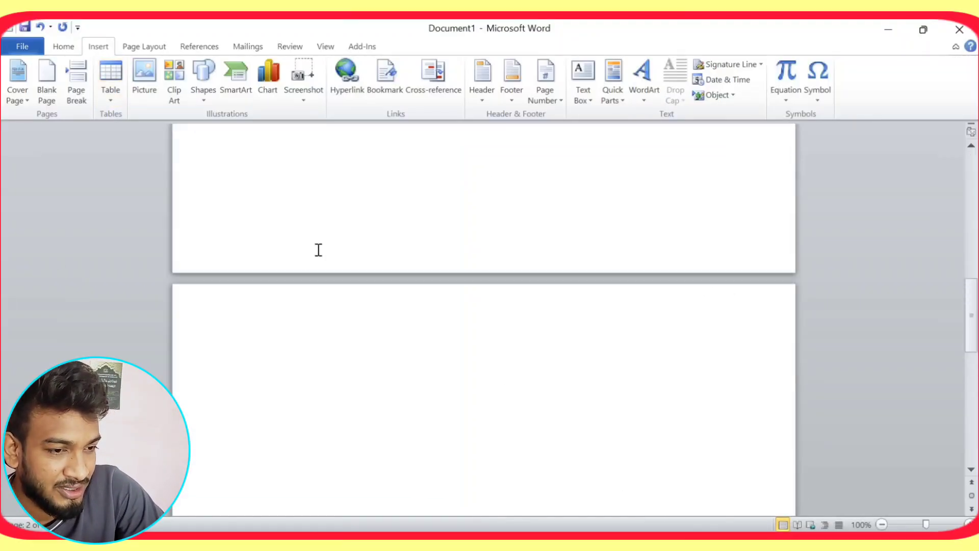
{"action": "scroll", "coordinate": [318, 249], "scroll_direction": "up", "scroll_amount": 10}
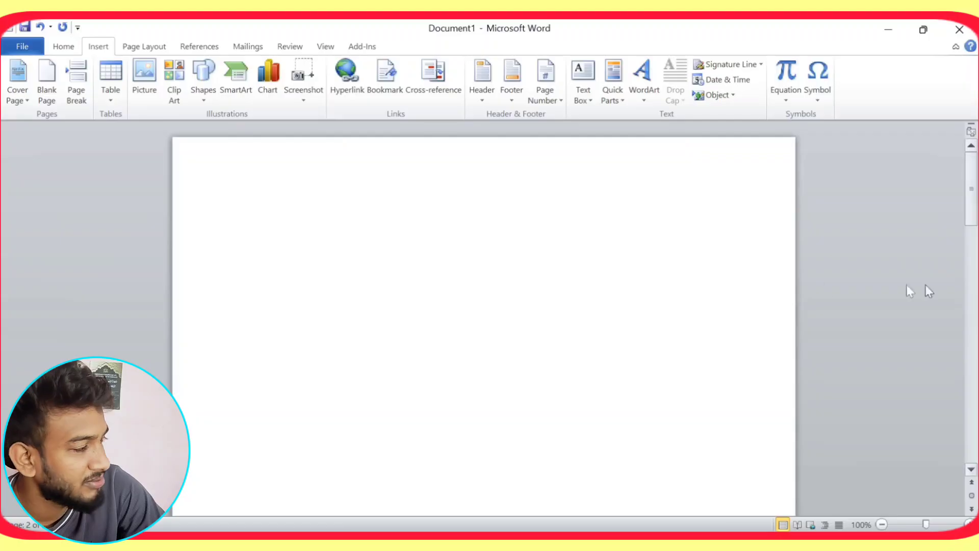
{"action": "scroll", "coordinate": [605, 259], "scroll_direction": "down", "scroll_amount": 1}
{"action": "scroll", "coordinate": [606, 259], "scroll_direction": "up", "scroll_amount": 1}
{"action": "key", "text": "ctrl+a"}
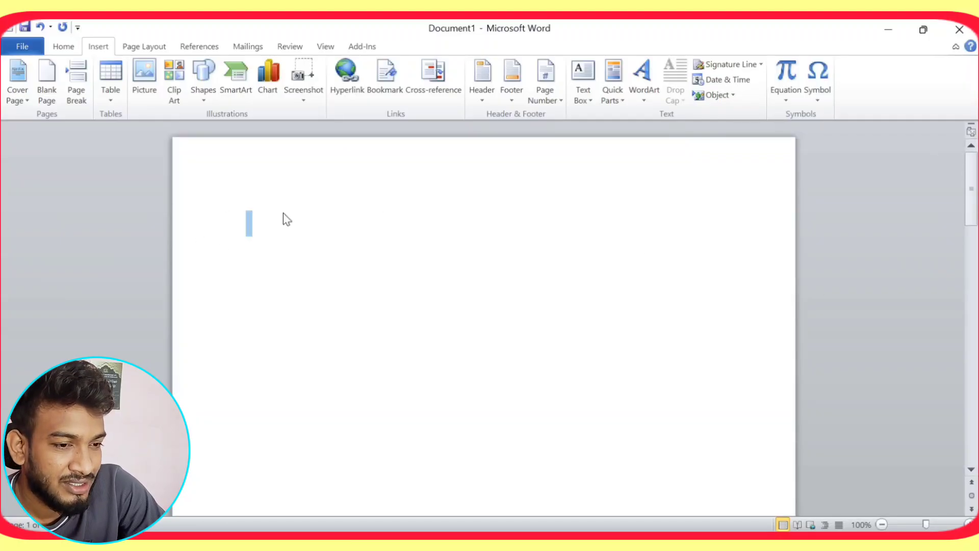
{"action": "left_click", "coordinate": [274, 220]}
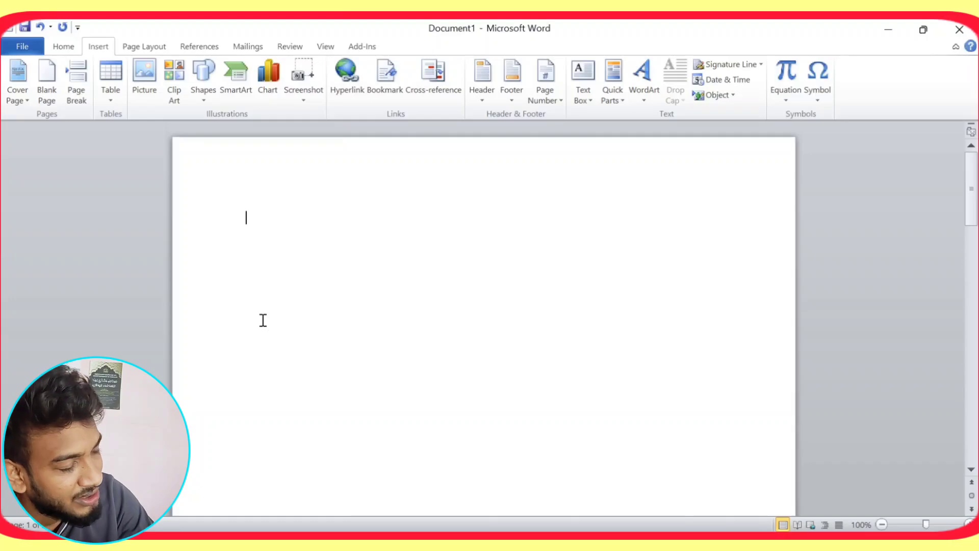
Switch to Photos to show the Table topics image Unmukto Academy (1).png, and return to the Word document
{"action": "key", "text": "alt+Tab"}
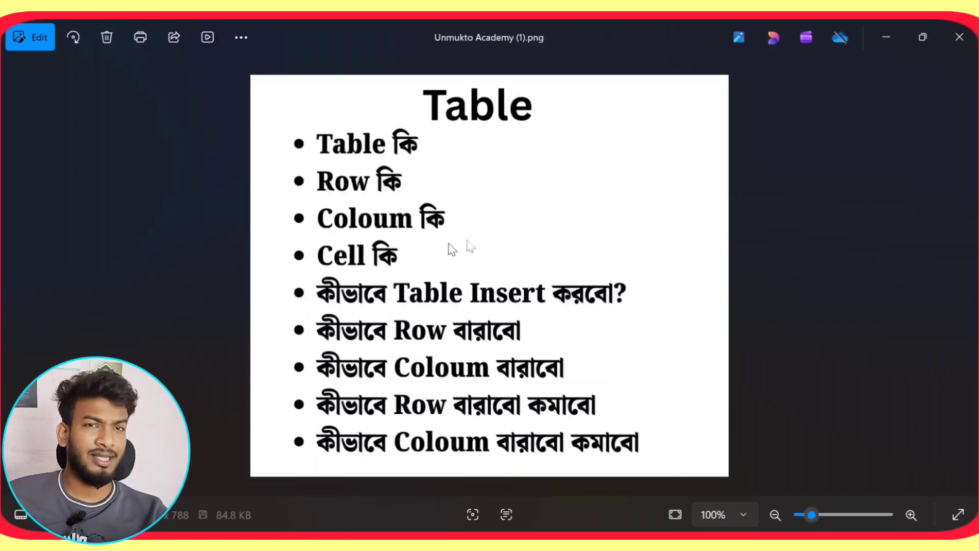
{"action": "mouse_move", "coordinate": [600, 543]}
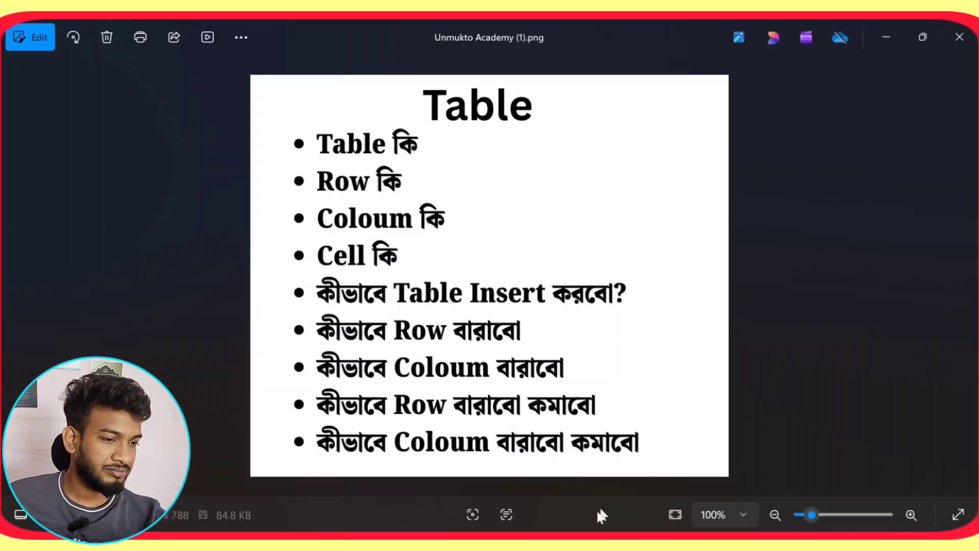
{"action": "left_click", "coordinate": [601, 444]}
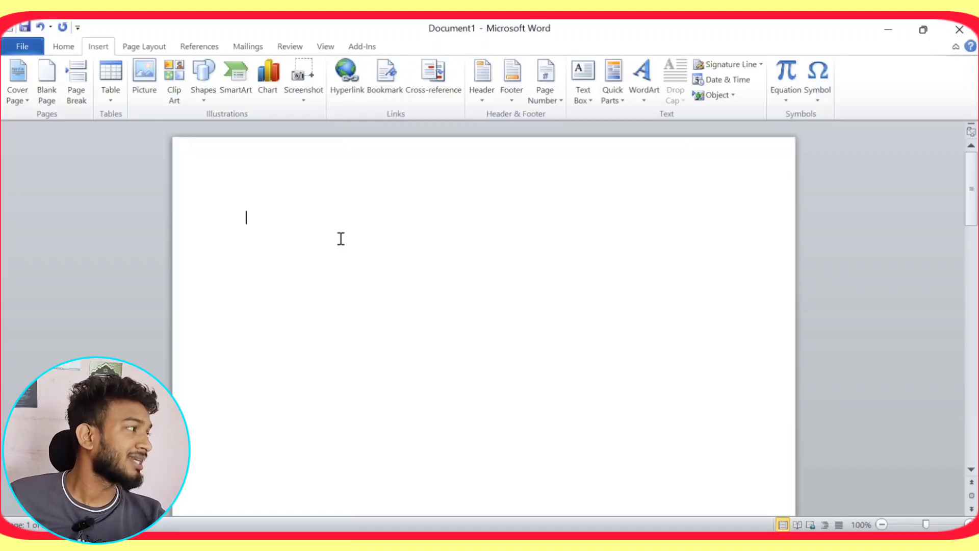
Insert a table with six columns and seven rows at the cursor, and make its second row slightly taller
{"action": "left_click", "coordinate": [112, 85]}
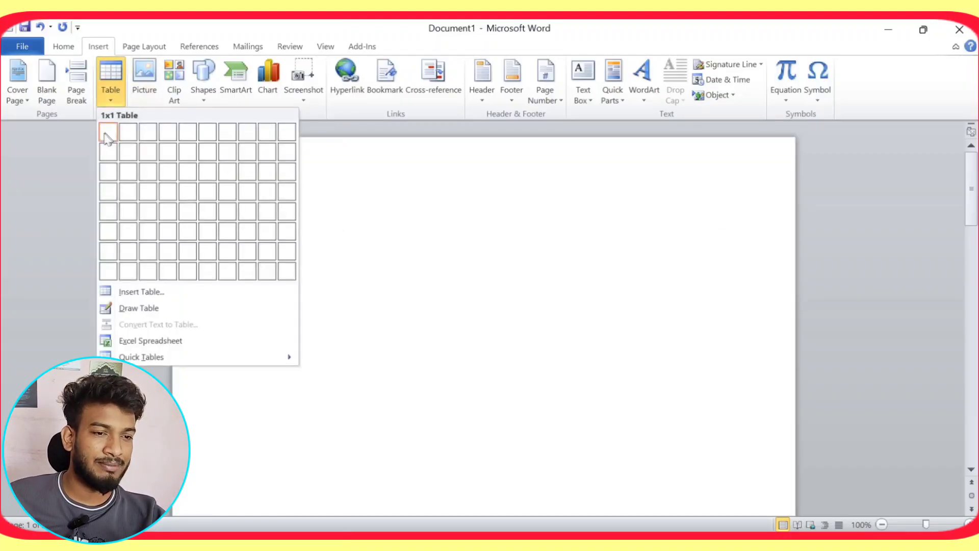
{"action": "left_click", "coordinate": [206, 250]}
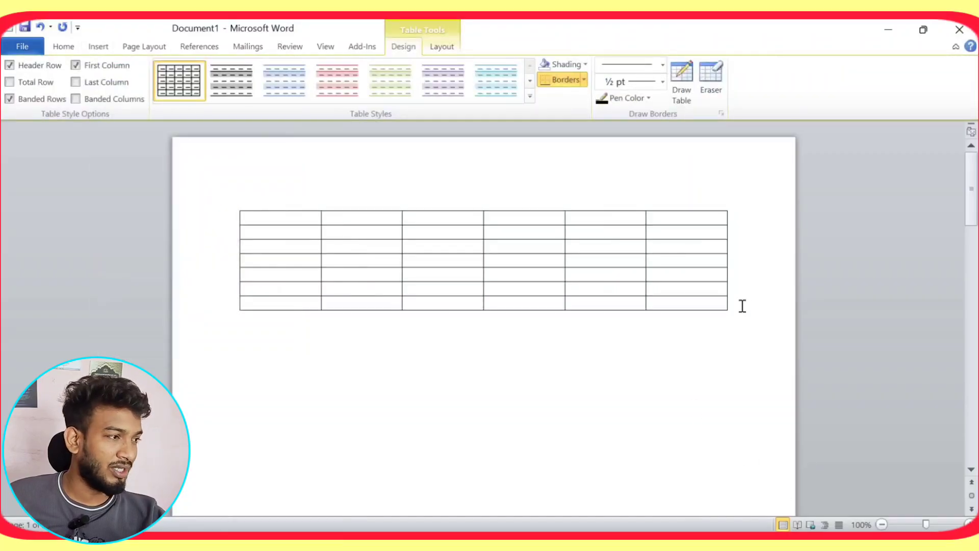
{"action": "left_click_drag", "start_coordinate": [293, 238], "coordinate": [539, 243]}
{"action": "left_click", "coordinate": [449, 268]}
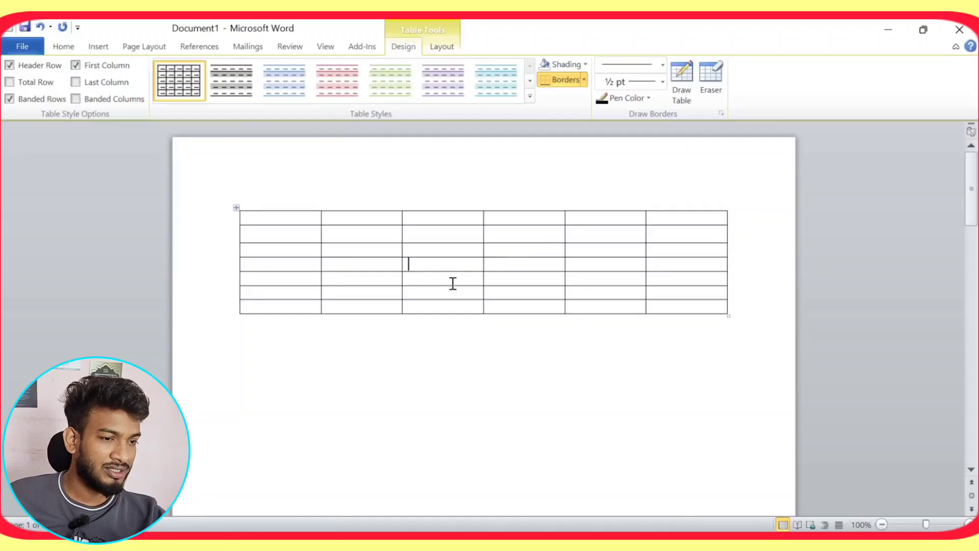
Delete the whole table from the page
{"action": "left_click_drag", "start_coordinate": [453, 283], "coordinate": [470, 321]}
{"action": "left_click", "coordinate": [463, 291]}
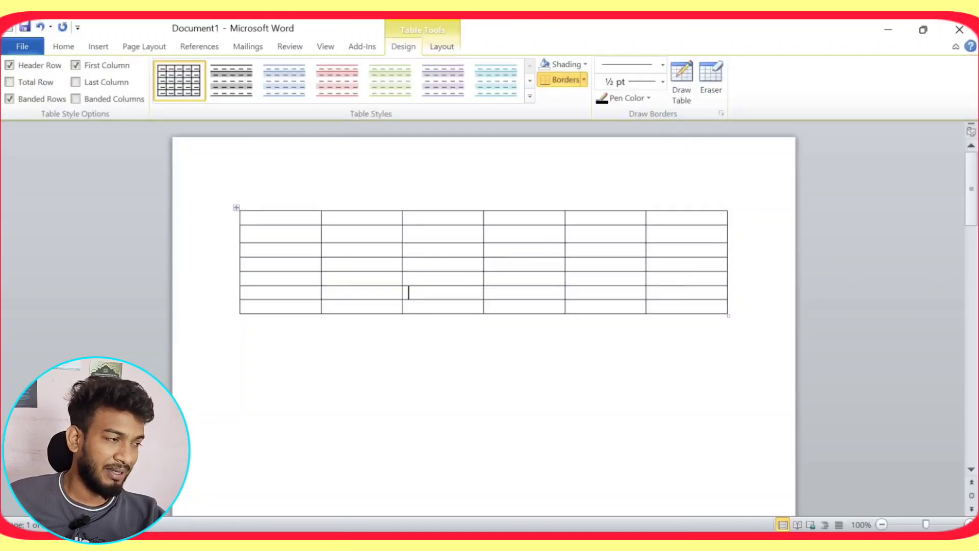
{"action": "left_click", "coordinate": [235, 208]}
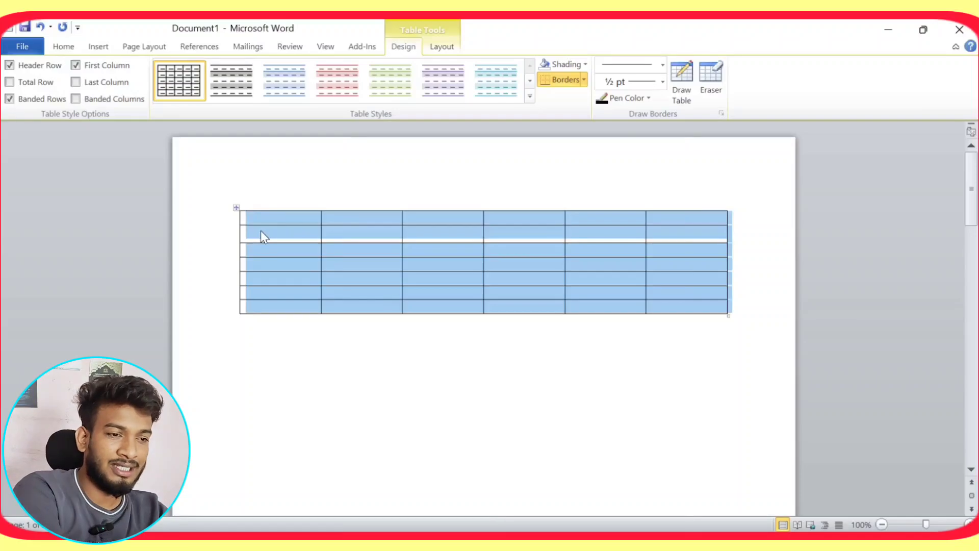
{"action": "key", "text": "BackSpace"}
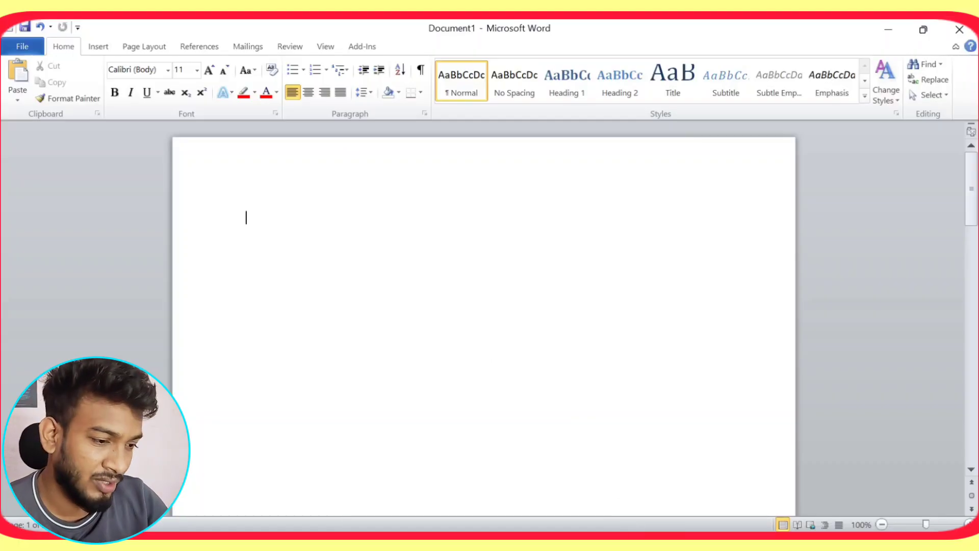
Find Paint through the Windows search and open it with a blank canvas
{"action": "mouse_move", "coordinate": [632, 530]}
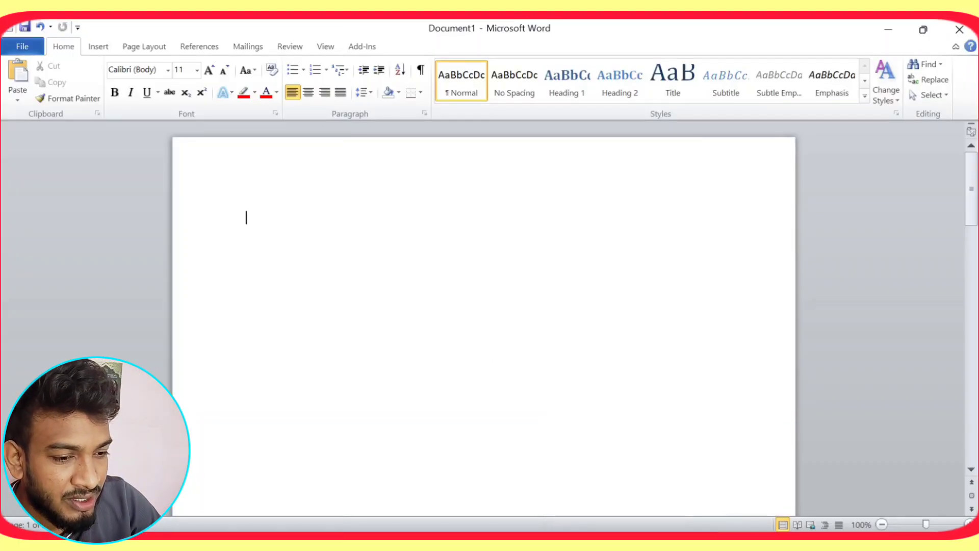
{"action": "key", "text": "super"}
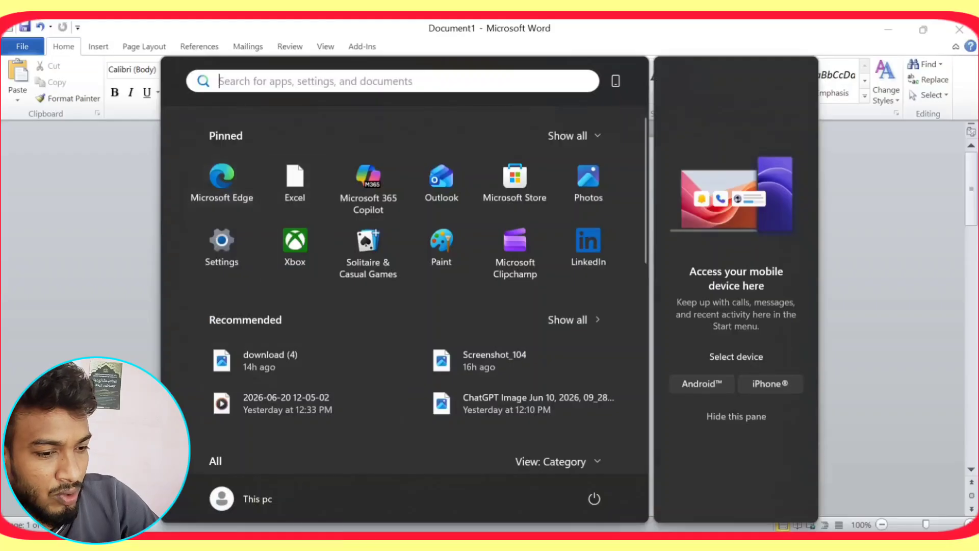
{"action": "key", "text": "super+s"}
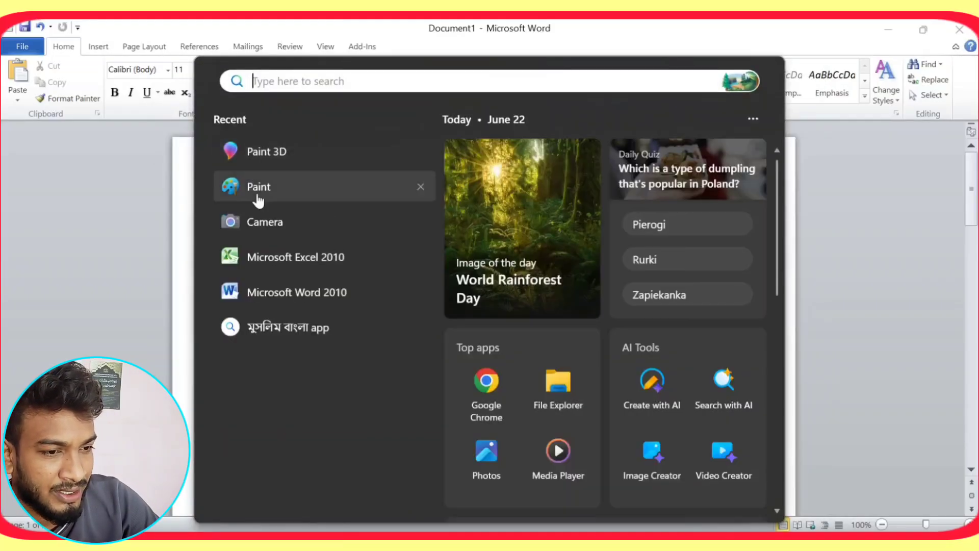
{"action": "key", "text": "Escape"}
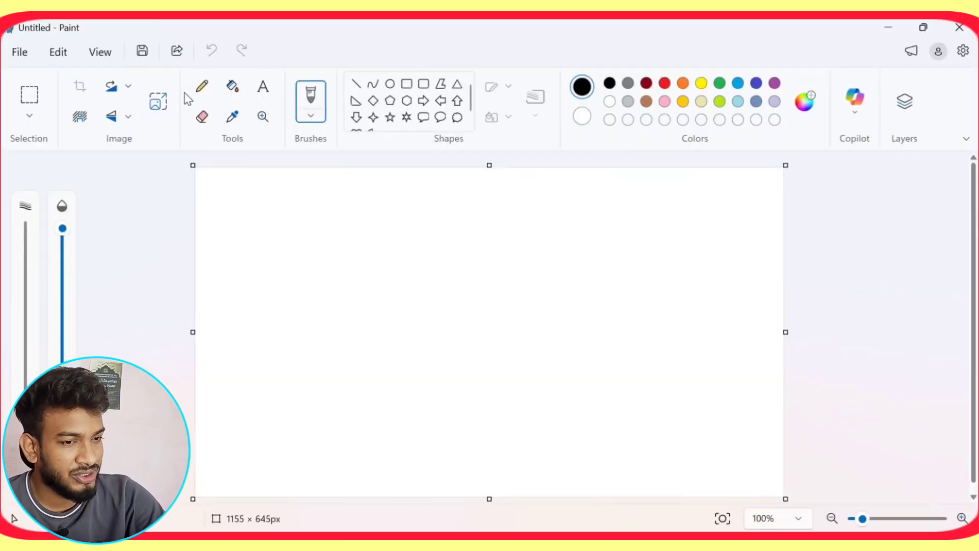
Draw a thin black freehand line across the upper canvas with the pencil, and erase it with an enlarged eraser
{"action": "left_click", "coordinate": [200, 90]}
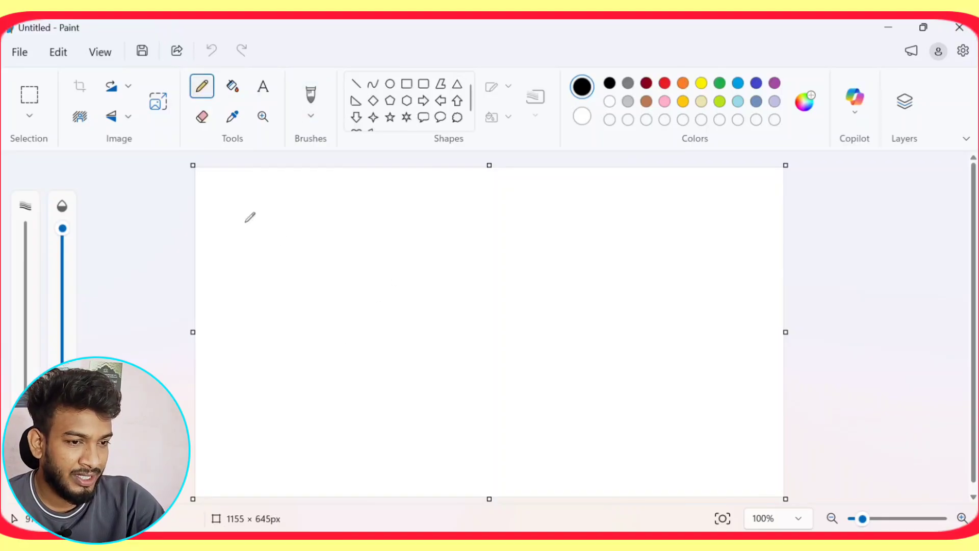
{"action": "left_click_drag", "start_coordinate": [244, 222], "coordinate": [572, 209]}
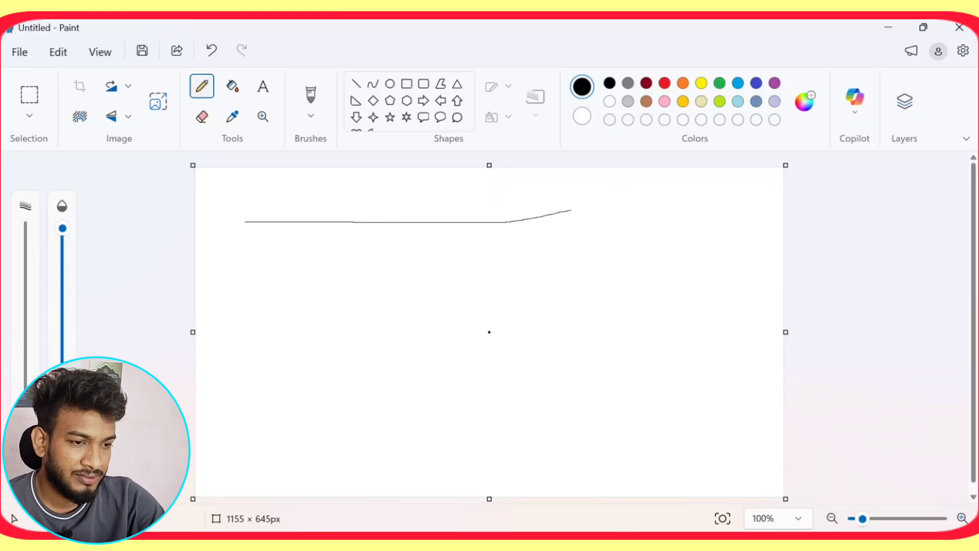
{"action": "left_click", "coordinate": [202, 116]}
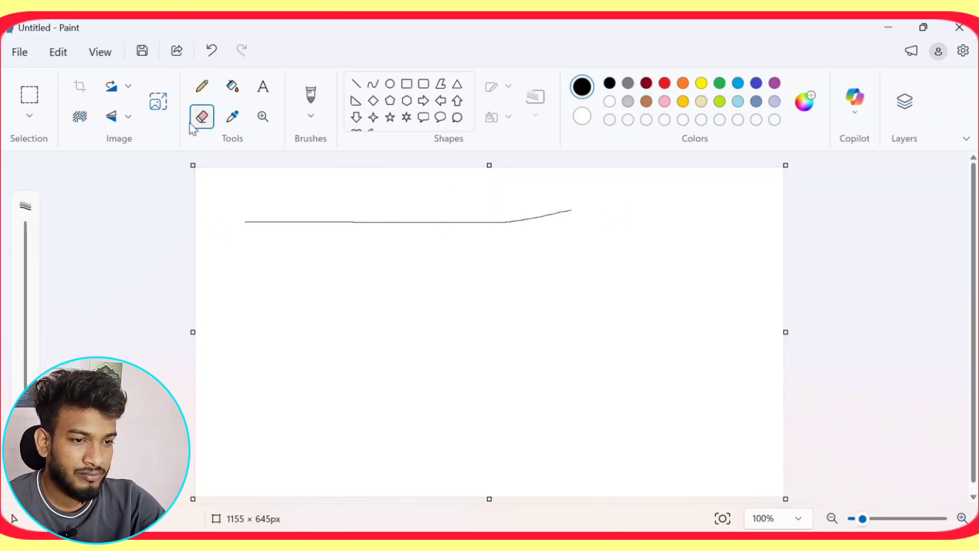
{"action": "left_click_drag", "start_coordinate": [22, 386], "coordinate": [25, 331]}
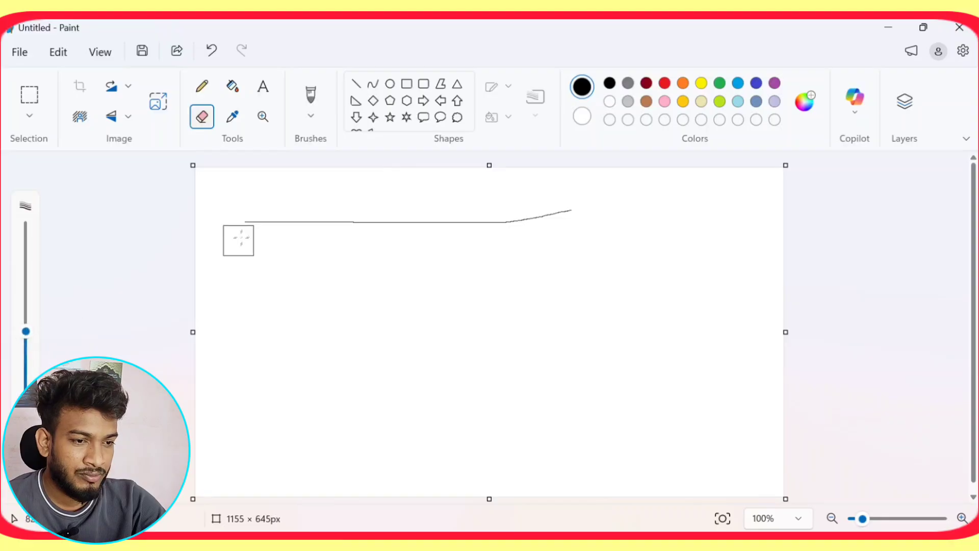
{"action": "mouse_move", "coordinate": [238, 236]}
{"action": "left_mouse_down"}
{"action": "mouse_move", "coordinate": [322, 220]}
{"action": "mouse_move", "coordinate": [577, 213]}
{"action": "left_mouse_up"}
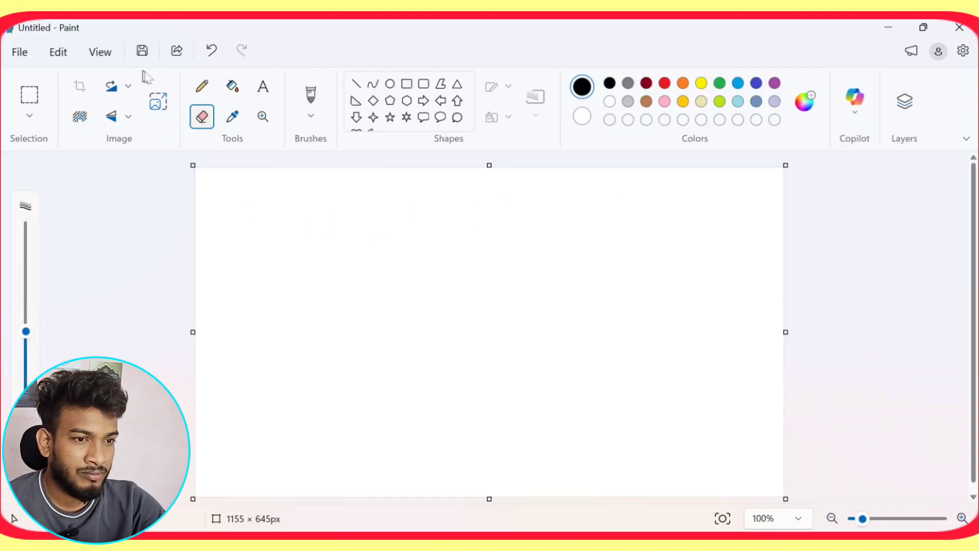
Draw four thick black horizontal lines, one below the other, across the canvas with the pencil
{"action": "left_click", "coordinate": [202, 86]}
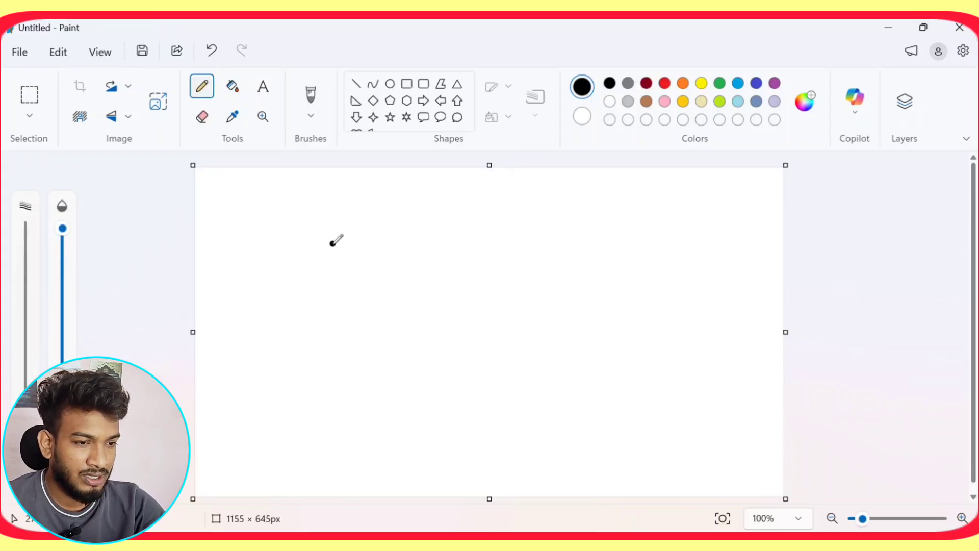
{"action": "left_click_drag", "start_coordinate": [340, 243], "coordinate": [647, 239]}
{"action": "left_click_drag", "start_coordinate": [337, 293], "coordinate": [683, 298]}
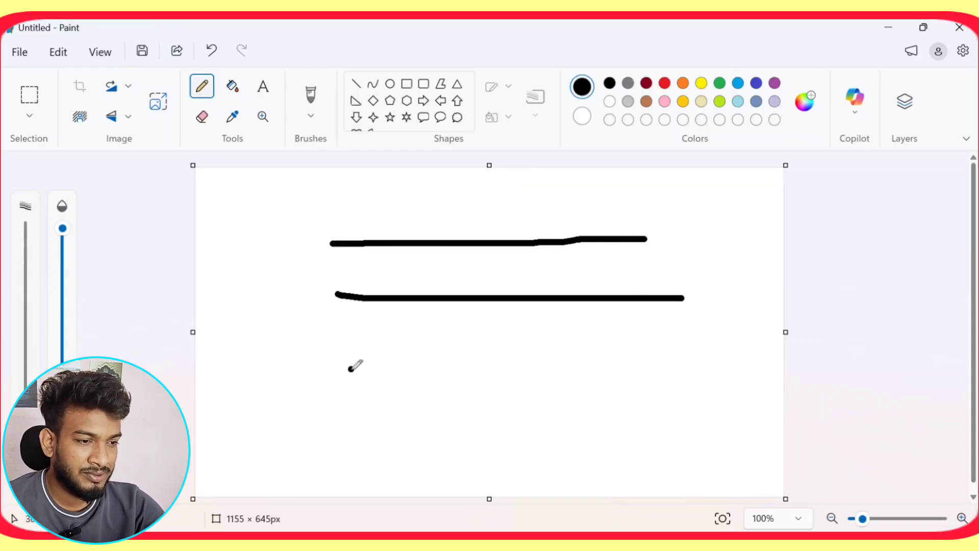
{"action": "left_click_drag", "start_coordinate": [350, 368], "coordinate": [680, 367]}
{"action": "left_click_drag", "start_coordinate": [372, 422], "coordinate": [533, 421]}
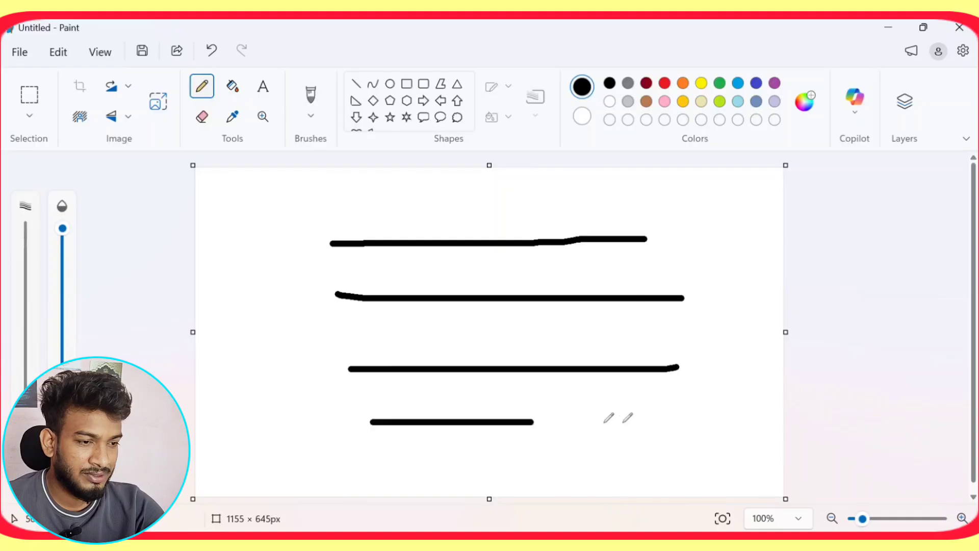
{"action": "left_click_drag", "start_coordinate": [623, 422], "coordinate": [714, 419]}
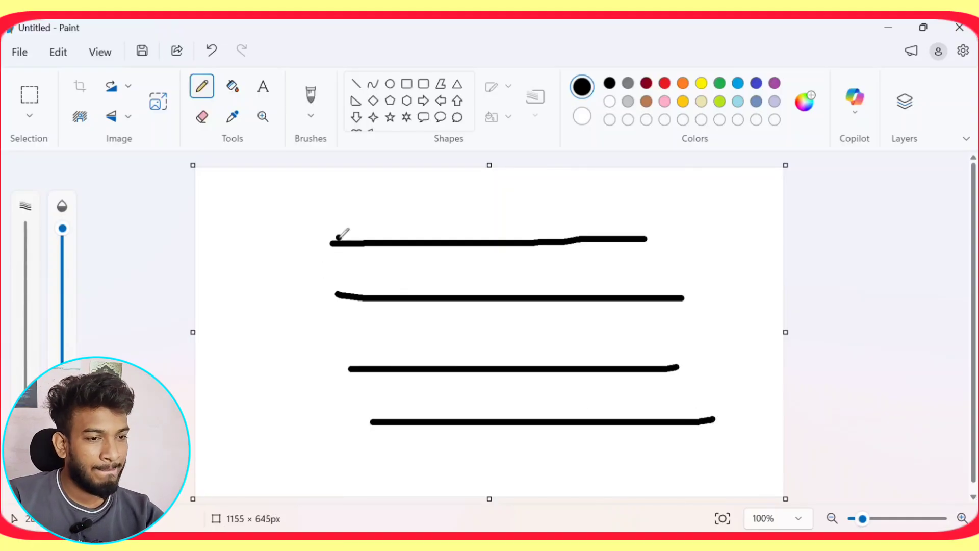
Close the lines into a table frame with both side borders, and divide it into two columns with a central vertical line
{"action": "mouse_move", "coordinate": [338, 237]}
{"action": "left_mouse_down"}
{"action": "mouse_move", "coordinate": [344, 420]}
{"action": "mouse_move", "coordinate": [393, 423]}
{"action": "left_mouse_up"}
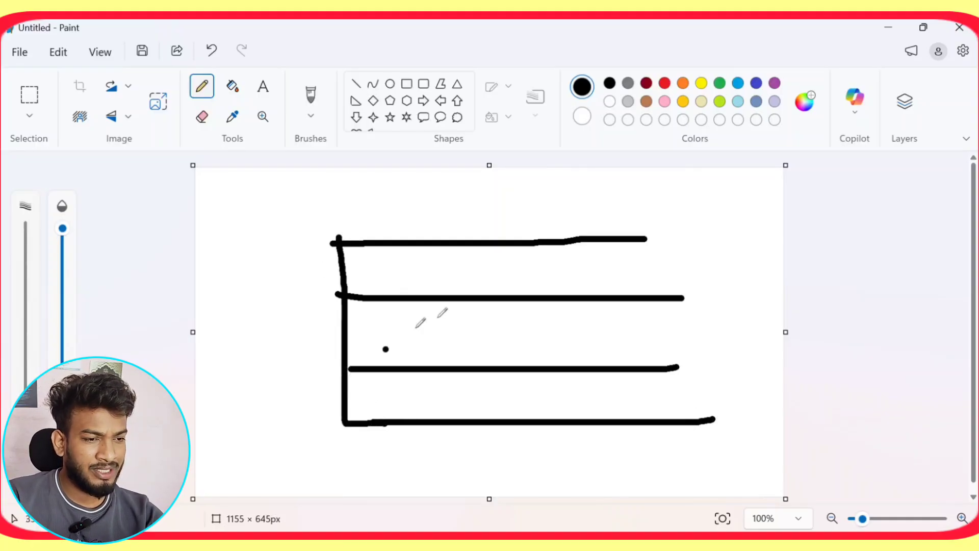
{"action": "mouse_move", "coordinate": [646, 241]}
{"action": "left_mouse_down"}
{"action": "mouse_move", "coordinate": [707, 242]}
{"action": "mouse_move", "coordinate": [714, 418]}
{"action": "left_mouse_up"}
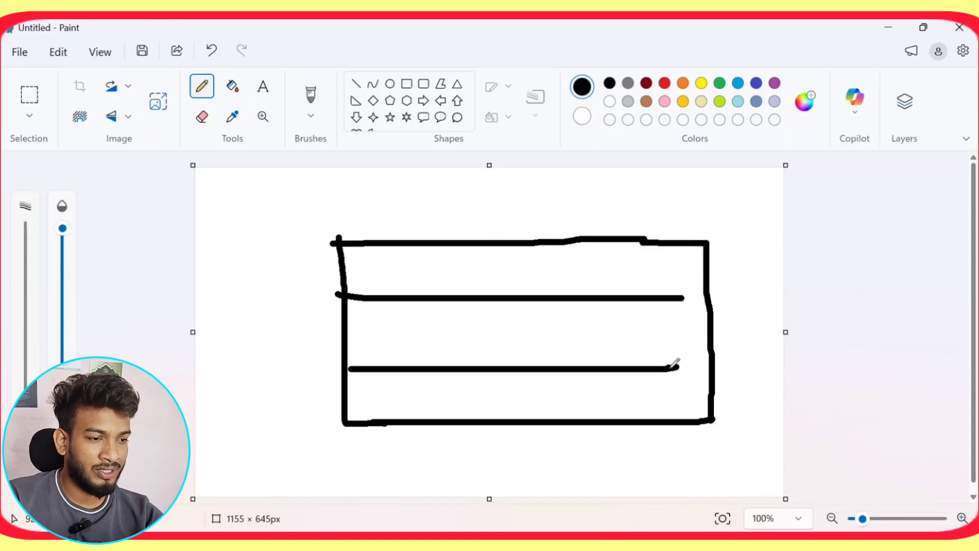
{"action": "left_click_drag", "start_coordinate": [674, 366], "coordinate": [711, 363]}
{"action": "left_click_drag", "start_coordinate": [684, 298], "coordinate": [709, 295]}
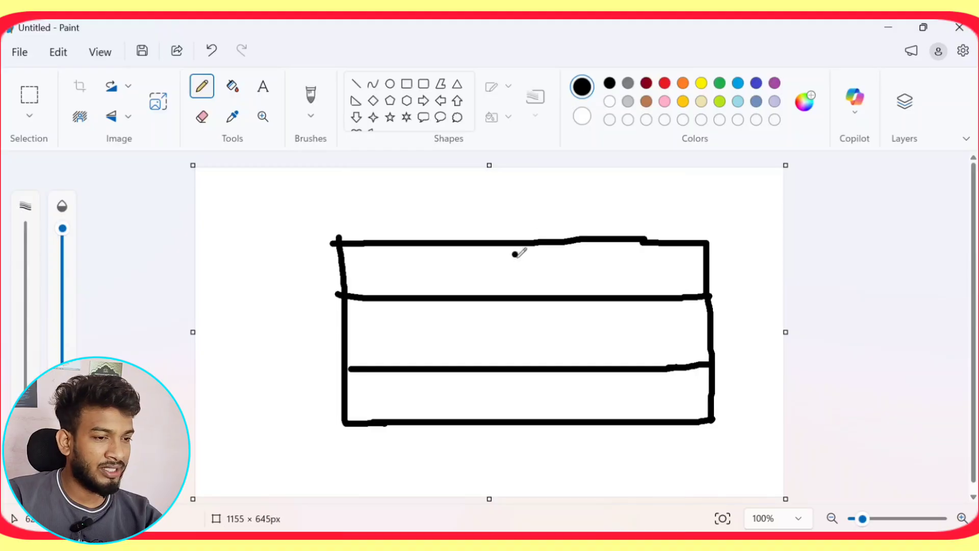
{"action": "left_click_drag", "start_coordinate": [509, 245], "coordinate": [509, 419]}
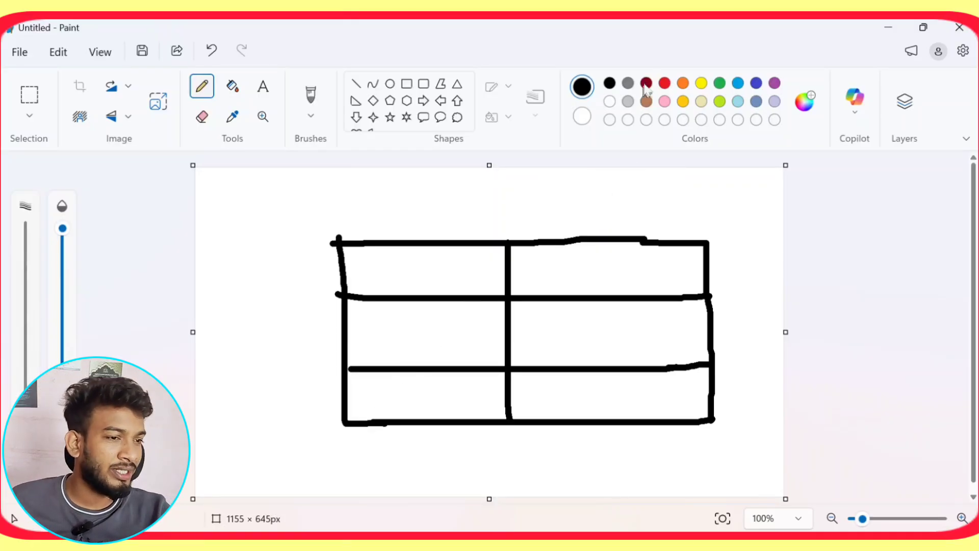
Mark the table's columns in red with strokes along their borders, a tick in the first cell, and a vertical line through each column
{"action": "left_click", "coordinate": [664, 83]}
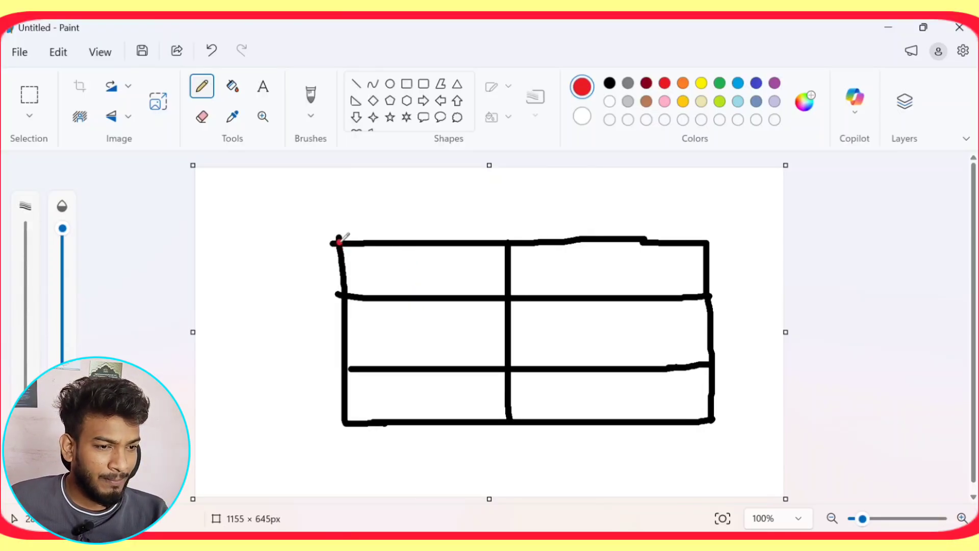
{"action": "left_click_drag", "start_coordinate": [340, 240], "coordinate": [336, 419]}
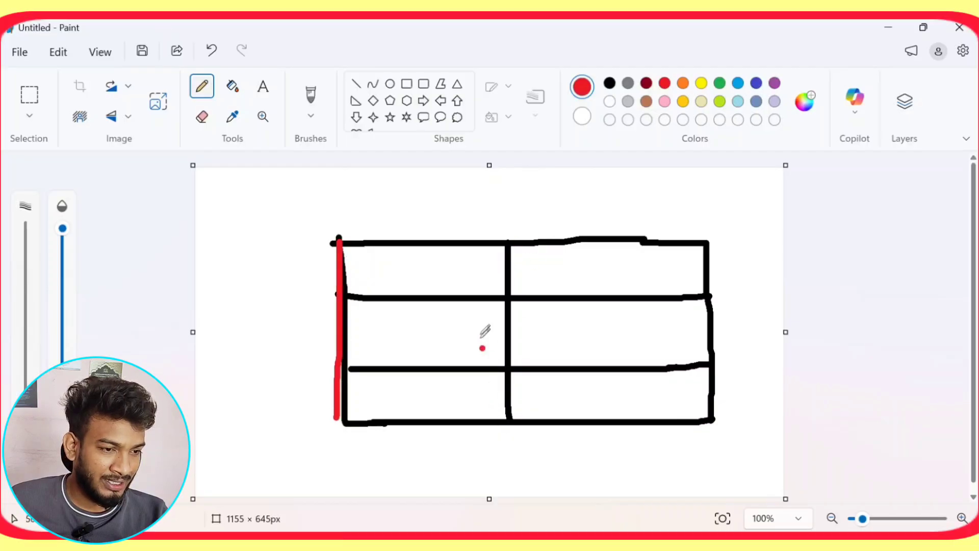
{"action": "left_click_drag", "start_coordinate": [513, 240], "coordinate": [509, 339]}
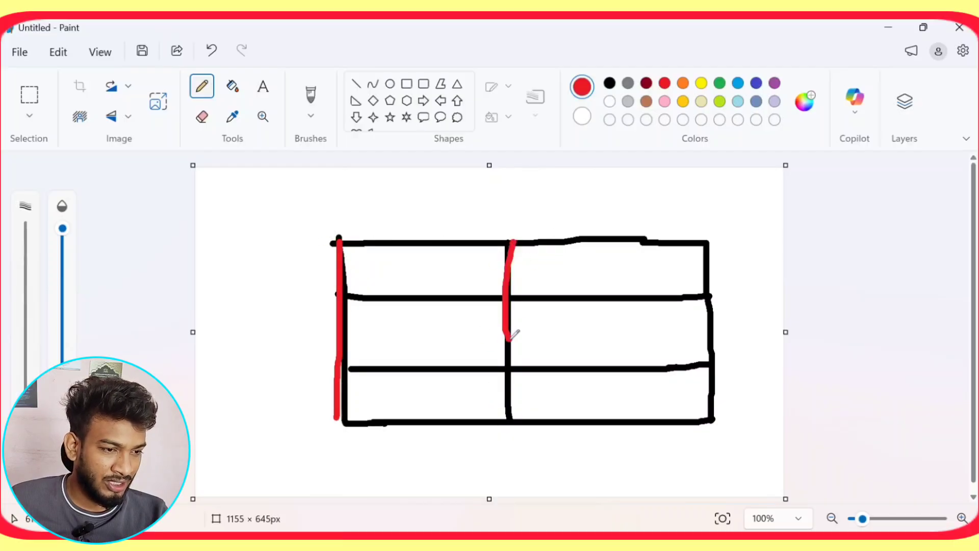
{"action": "mouse_move", "coordinate": [399, 253]}
{"action": "left_mouse_down"}
{"action": "mouse_move", "coordinate": [472, 253]}
{"action": "mouse_move", "coordinate": [519, 199]}
{"action": "left_mouse_up"}
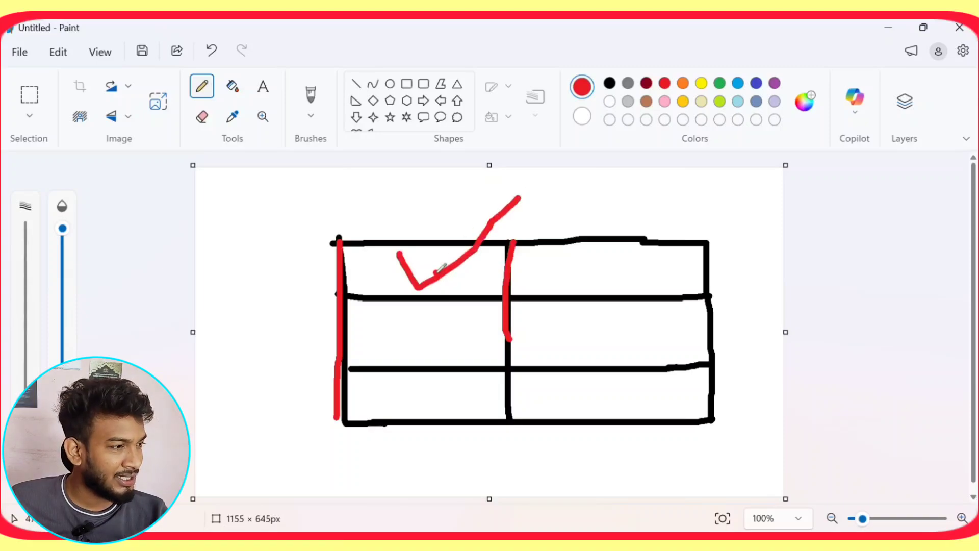
{"action": "left_click_drag", "start_coordinate": [412, 212], "coordinate": [411, 481]}
{"action": "left_click_drag", "start_coordinate": [631, 198], "coordinate": [635, 467]}
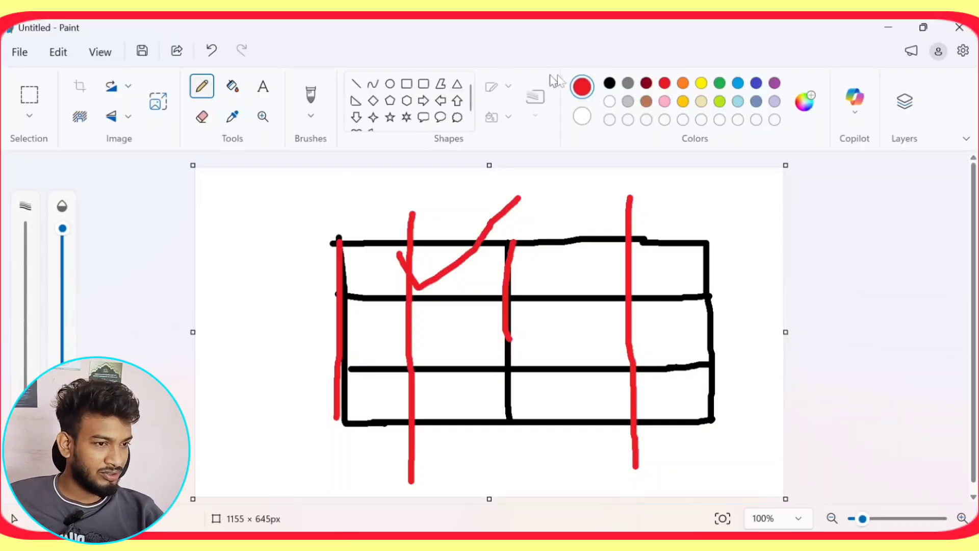
Draw a third column in black beside the table, extending its horizontal lines to the canvas edge
{"action": "left_click", "coordinate": [608, 83]}
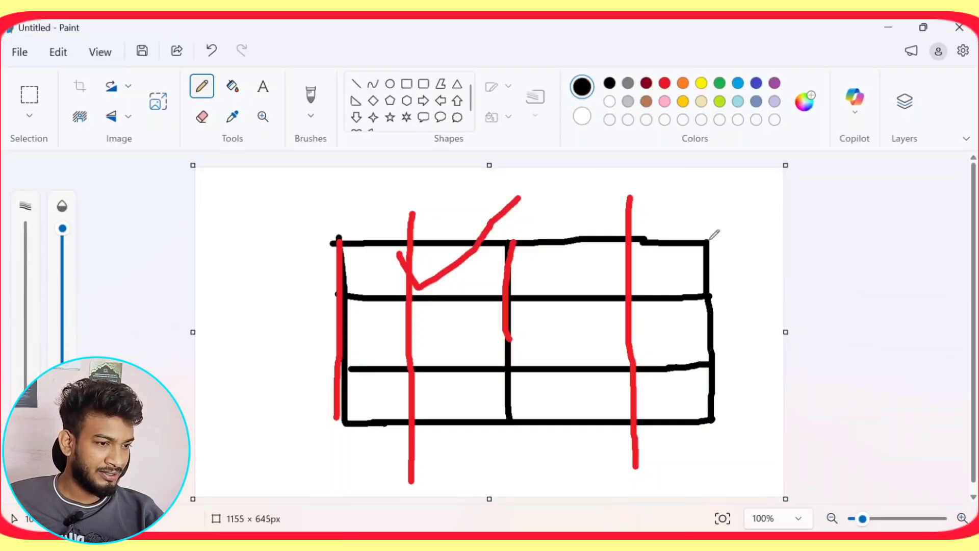
{"action": "mouse_move", "coordinate": [774, 236]}
{"action": "left_mouse_down"}
{"action": "mouse_move", "coordinate": [758, 433]}
{"action": "mouse_move", "coordinate": [767, 411]}
{"action": "left_mouse_up"}
{"action": "left_click_drag", "start_coordinate": [717, 361], "coordinate": [768, 360]}
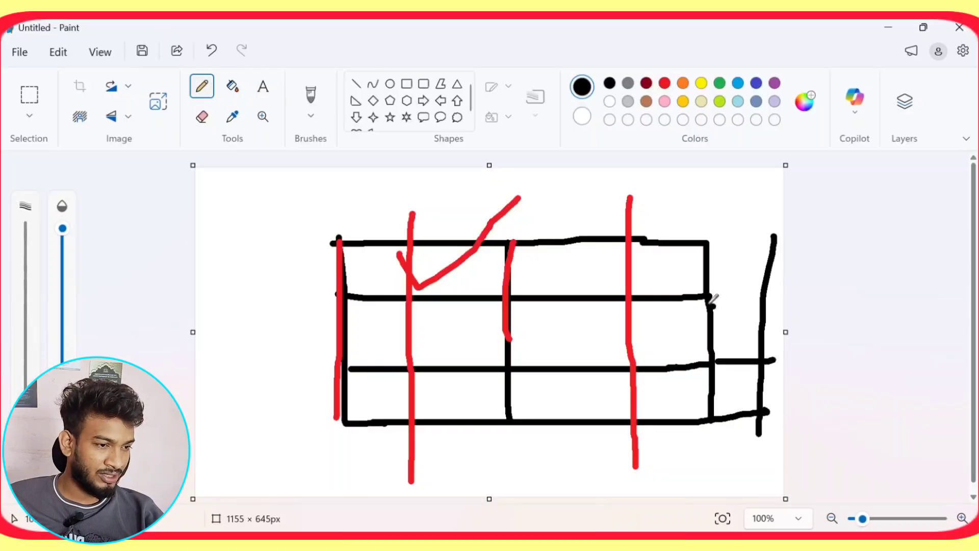
{"action": "left_click_drag", "start_coordinate": [710, 294], "coordinate": [783, 289]}
{"action": "left_click_drag", "start_coordinate": [709, 242], "coordinate": [783, 238]}
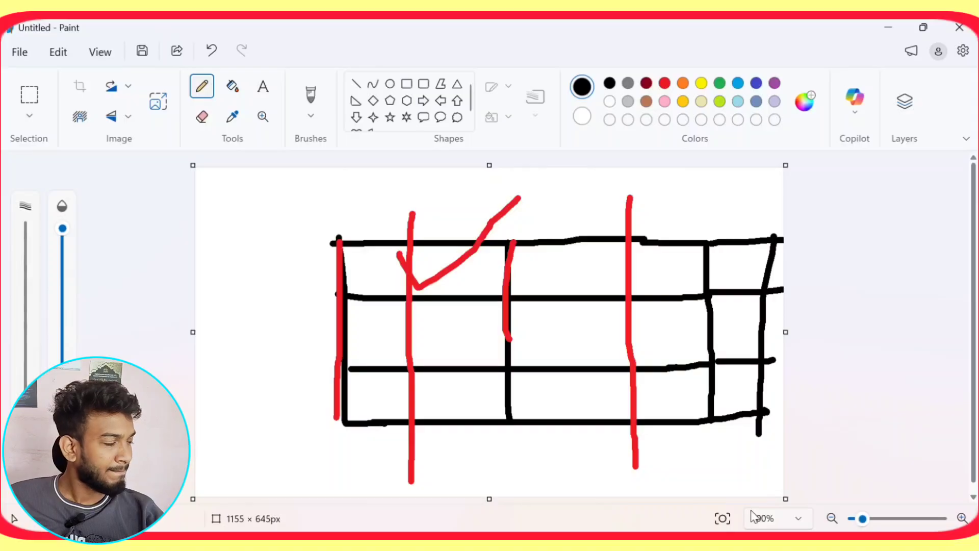
Undo the third column and all the red column marks, back to the plain black two-column table
{"action": "key", "text": "ctrl+z"}
{"action": "key", "text": "ctrl+z"}
{"action": "key", "text": "ctrl+z"}
{"action": "key", "text": "ctrl+z"}
{"action": "key", "text": "ctrl+z"}
{"action": "key", "text": "ctrl+z"}
{"action": "key", "text": "ctrl+z"}
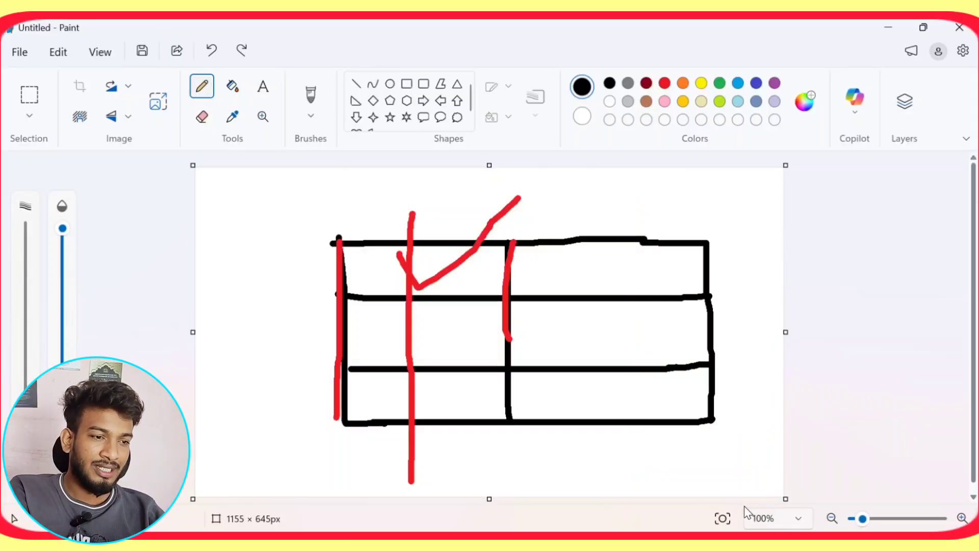
{"action": "key", "text": "ctrl+z"}
{"action": "key", "text": "ctrl+z"}
{"action": "key", "text": "ctrl+z"}
{"action": "key", "text": "ctrl+z"}
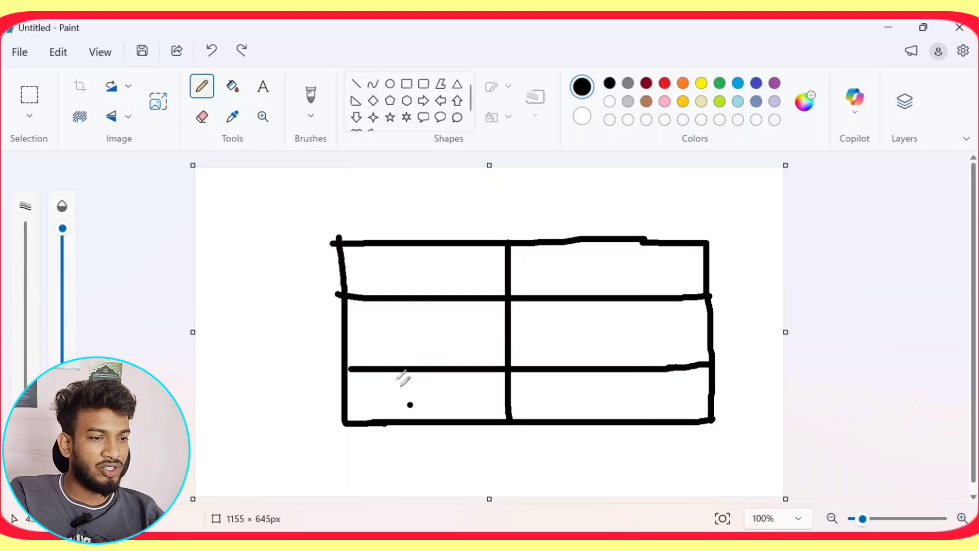
{"action": "key", "text": "ctrl+z"}
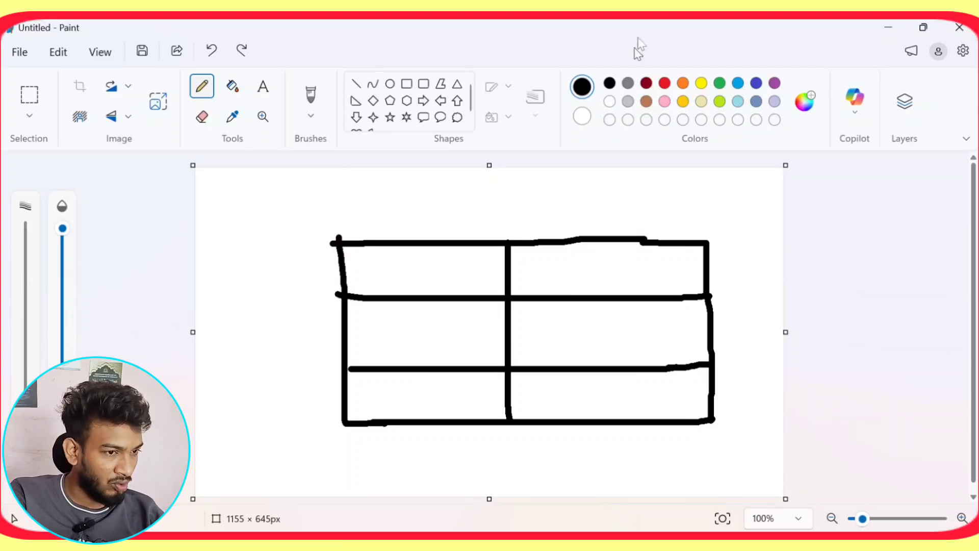
Mark the table's first row in red with lines along its upper and lower borders and a tick in each cell
{"action": "left_click", "coordinate": [664, 83]}
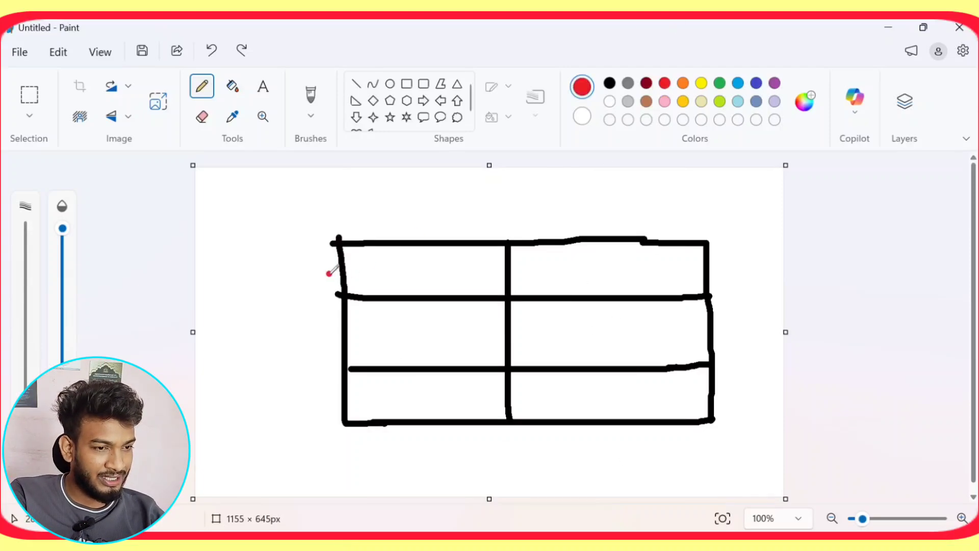
{"action": "left_click_drag", "start_coordinate": [338, 237], "coordinate": [710, 229]}
{"action": "left_click_drag", "start_coordinate": [333, 293], "coordinate": [717, 282]}
{"action": "left_click_drag", "start_coordinate": [408, 267], "coordinate": [473, 223]}
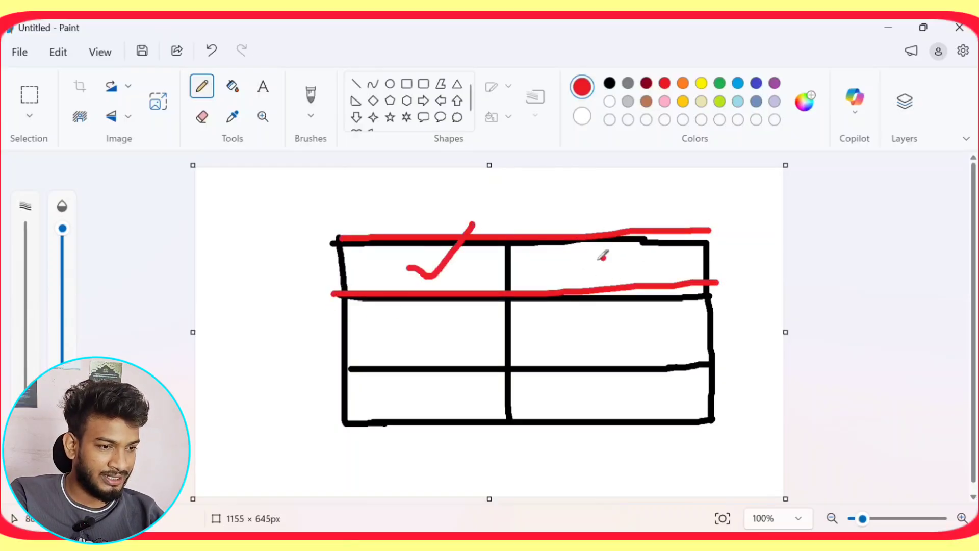
{"action": "mouse_move", "coordinate": [583, 261]}
{"action": "left_mouse_down"}
{"action": "mouse_move", "coordinate": [625, 247]}
{"action": "mouse_move", "coordinate": [735, 169]}
{"action": "left_mouse_up"}
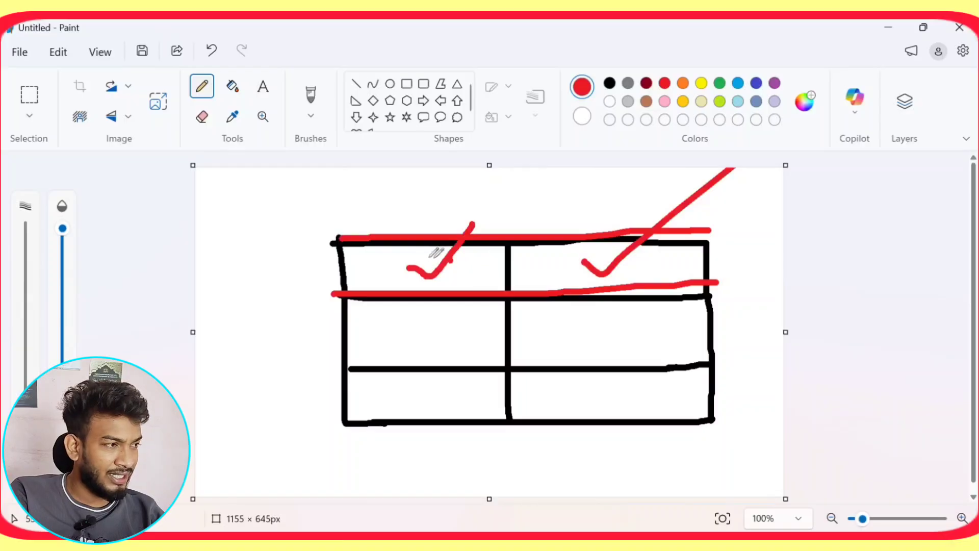
Tick each of the three rows and draw a line down the second column in red, and return to the Word document
{"action": "left_click_drag", "start_coordinate": [324, 242], "coordinate": [329, 239]}
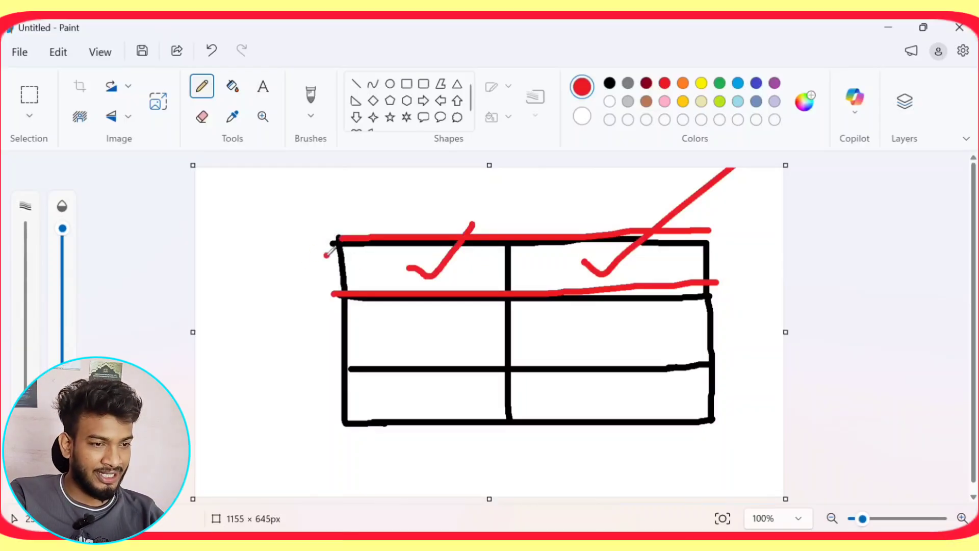
{"action": "left_click_drag", "start_coordinate": [323, 264], "coordinate": [467, 156]}
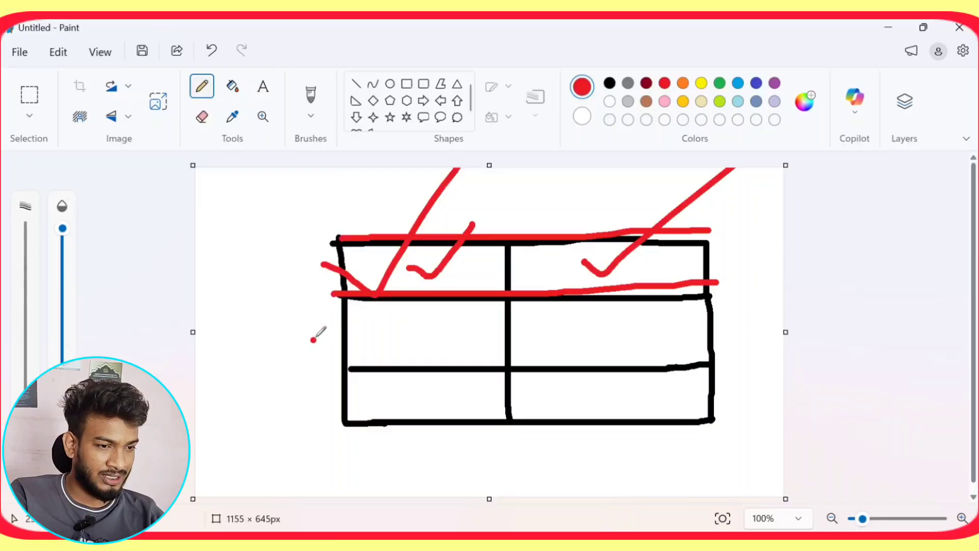
{"action": "left_click_drag", "start_coordinate": [316, 333], "coordinate": [505, 233]}
{"action": "mouse_move", "coordinate": [329, 395]}
{"action": "left_mouse_down"}
{"action": "mouse_move", "coordinate": [365, 410]}
{"action": "mouse_move", "coordinate": [596, 192]}
{"action": "left_mouse_up"}
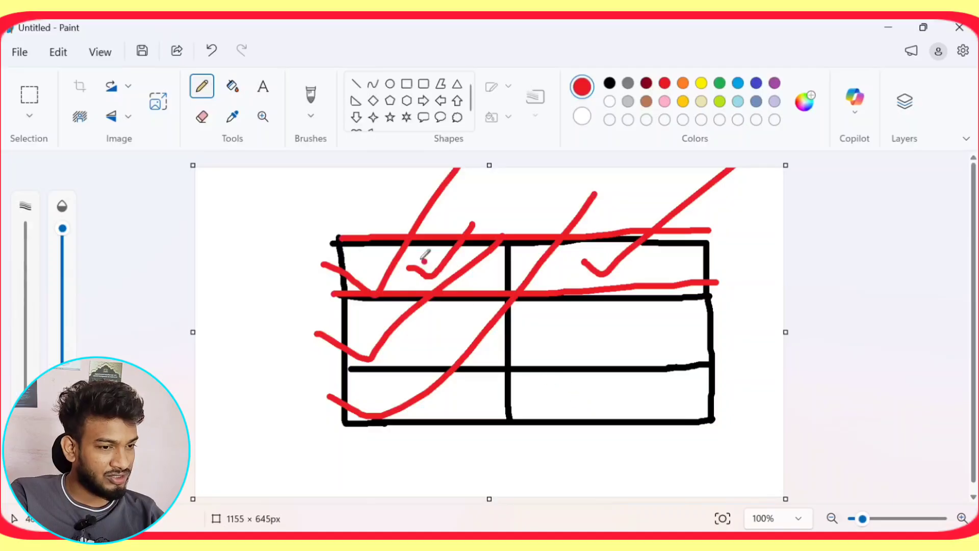
{"action": "left_click_drag", "start_coordinate": [584, 243], "coordinate": [586, 419]}
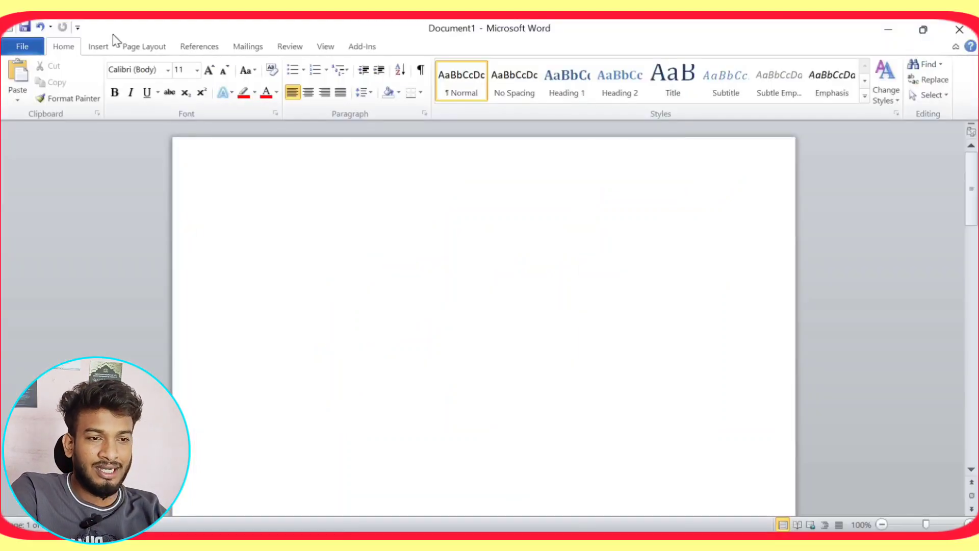
Insert a table with two columns and six rows, and resize it to be taller and slightly narrower
{"action": "left_click", "coordinate": [101, 45]}
{"action": "left_click", "coordinate": [110, 92]}
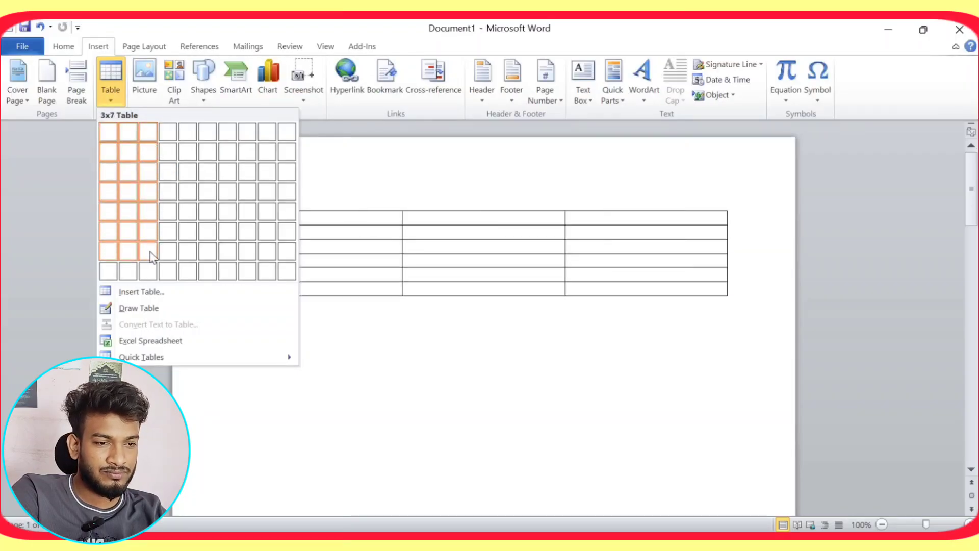
{"action": "left_click", "coordinate": [128, 227]}
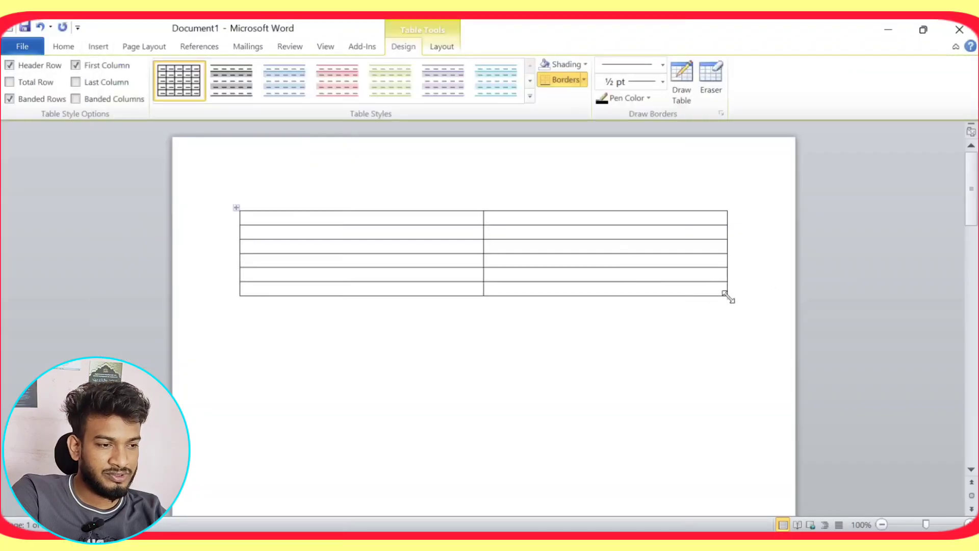
{"action": "left_click_drag", "start_coordinate": [728, 297], "coordinate": [663, 438]}
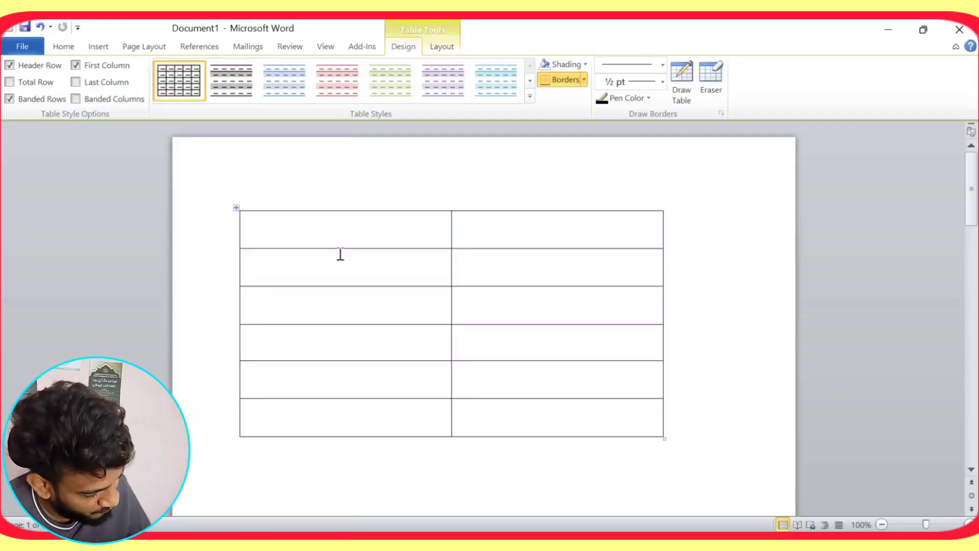
Highlight the table's first three rows one at a time, and each of its two columns in turn
{"action": "left_click_drag", "start_coordinate": [295, 243], "coordinate": [319, 367]}
{"action": "left_click", "coordinate": [458, 255]}
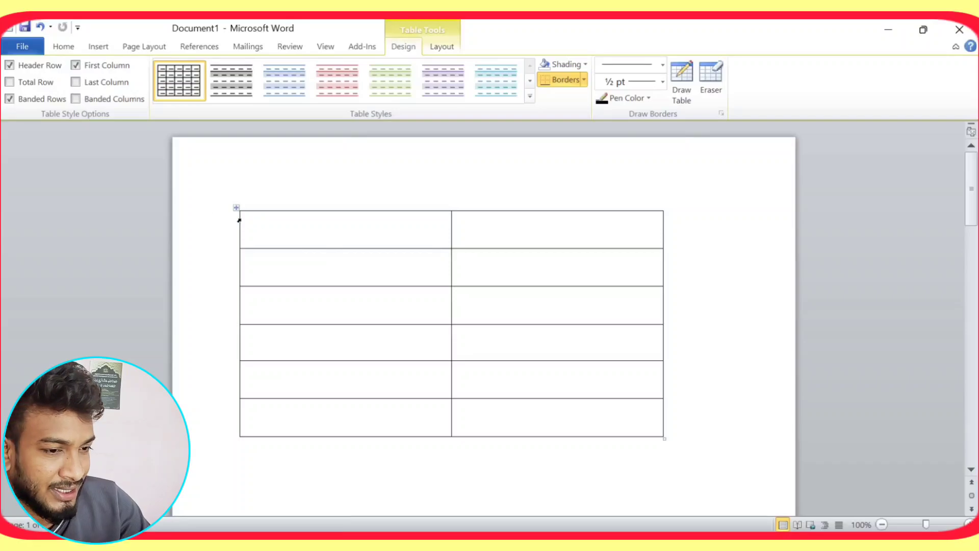
{"action": "left_click", "coordinate": [226, 229]}
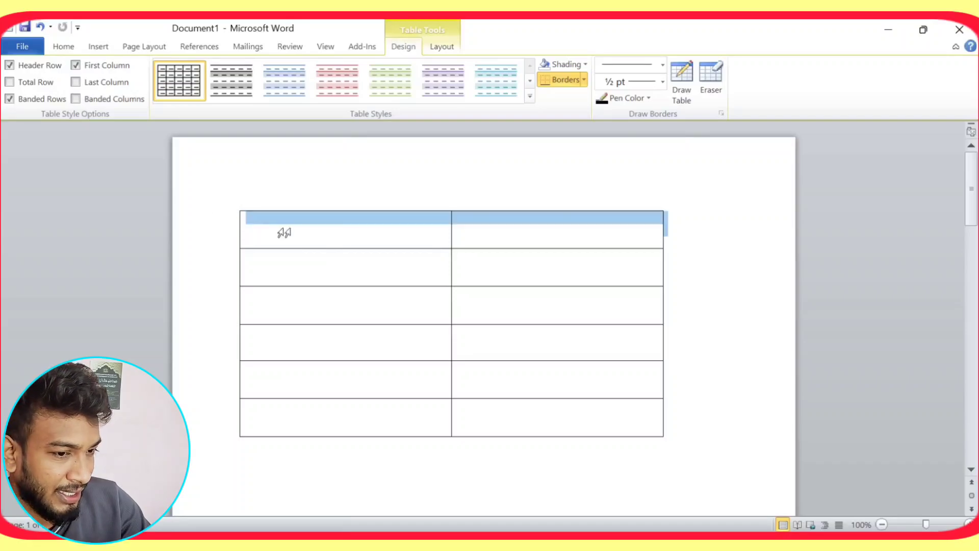
{"action": "left_click", "coordinate": [227, 267]}
{"action": "left_click", "coordinate": [210, 307]}
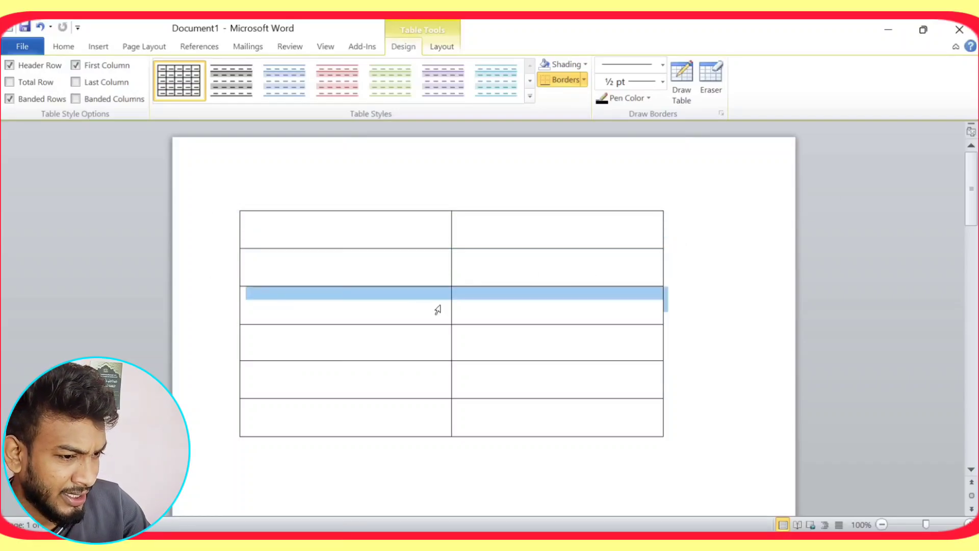
{"action": "left_click", "coordinate": [339, 208]}
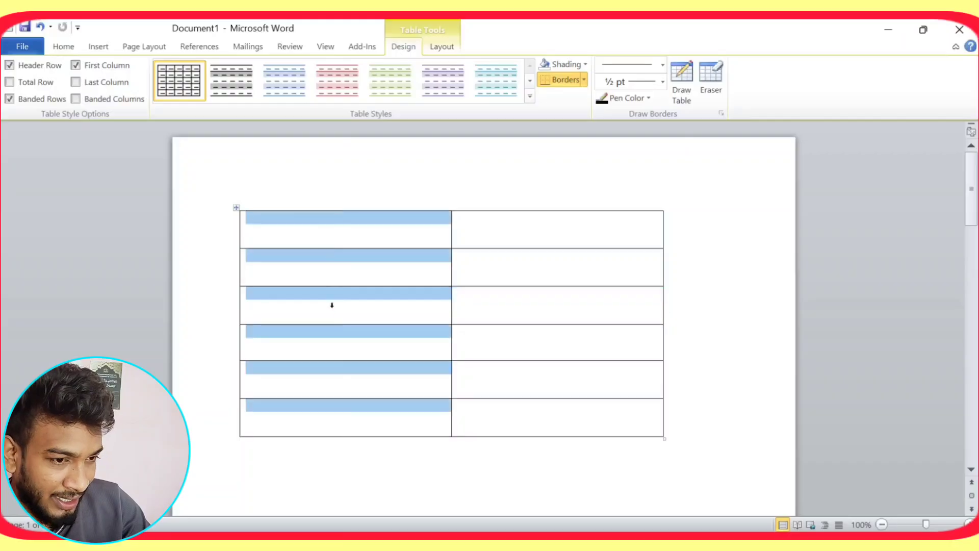
{"action": "left_click", "coordinate": [548, 204]}
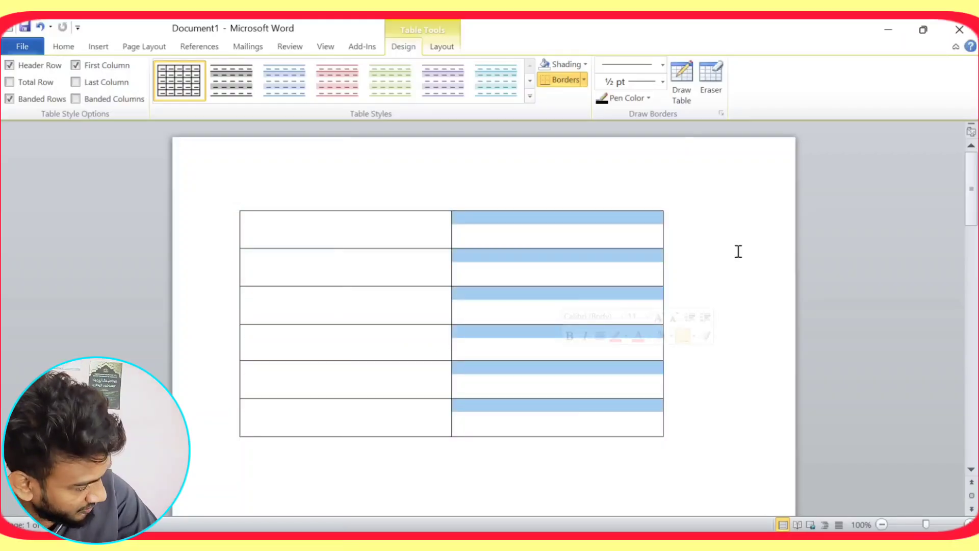
Select the entire two-column table and delete it
{"action": "left_click", "coordinate": [215, 205]}
{"action": "left_click", "coordinate": [234, 208]}
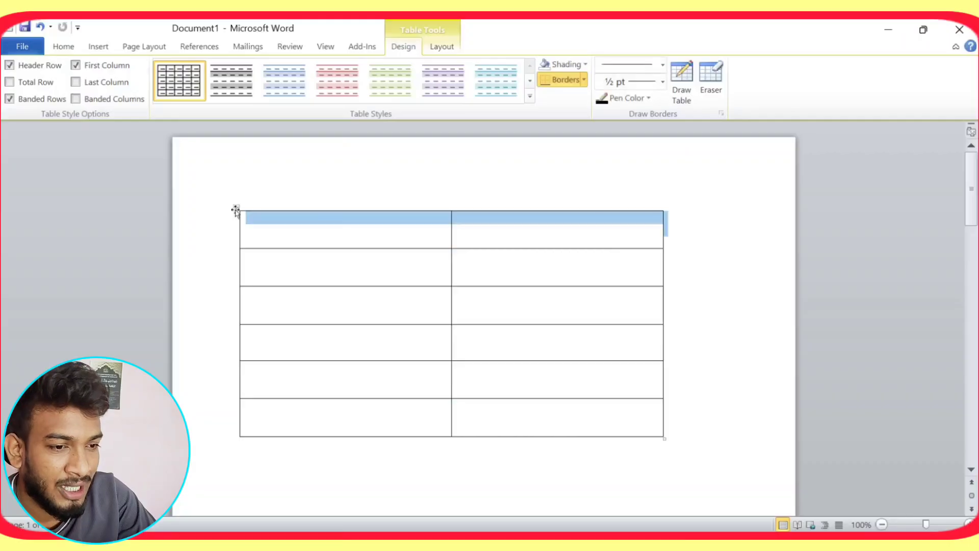
{"action": "key", "text": "BackSpace"}
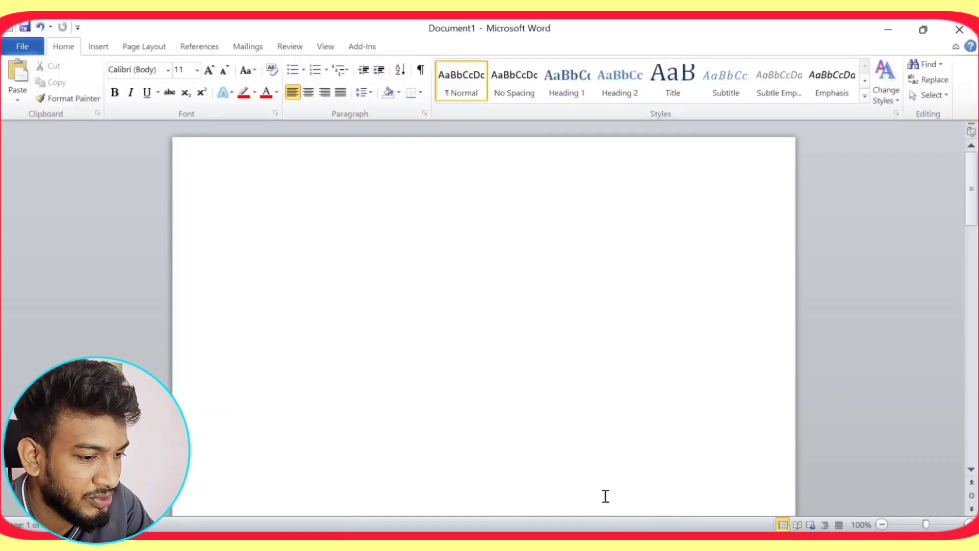
Check the Table topic list image, and return to the Word document to undo the table deletion
{"action": "key", "text": "alt+Tab"}
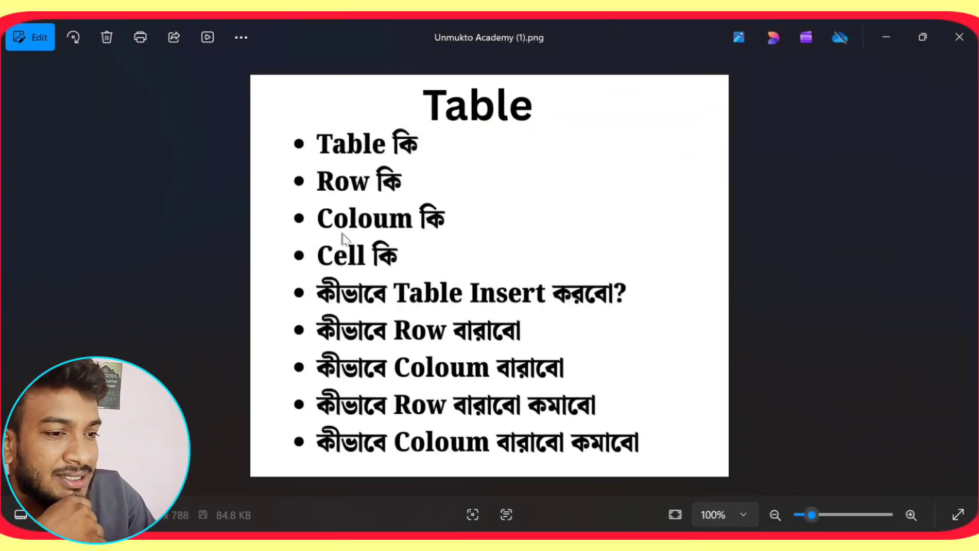
{"action": "key", "text": "alt+Tab"}
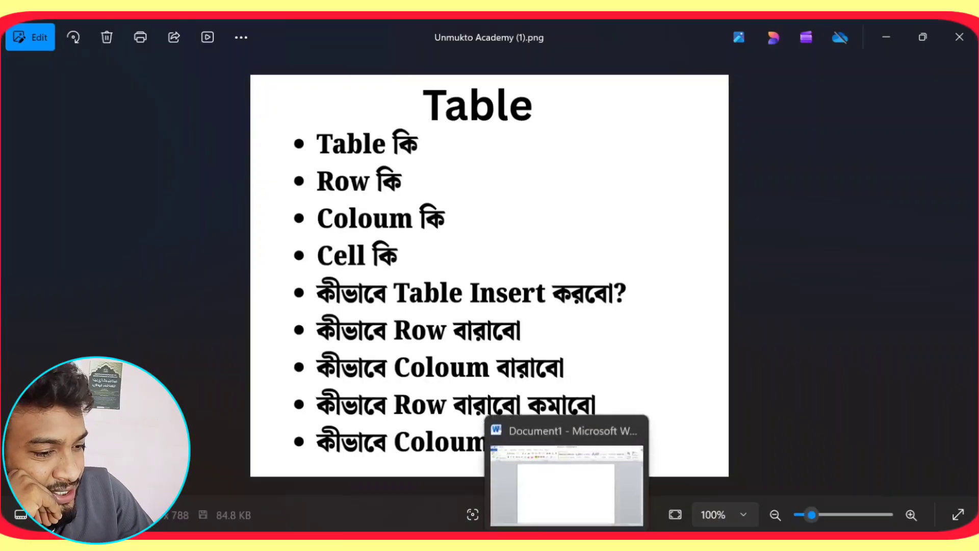
{"action": "key", "text": "ctrl+z"}
Point out individual cells by placing the cursor in several cells of both table columns
{"action": "left_click", "coordinate": [410, 302]}
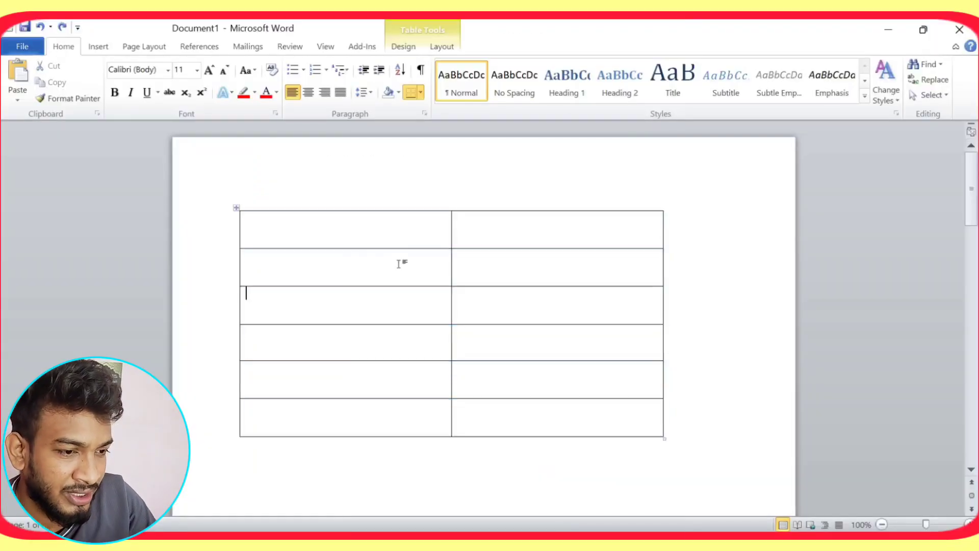
{"action": "left_click", "coordinate": [316, 245]}
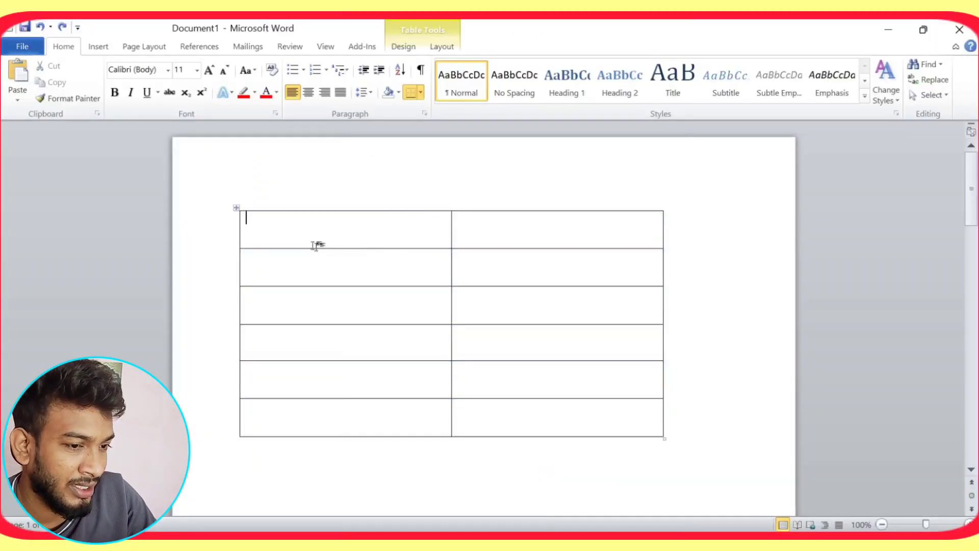
{"action": "mouse_move", "coordinate": [317, 244]}
{"action": "left_mouse_down"}
{"action": "mouse_move", "coordinate": [339, 321]}
{"action": "mouse_move", "coordinate": [339, 377]}
{"action": "mouse_move", "coordinate": [326, 230]}
{"action": "left_mouse_up"}
{"action": "left_click", "coordinate": [523, 224]}
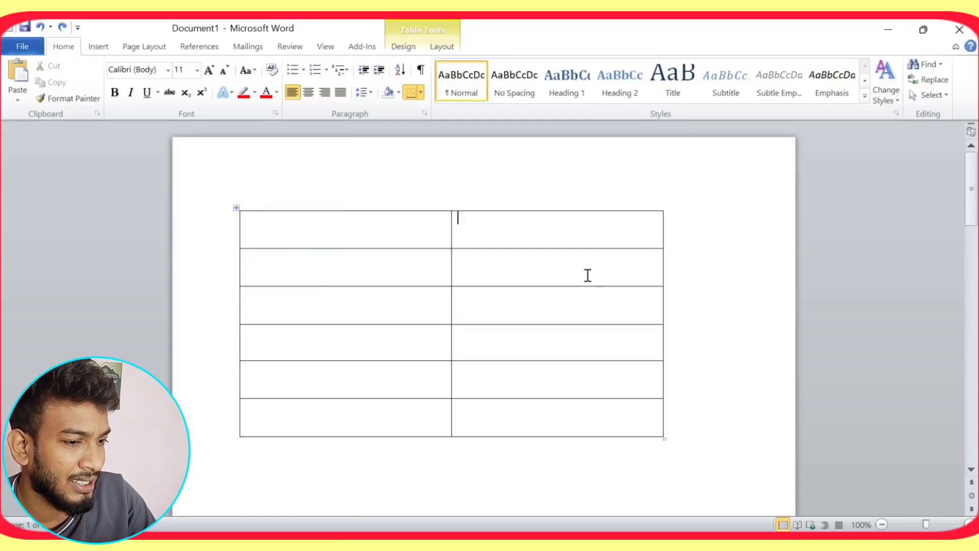
{"action": "left_click", "coordinate": [585, 276]}
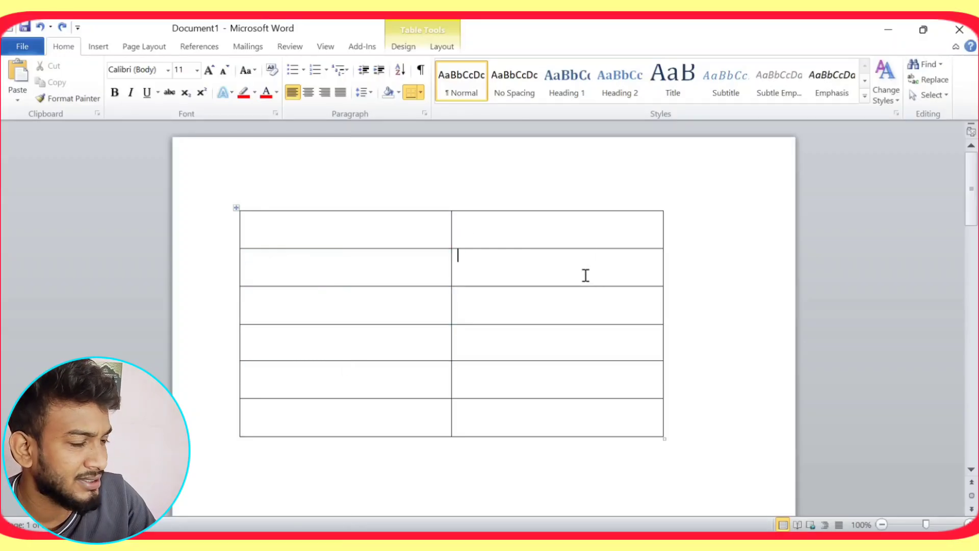
{"action": "left_click", "coordinate": [388, 219]}
{"action": "left_click", "coordinate": [532, 232]}
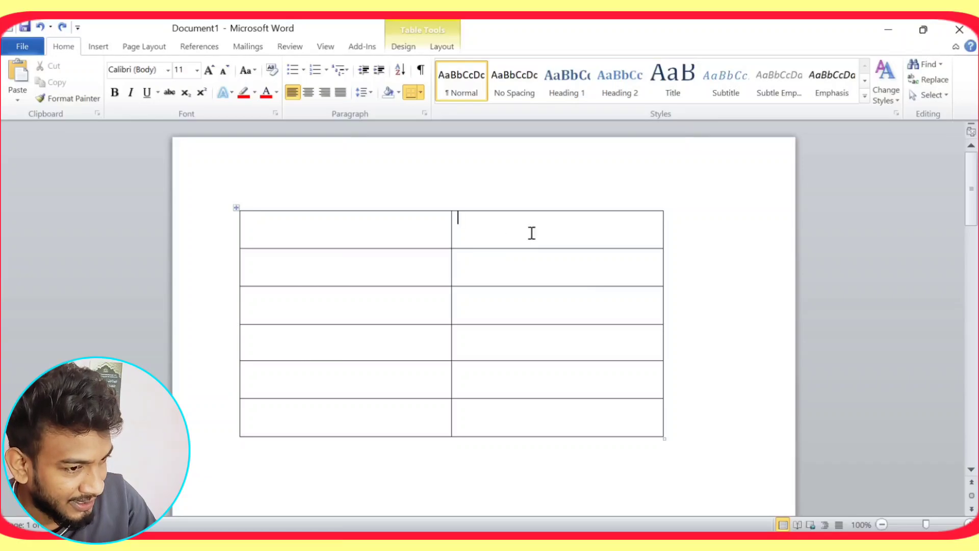
{"action": "left_click", "coordinate": [576, 274]}
{"action": "left_click", "coordinate": [574, 312]}
{"action": "left_click", "coordinate": [585, 350]}
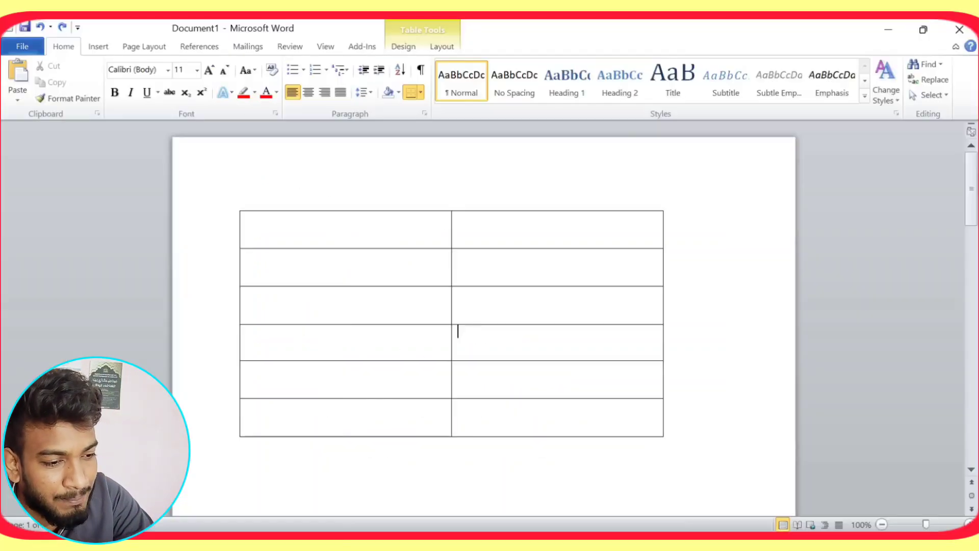
Delete the whole table and generate a one-row, three-column table from a text line of plus signs joined by hyphens
{"action": "left_click", "coordinate": [237, 209]}
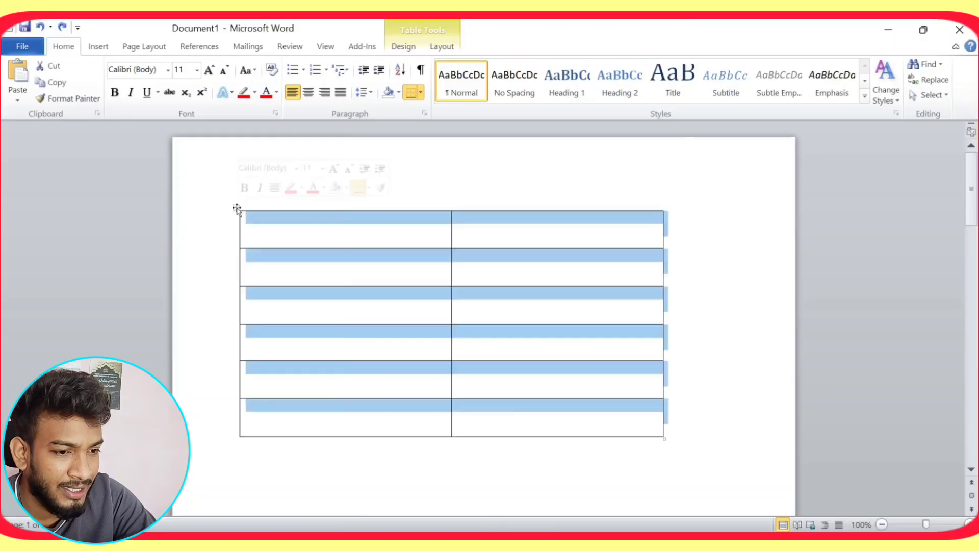
{"action": "key", "text": "BackSpace"}
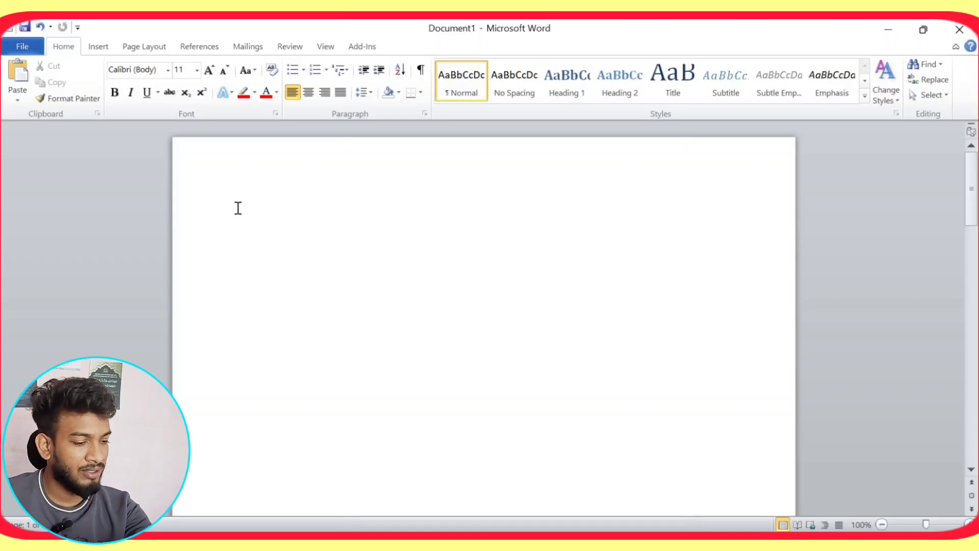
{"action": "type", "text": "+"}
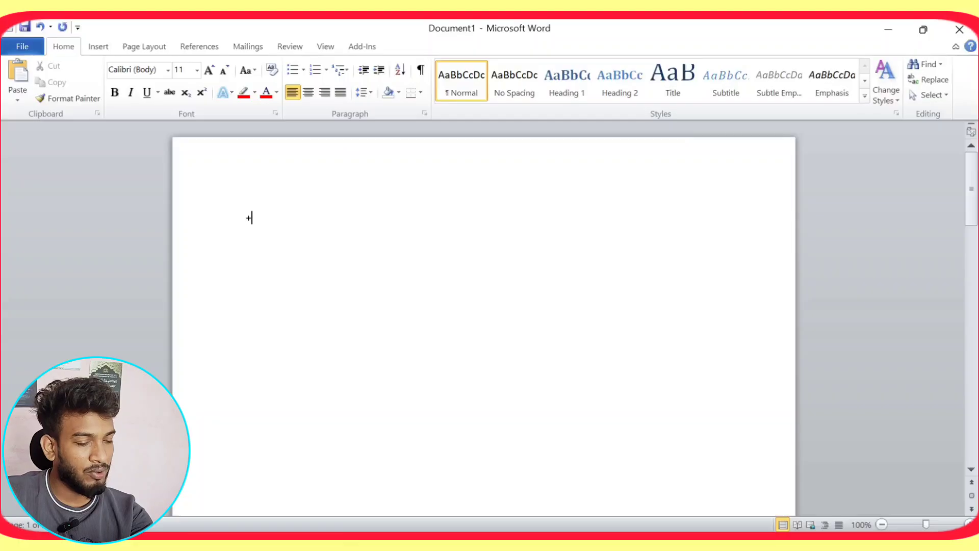
{"action": "type", "text": "-------------------"}
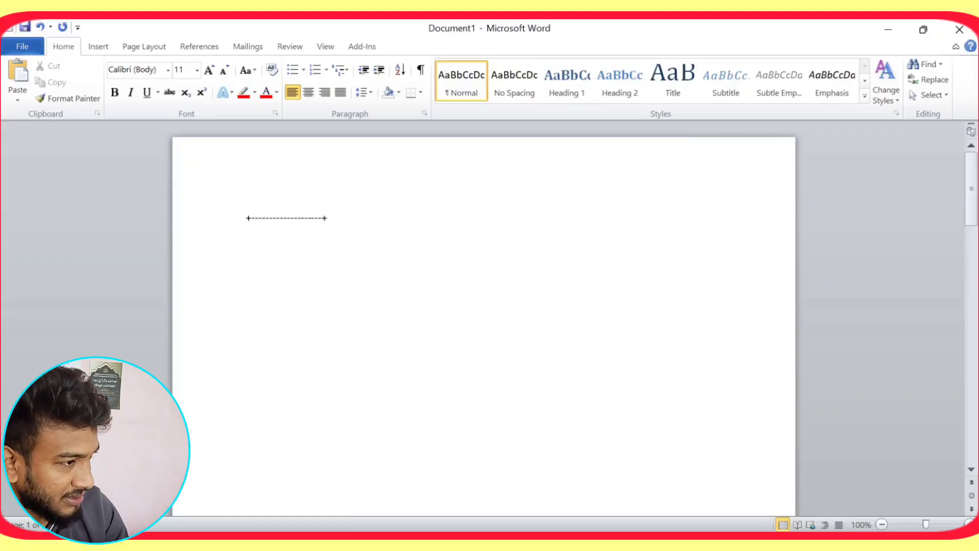
{"action": "type", "text": "+-----------------------"}
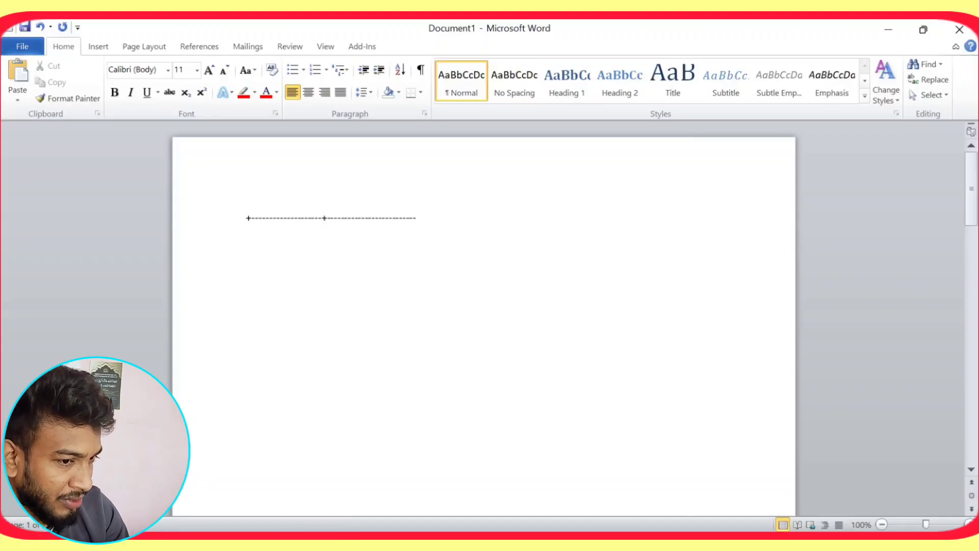
{"action": "type", "text": "+"}
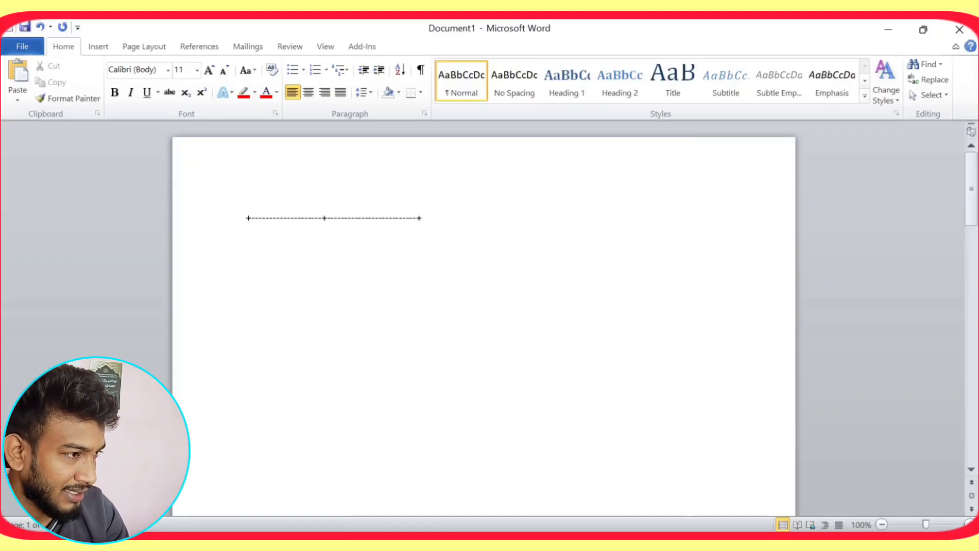
{"action": "type", "text": "-------"}
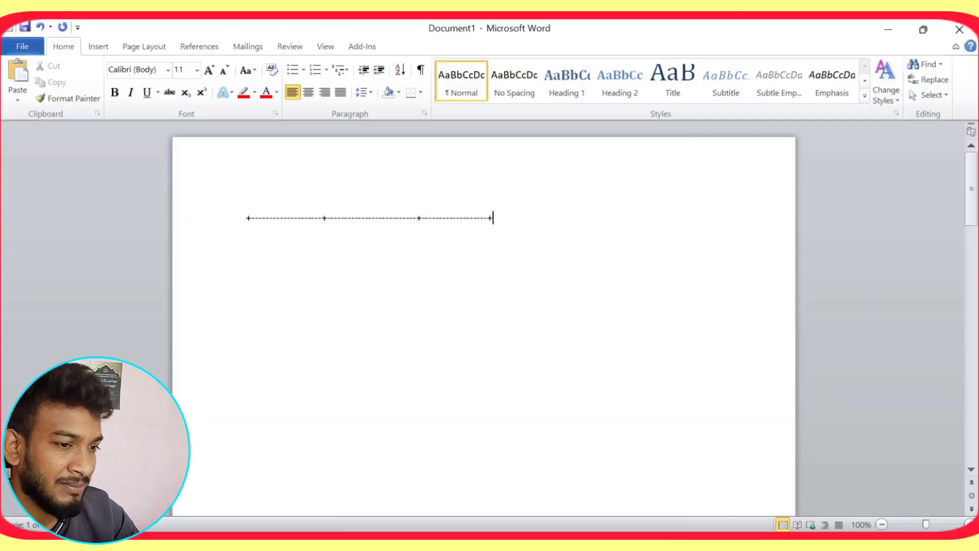
{"action": "type", "text": "---------+"}
{"action": "triple_click", "coordinate": [508, 219]}
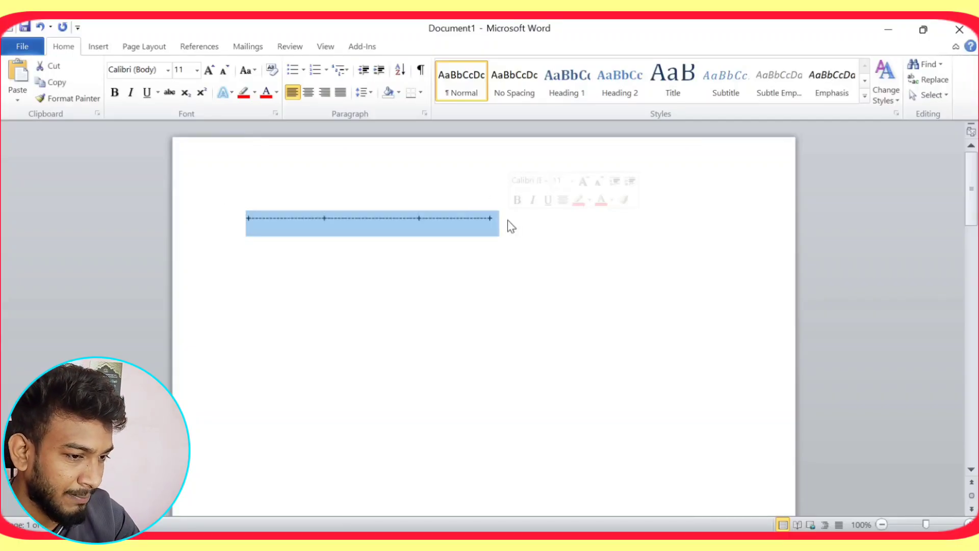
{"action": "left_click", "coordinate": [508, 220]}
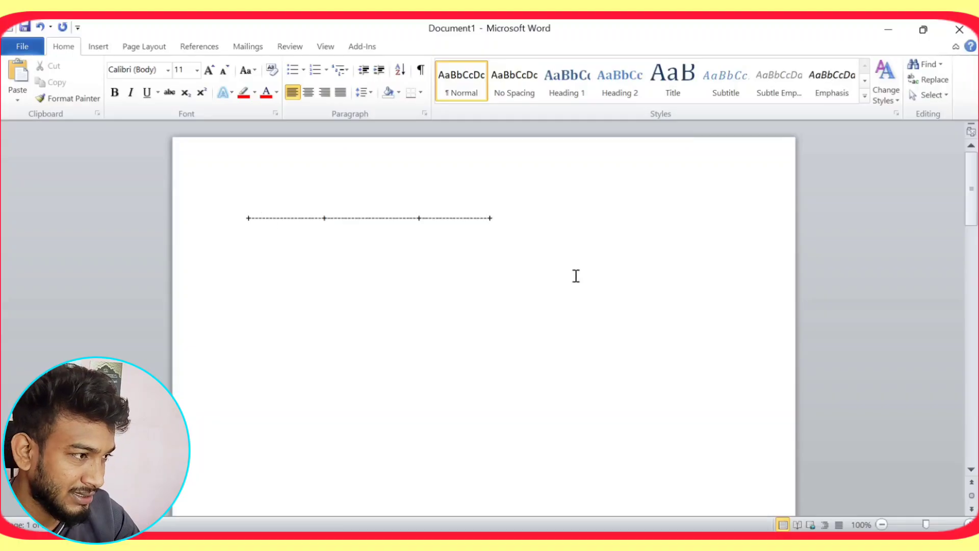
{"action": "key", "text": "Return"}
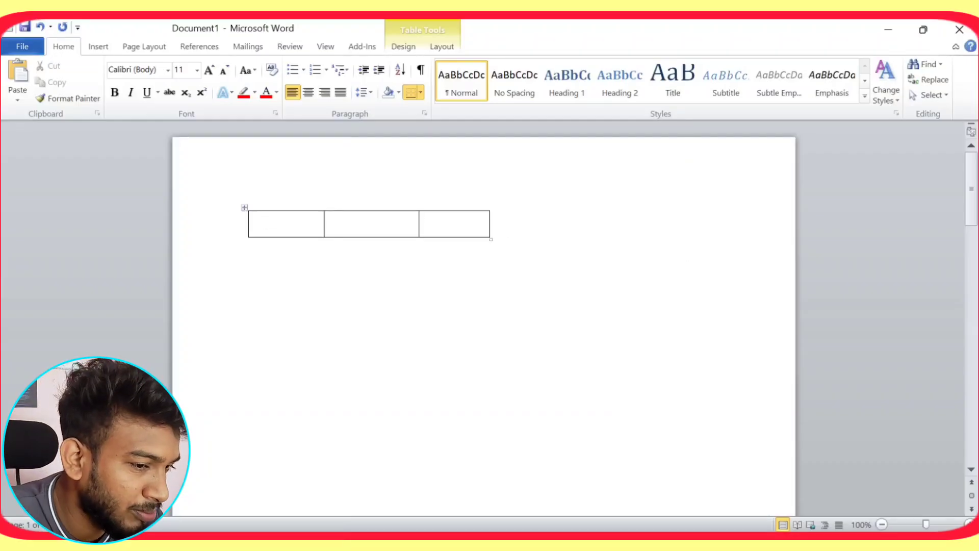
Insert six rows below the existing row of the three-column table
{"action": "left_click_drag", "start_coordinate": [263, 220], "coordinate": [332, 220]}
{"action": "left_click", "coordinate": [433, 225]}
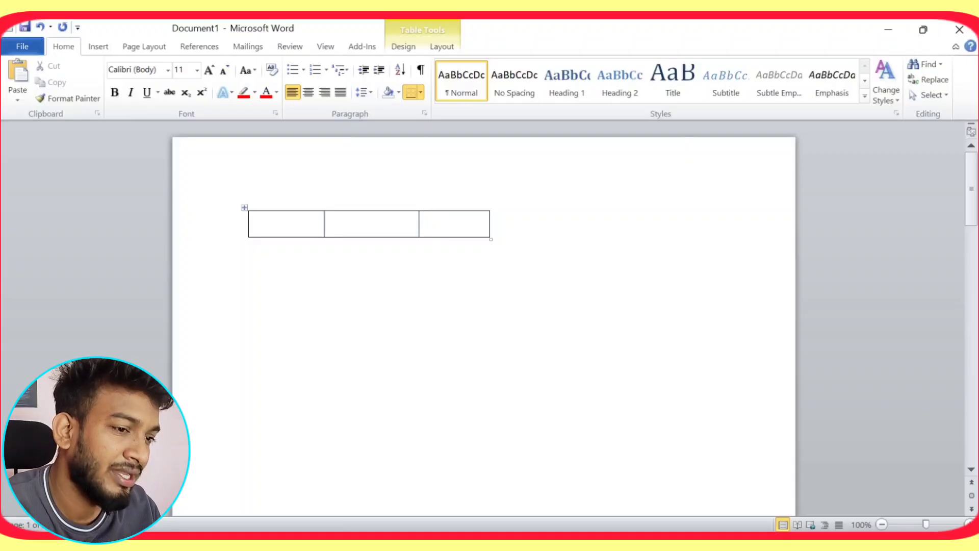
{"action": "left_click", "coordinate": [405, 46]}
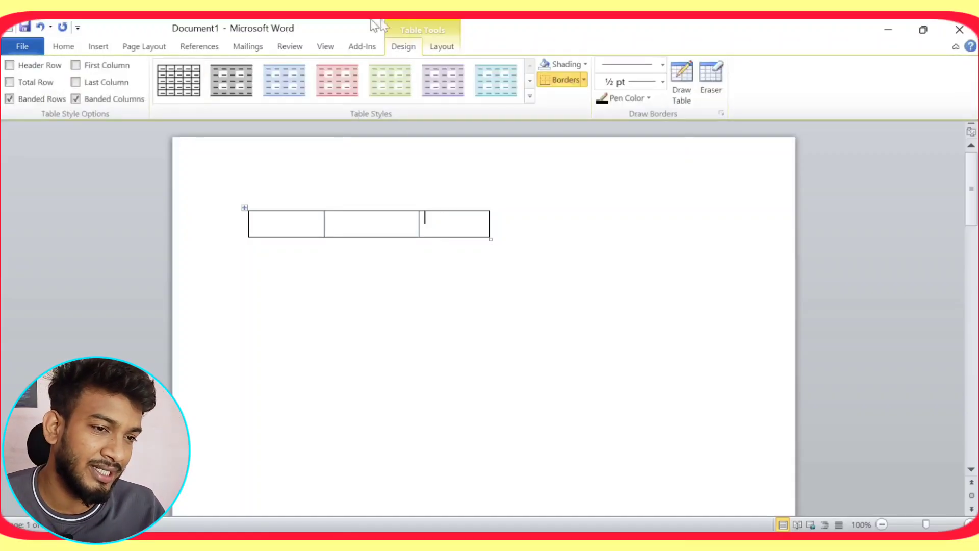
{"action": "left_click", "coordinate": [441, 47]}
{"action": "left_click", "coordinate": [201, 97]}
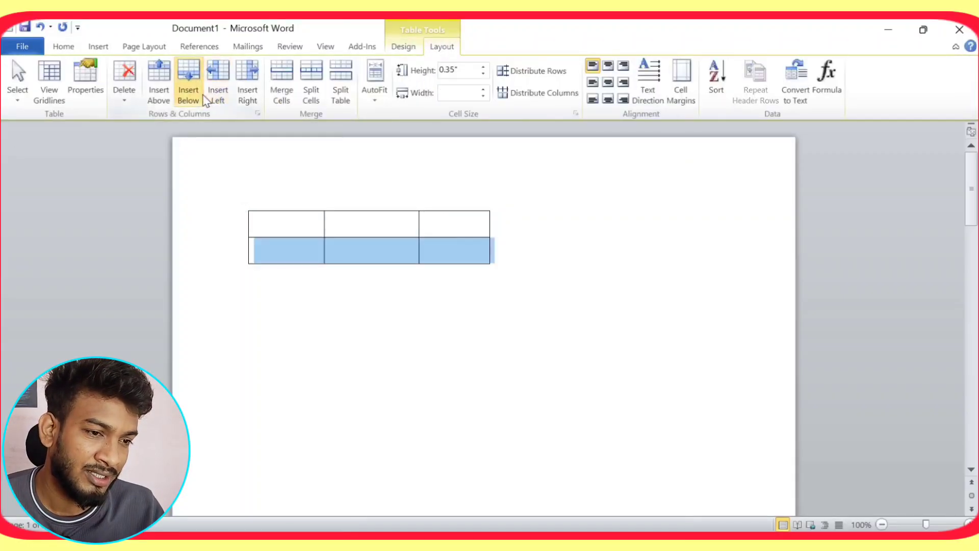
{"action": "left_click", "coordinate": [203, 96]}
{"action": "left_click", "coordinate": [203, 96]}
{"action": "left_click", "coordinate": [203, 95]}
{"action": "left_click", "coordinate": [203, 96]}
{"action": "left_click", "coordinate": [203, 96]}
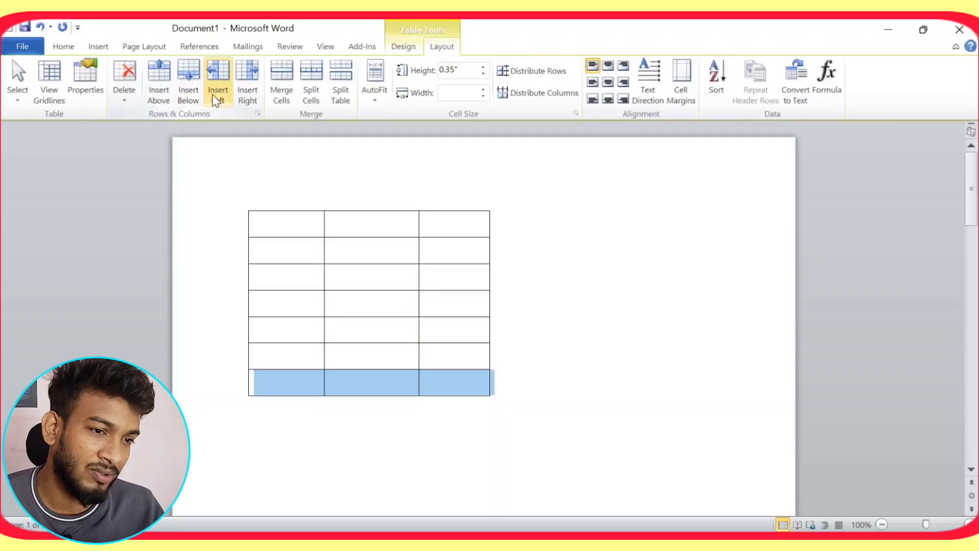
Add nine columns to the right of the table by inserting three columns at a time
{"action": "left_click", "coordinate": [255, 87]}
{"action": "left_click", "coordinate": [254, 87]}
{"action": "left_click", "coordinate": [255, 87]}
{"action": "left_click", "coordinate": [500, 323]}
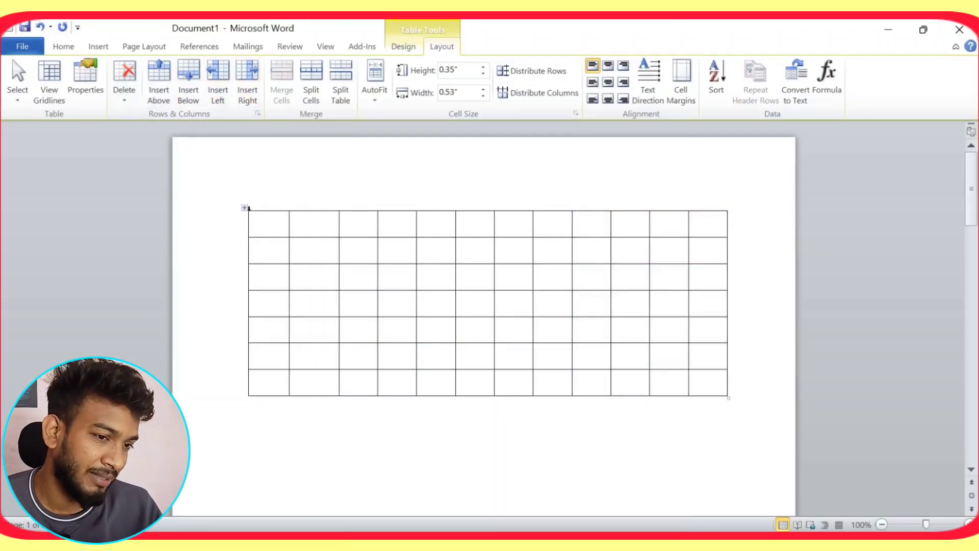
Delete the whole seven-row table from the page and briefly view the size grid for inserting a new table
{"action": "left_click", "coordinate": [245, 208]}
{"action": "key", "text": "BackSpace"}
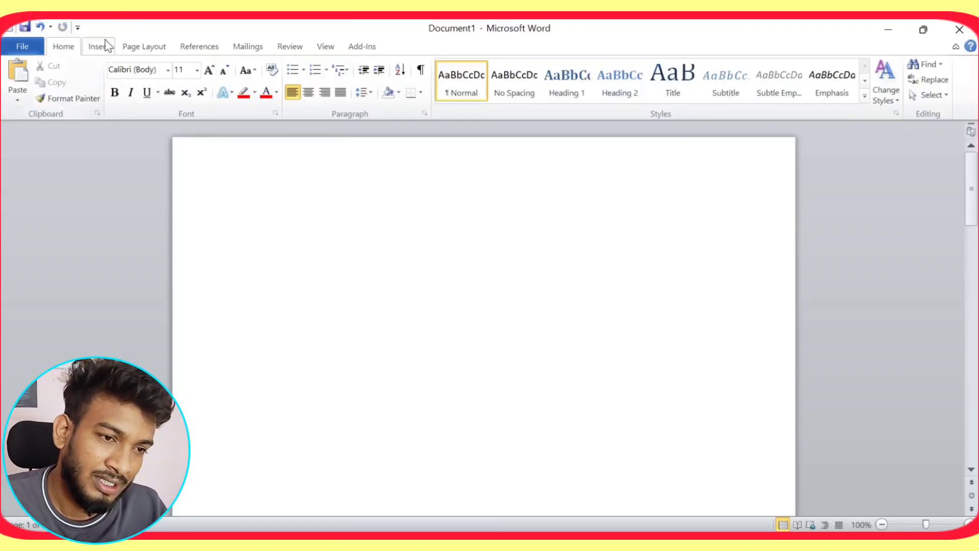
{"action": "left_click", "coordinate": [99, 46]}
{"action": "left_click", "coordinate": [105, 100]}
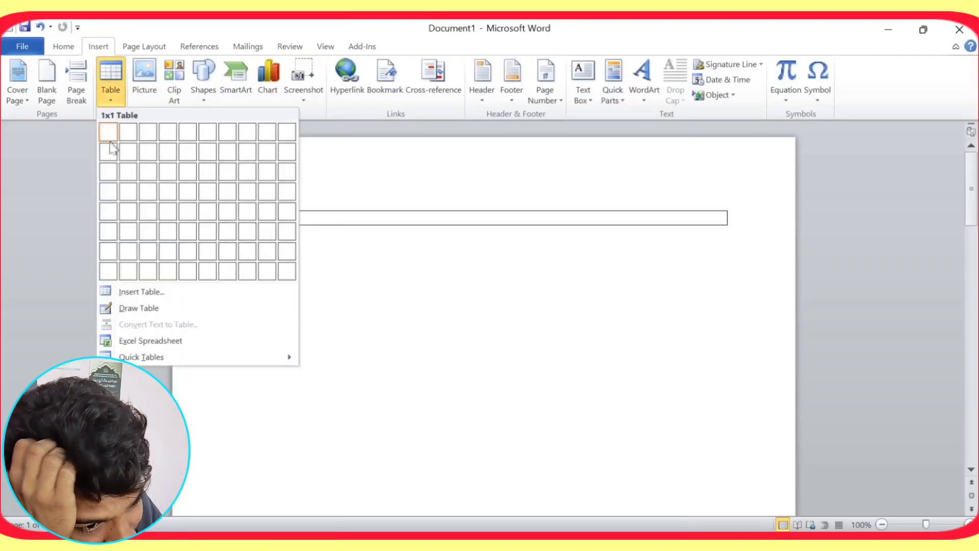
{"action": "left_click", "coordinate": [497, 296]}
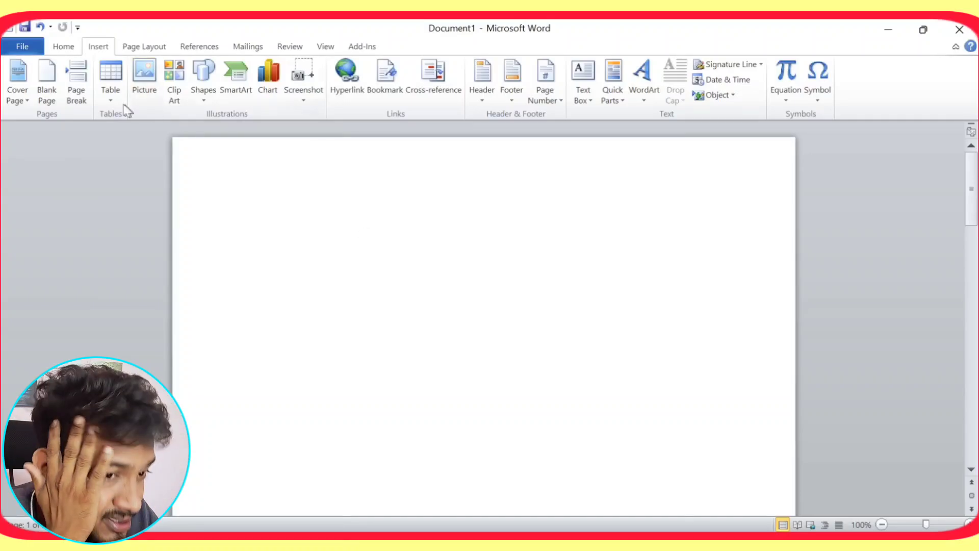
Insert a table with 3 columns and 30 rows by specifying its dimensions, keeping the automatic fixed column width
{"action": "left_click", "coordinate": [112, 92]}
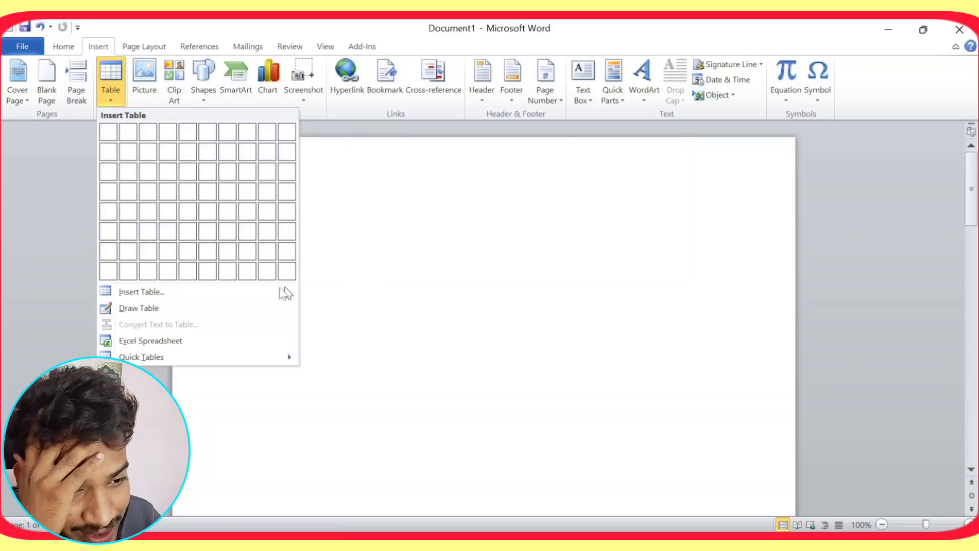
{"action": "left_click", "coordinate": [144, 292]}
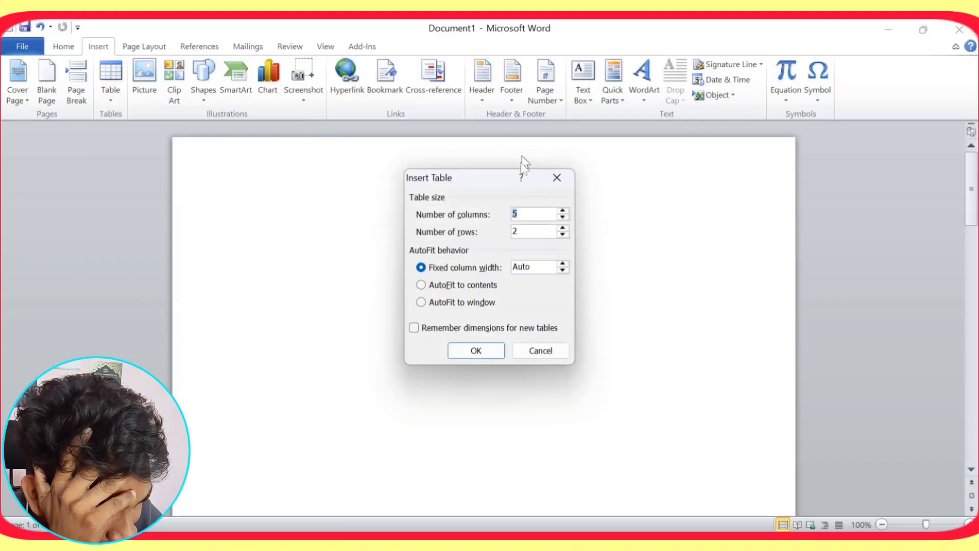
{"action": "mouse_move", "coordinate": [464, 176]}
{"action": "left_mouse_down"}
{"action": "mouse_move", "coordinate": [436, 169]}
{"action": "mouse_move", "coordinate": [461, 171]}
{"action": "left_mouse_up"}
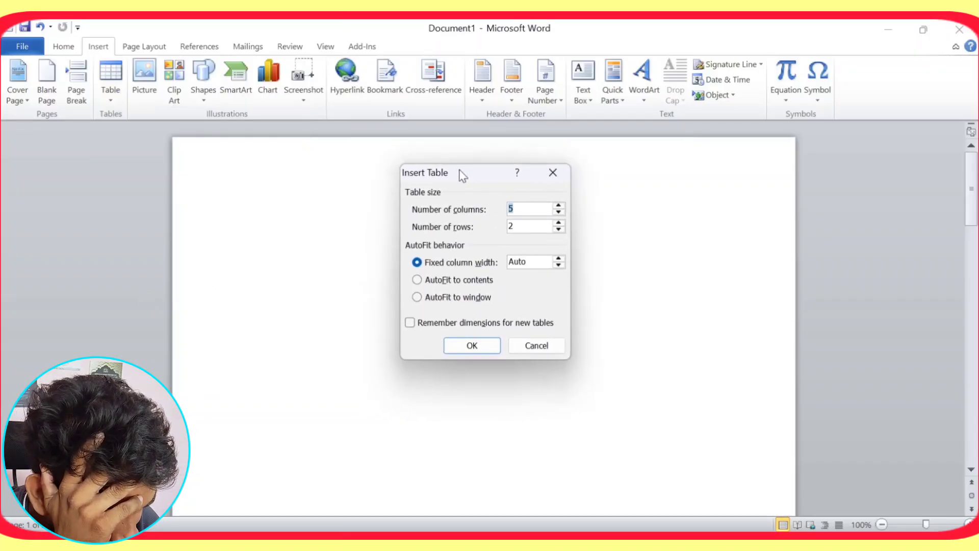
{"action": "left_click", "coordinate": [533, 209]}
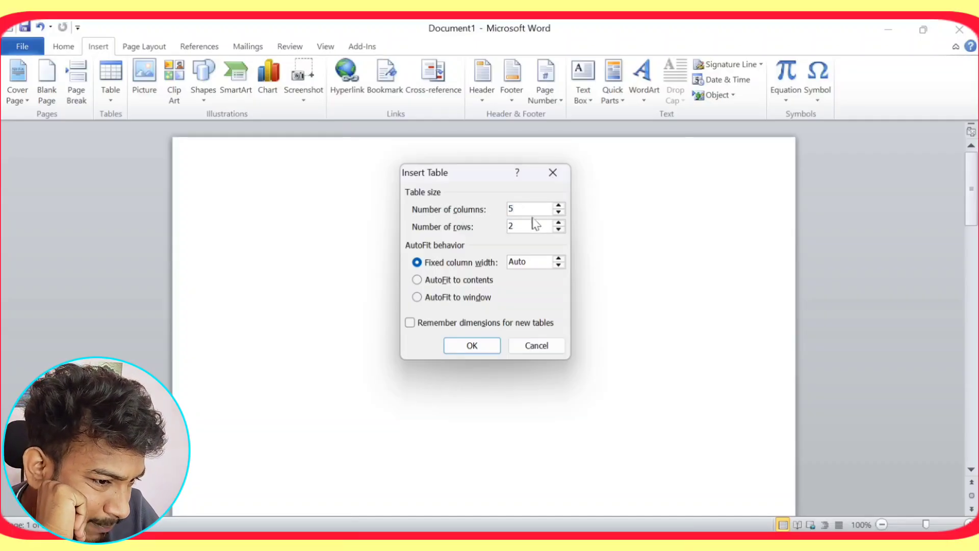
{"action": "key", "text": "BackSpace"}
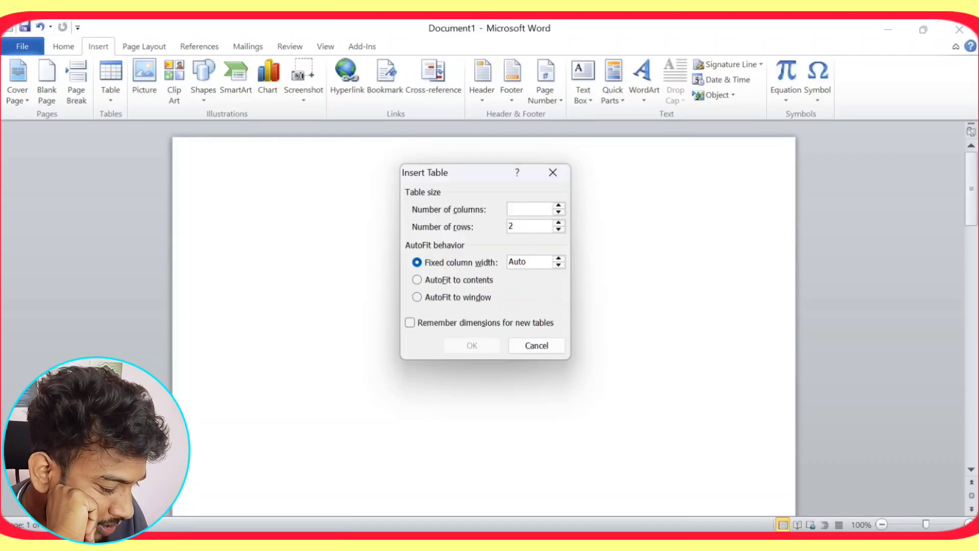
{"action": "type", "text": "3"}
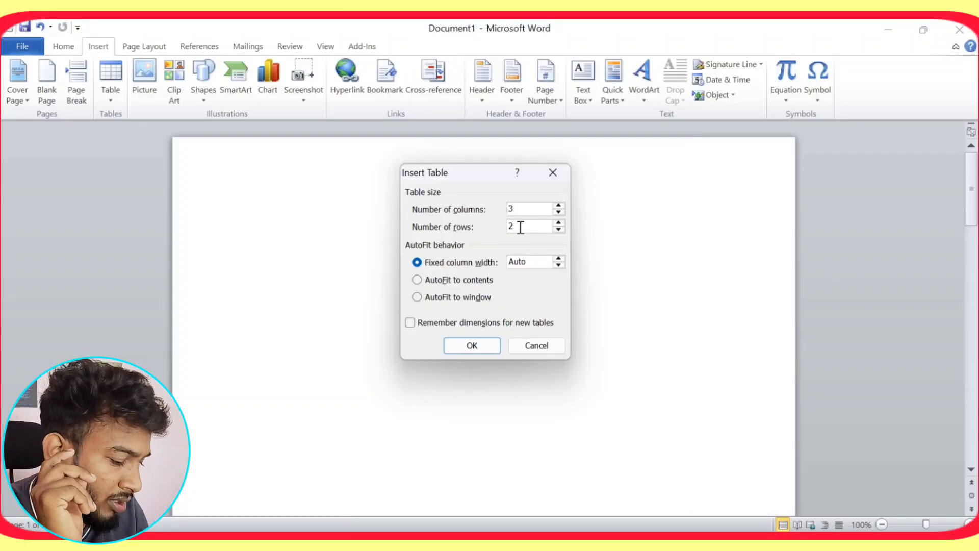
{"action": "key", "text": "BackSpace"}
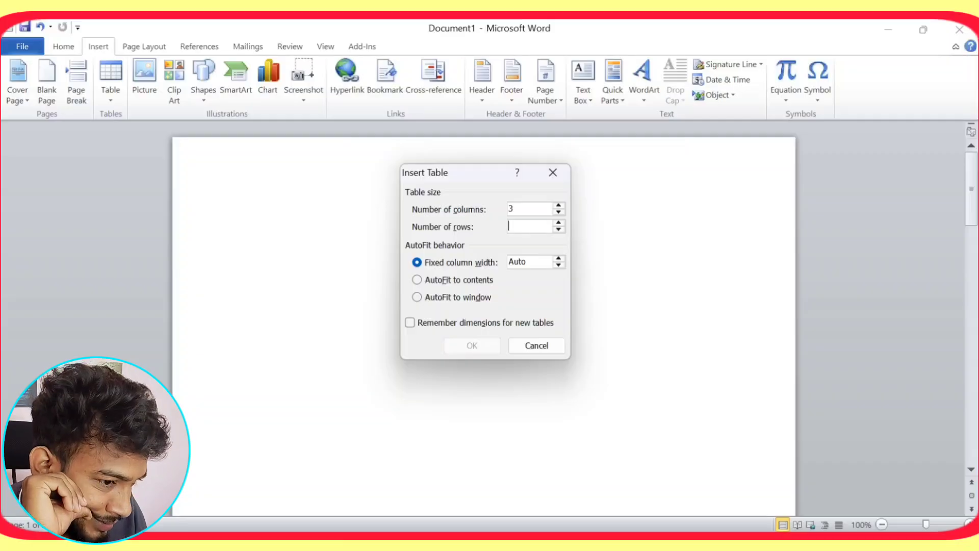
{"action": "type", "text": "30"}
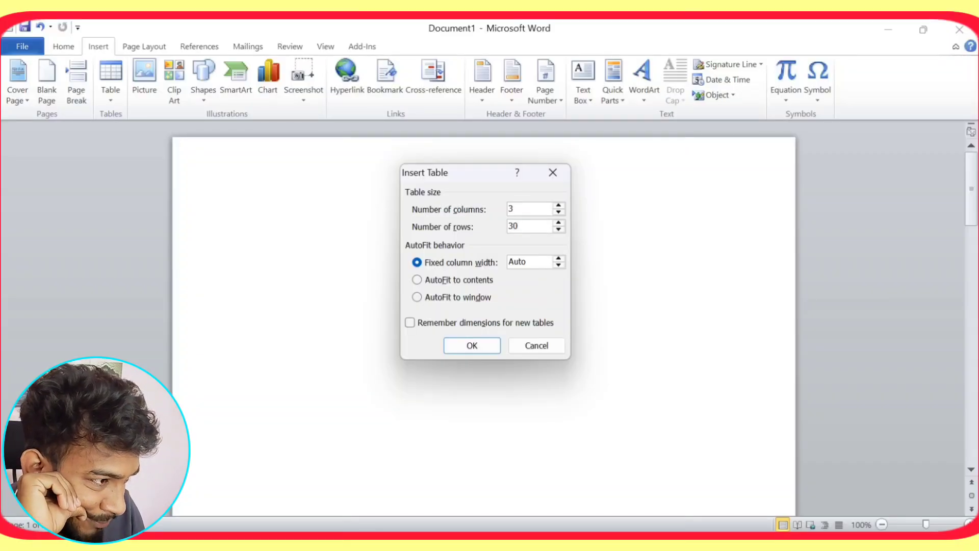
{"action": "key", "text": "Return"}
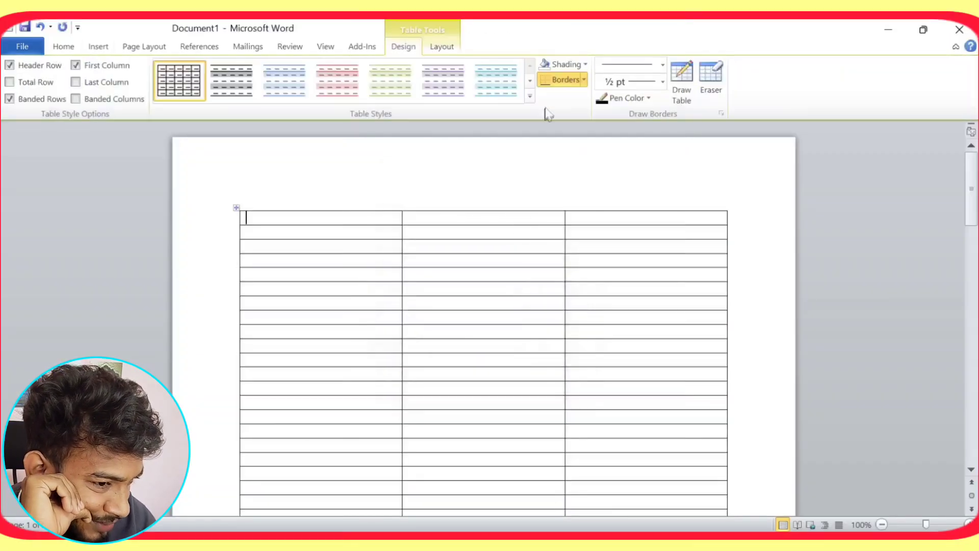
Look over the 30-row table and delete it entirely
{"action": "scroll", "coordinate": [458, 437], "scroll_direction": "down", "scroll_amount": 8}
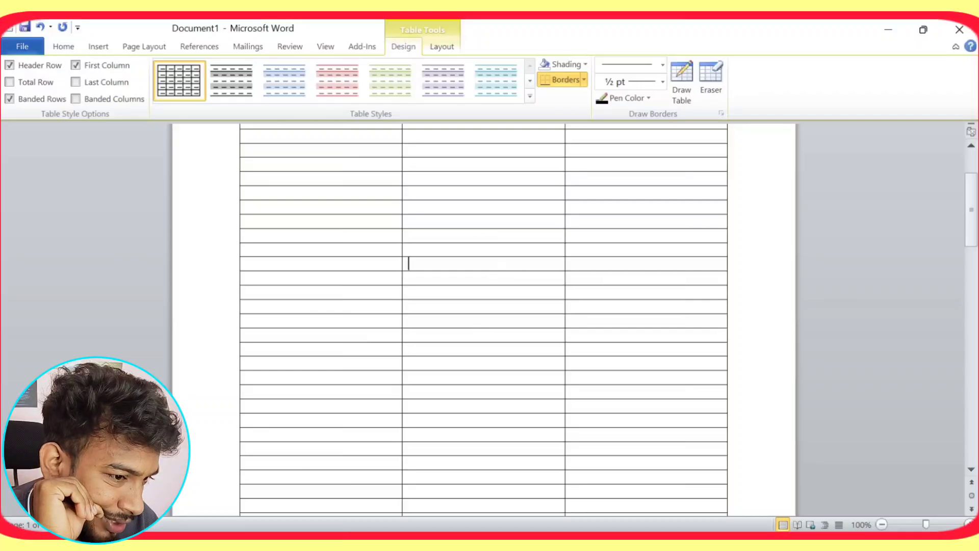
{"action": "scroll", "coordinate": [561, 345], "scroll_direction": "up", "scroll_amount": 6}
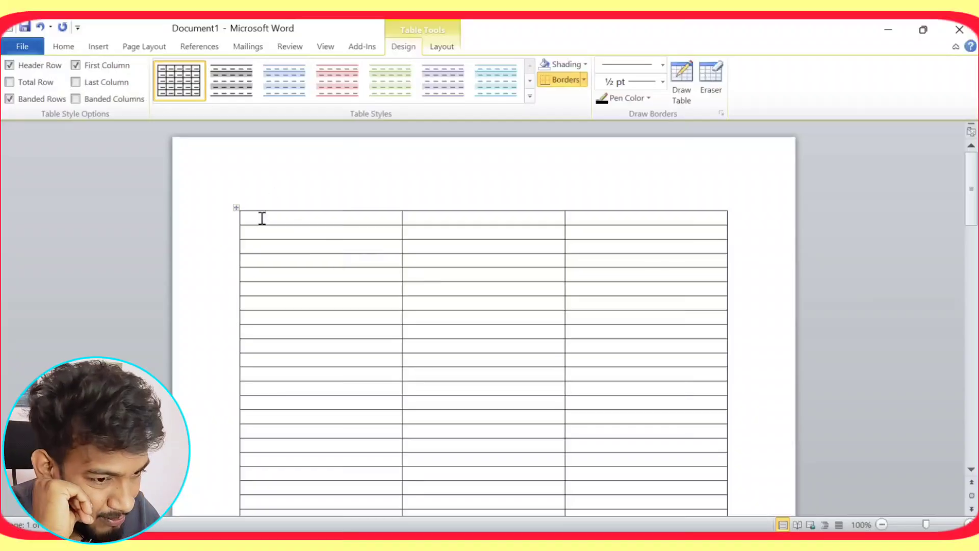
{"action": "left_click", "coordinate": [236, 207]}
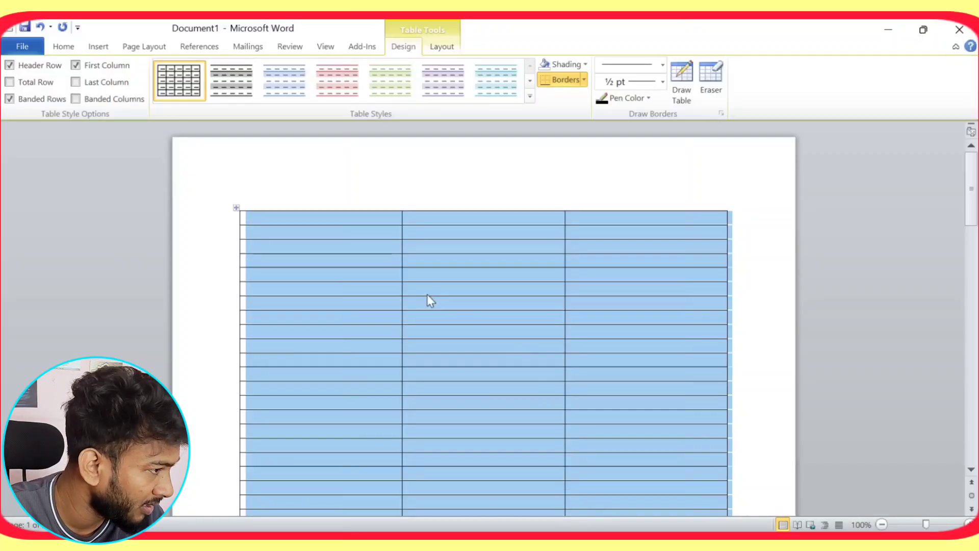
{"action": "key", "text": "BackSpace"}
Draw a one-row table freehand with Draw Table and divide it into columns with vertical lines
{"action": "left_click", "coordinate": [98, 47]}
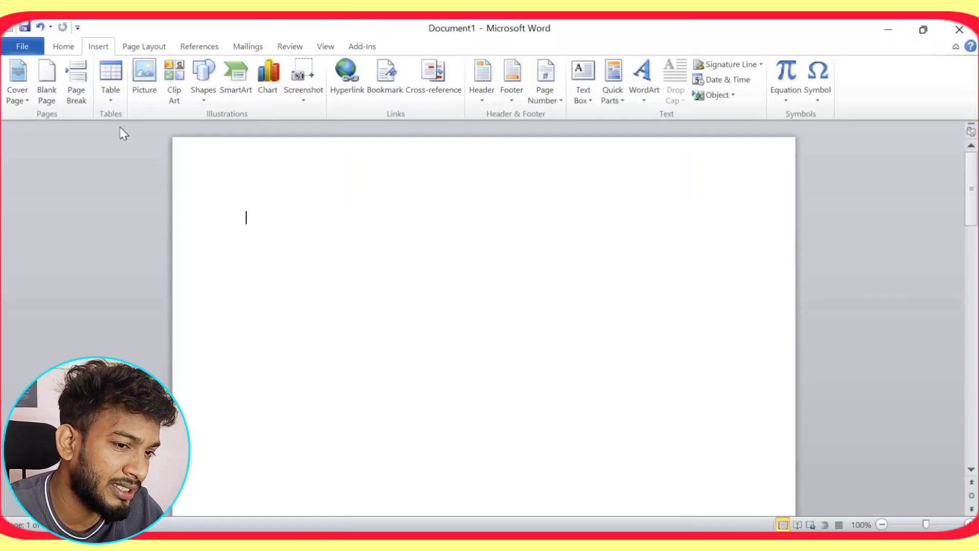
{"action": "left_click", "coordinate": [109, 100]}
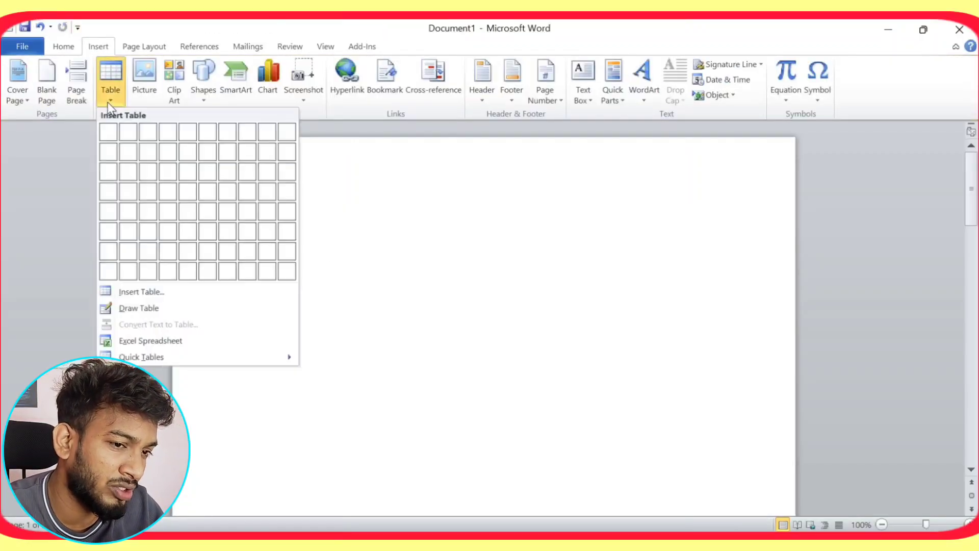
{"action": "left_click", "coordinate": [144, 308]}
{"action": "mouse_move", "coordinate": [325, 219]}
{"action": "left_mouse_down"}
{"action": "mouse_move", "coordinate": [566, 268]}
{"action": "mouse_move", "coordinate": [623, 263]}
{"action": "left_mouse_up"}
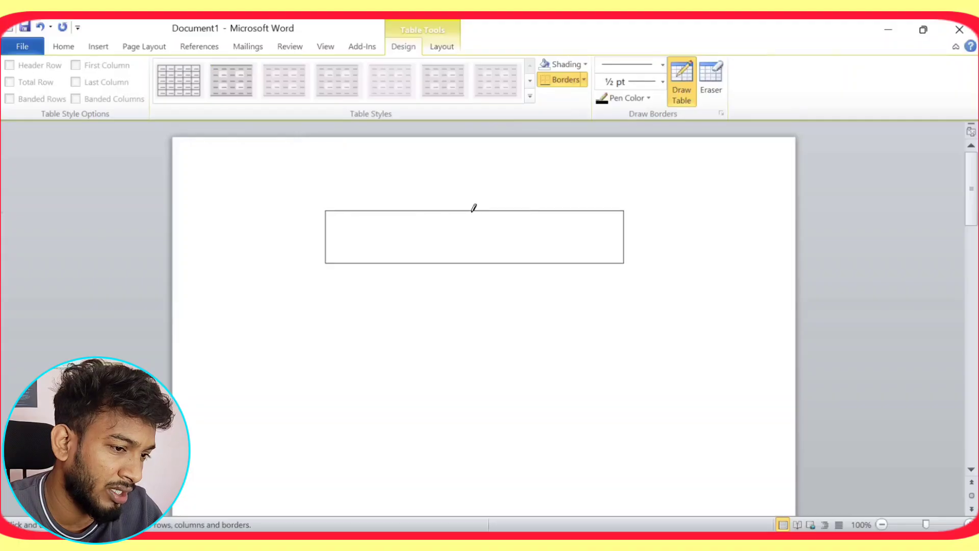
{"action": "left_click_drag", "start_coordinate": [471, 209], "coordinate": [470, 265]}
{"action": "left_click_drag", "start_coordinate": [382, 208], "coordinate": [380, 265]}
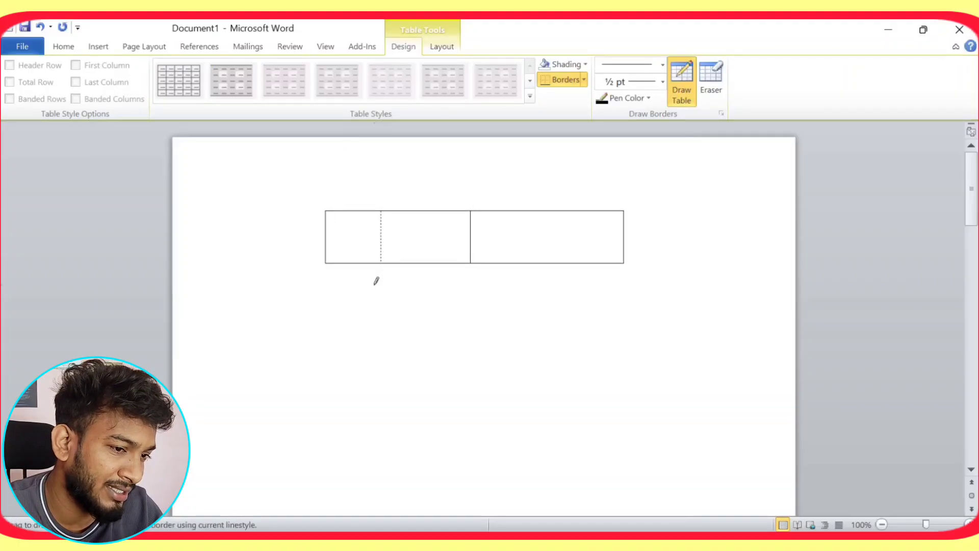
{"action": "left_click_drag", "start_coordinate": [572, 207], "coordinate": [574, 258]}
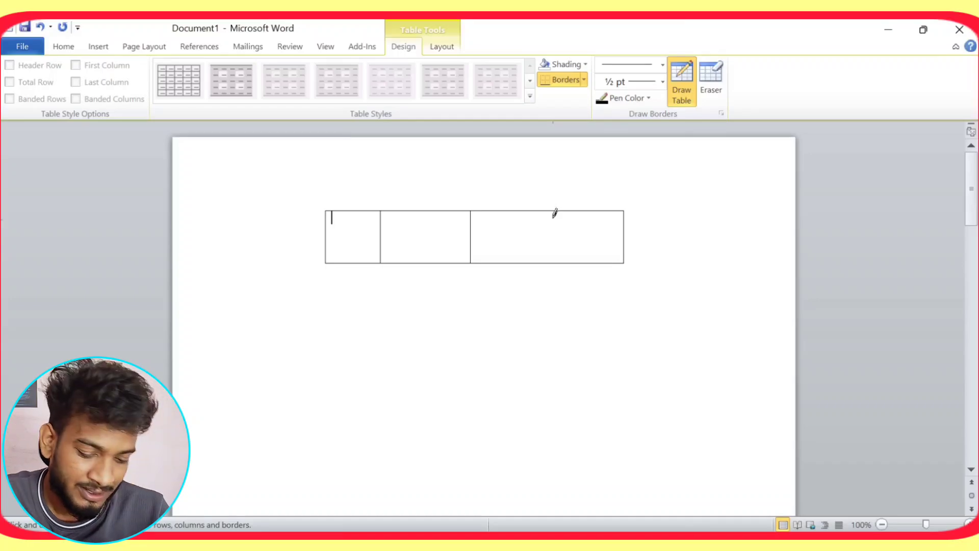
Undo the hand-drawn table and its dividing lines
{"action": "key", "text": "ctrl+z"}
{"action": "key", "text": "ctrl+z"}
{"action": "key", "text": "ctrl+z"}
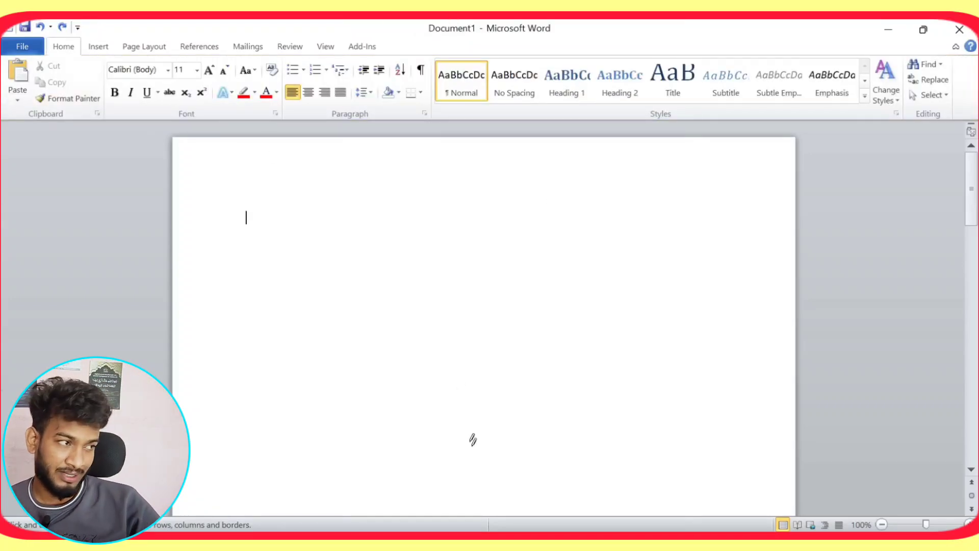
Switch to the image listing the Table lesson topics, check it, and return to Word
{"action": "left_click", "coordinate": [600, 542]}
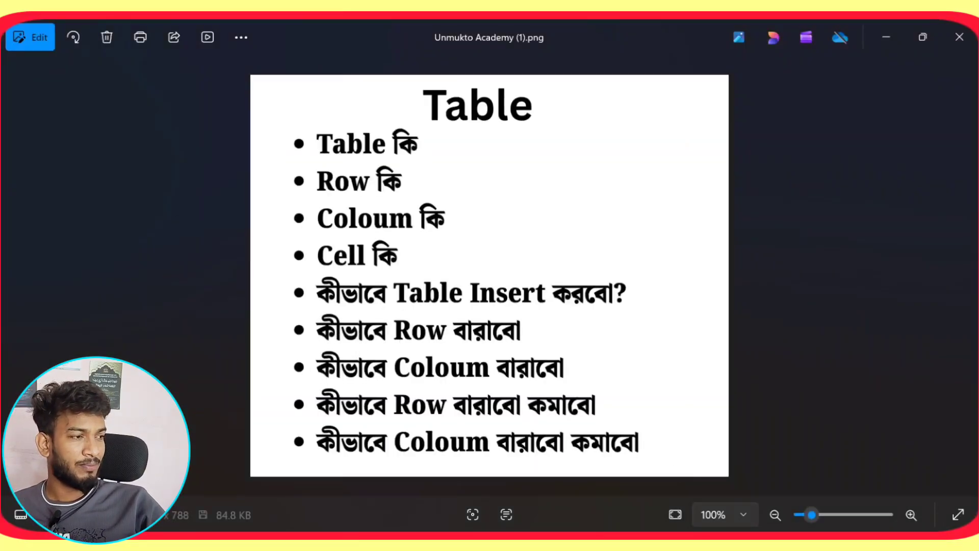
{"action": "key", "text": "alt+Tab"}
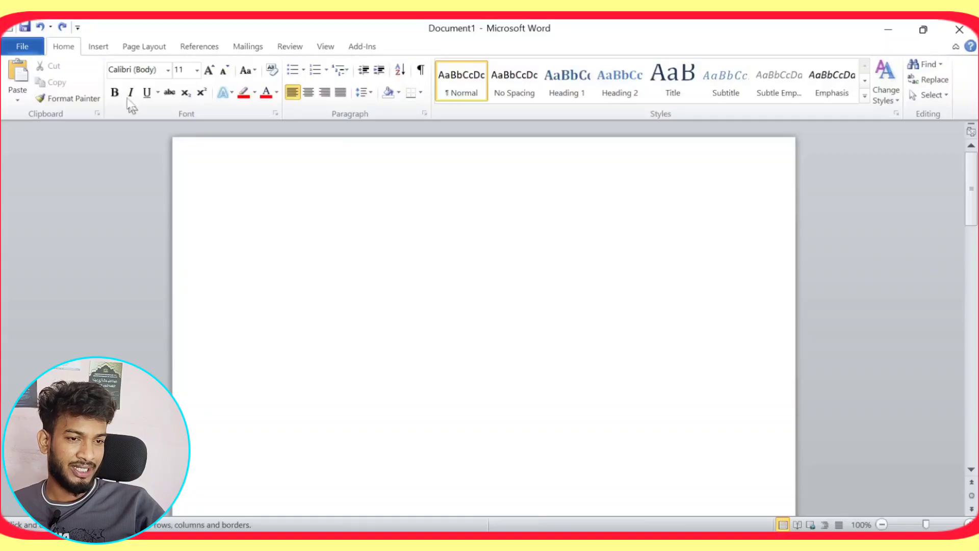
Insert a table of two columns and six rows and resize it to cells about 1.9" wide and 0.48" high
{"action": "left_click", "coordinate": [97, 46]}
{"action": "left_click", "coordinate": [121, 92]}
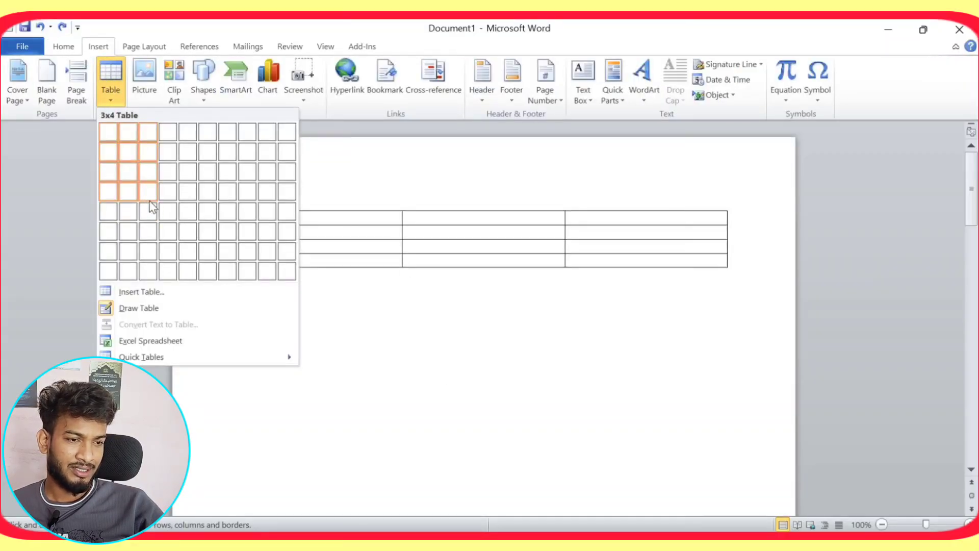
{"action": "left_click", "coordinate": [134, 230]}
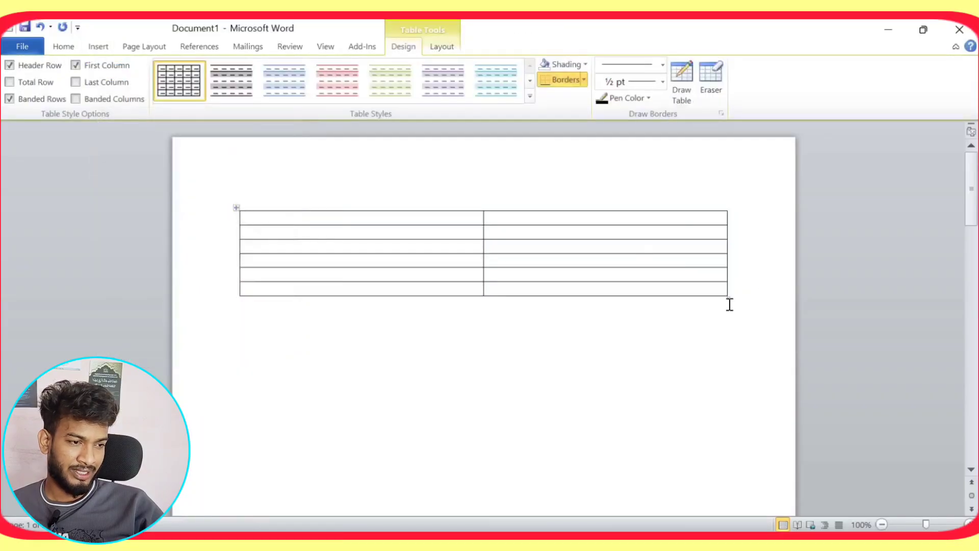
{"action": "left_click_drag", "start_coordinate": [728, 298], "coordinate": [518, 432]}
{"action": "scroll", "coordinate": [575, 308], "scroll_direction": "down", "scroll_amount": 1}
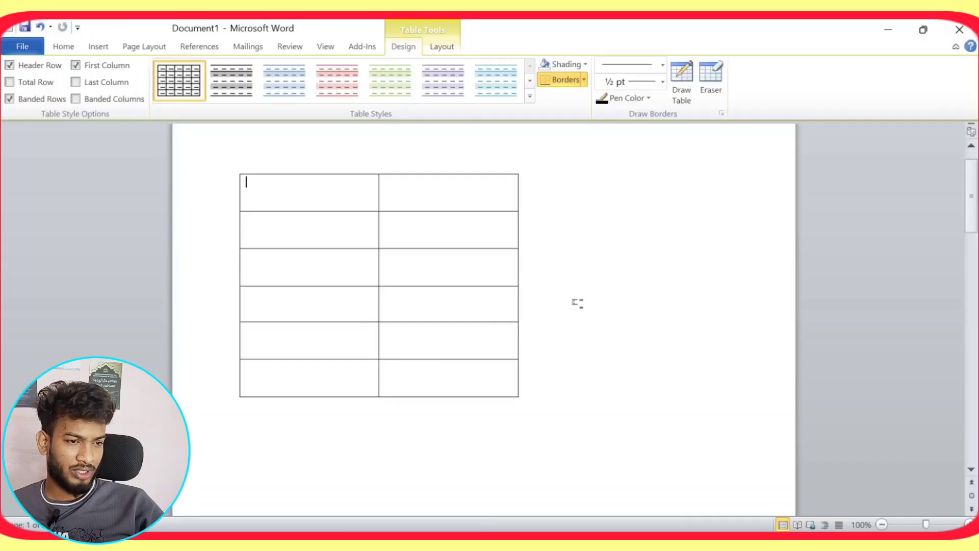
Point out the rows by placing the cursor in successive cells of the table
{"action": "left_click", "coordinate": [289, 238]}
{"action": "left_click", "coordinate": [295, 269]}
{"action": "left_click", "coordinate": [311, 309]}
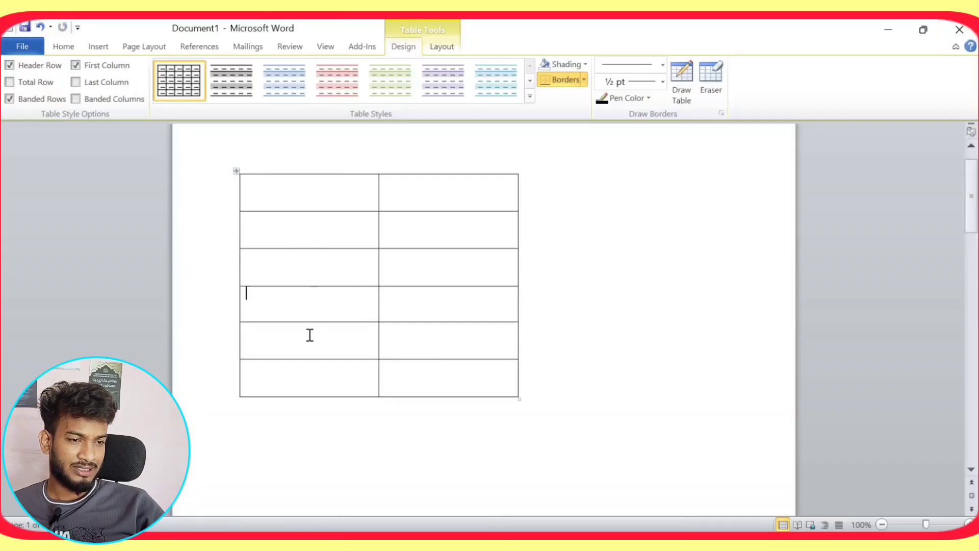
{"action": "left_click", "coordinate": [309, 335]}
{"action": "left_click", "coordinate": [310, 374]}
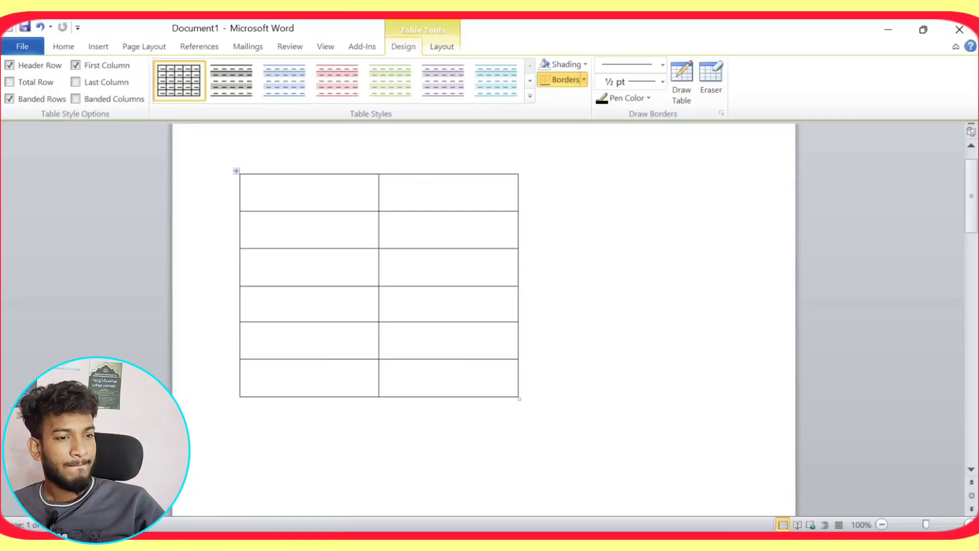
{"action": "key", "text": "shift+Tab"}
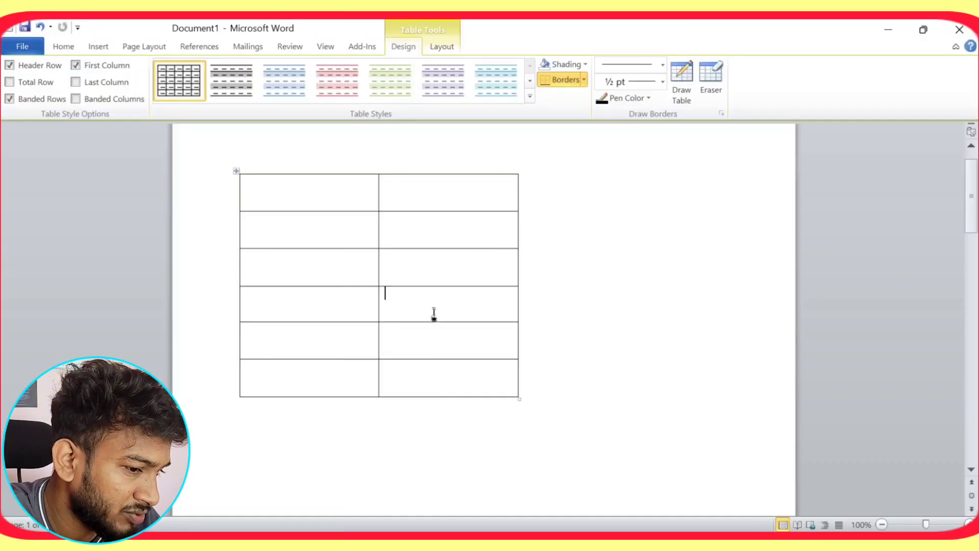
Compare the Table Tools Design and Layout commands, checking their availability with the cursor inside and outside the table
{"action": "left_click", "coordinate": [442, 47]}
{"action": "left_click", "coordinate": [404, 46]}
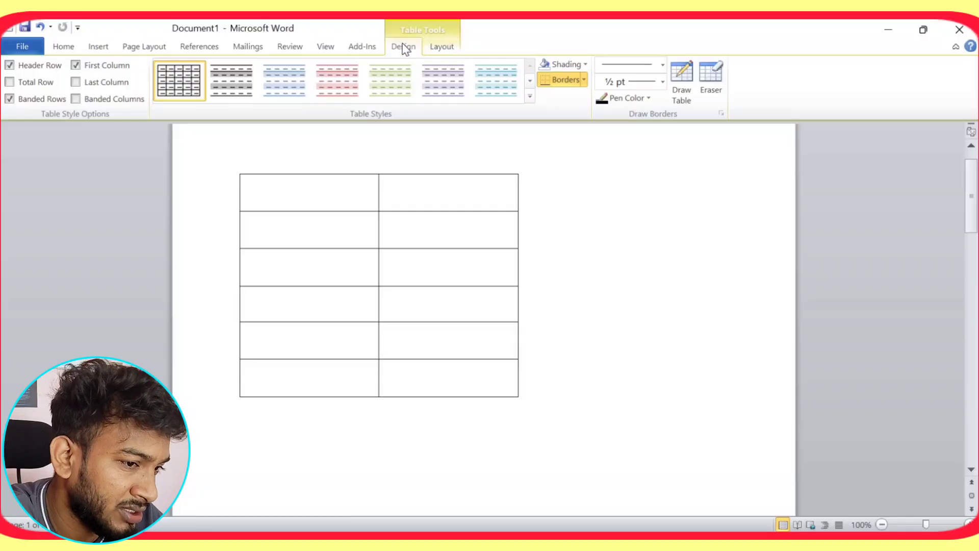
{"action": "left_click", "coordinate": [441, 47]}
{"action": "left_click", "coordinate": [426, 463]}
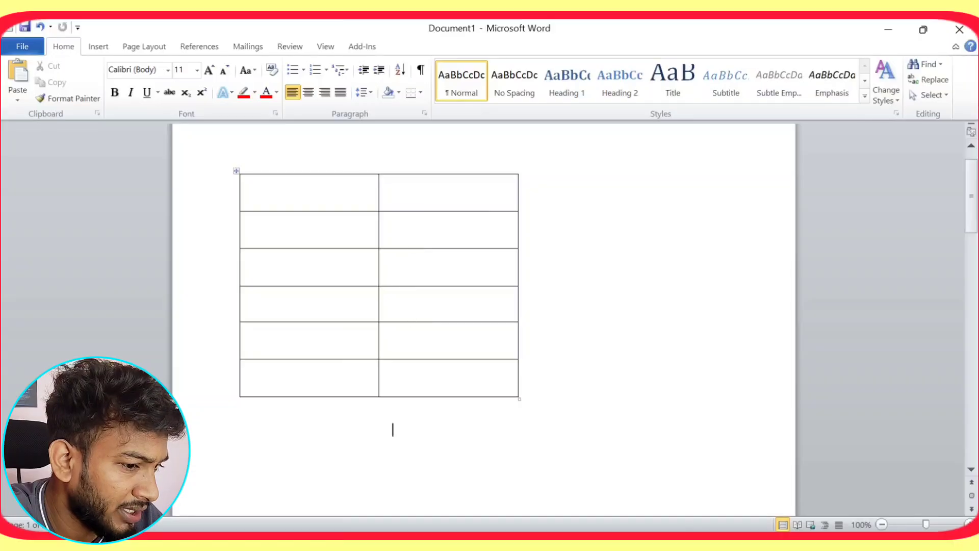
{"action": "left_click", "coordinate": [386, 292]}
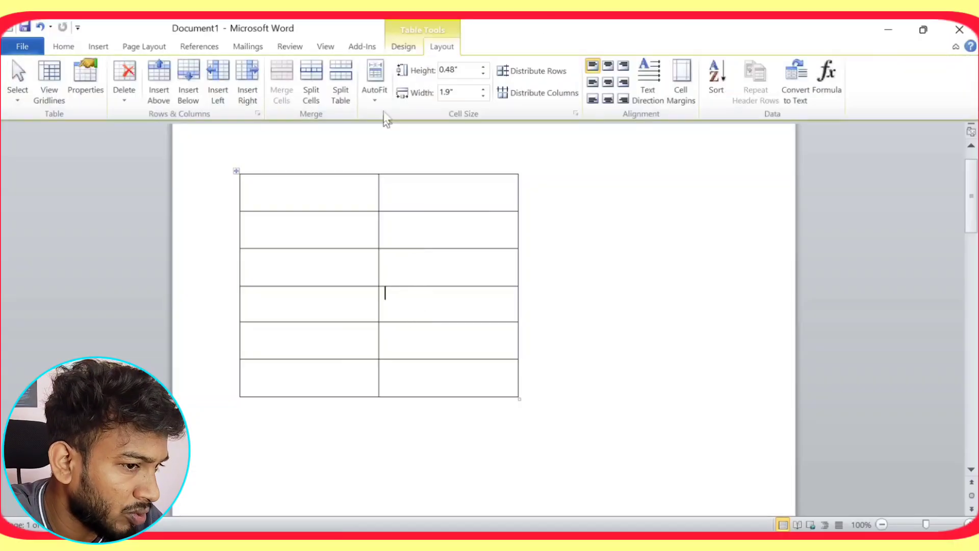
{"action": "left_click", "coordinate": [402, 49]}
{"action": "left_click", "coordinate": [449, 47]}
{"action": "left_click", "coordinate": [403, 47]}
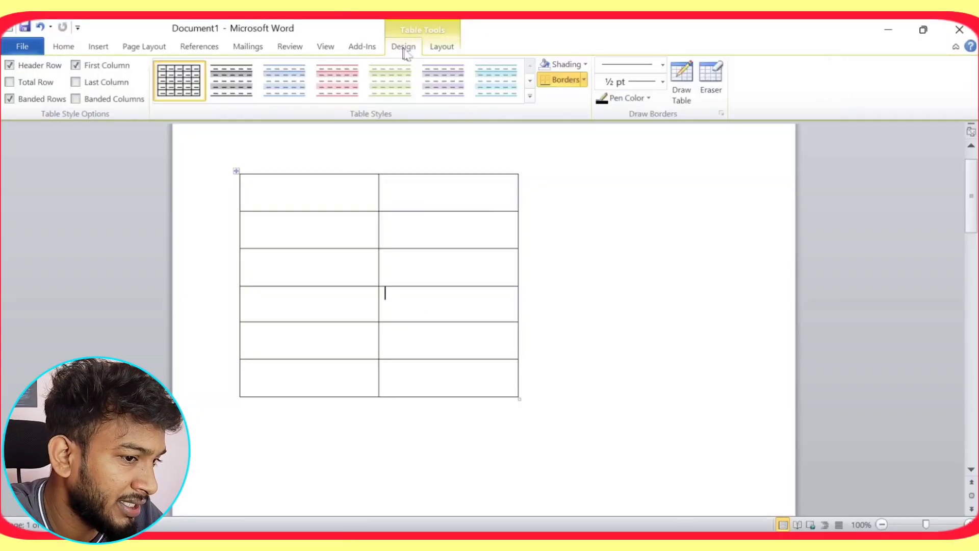
{"action": "left_click", "coordinate": [441, 50]}
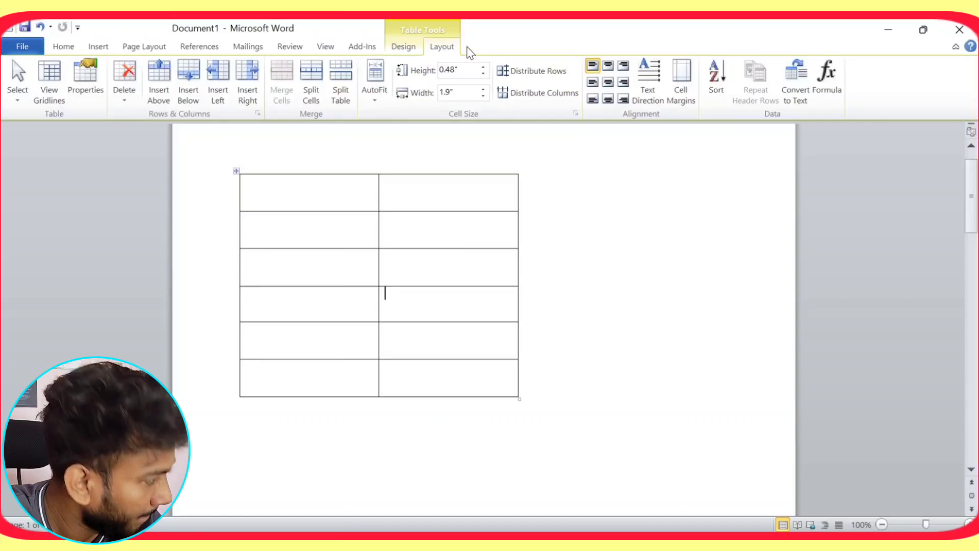
{"action": "left_click", "coordinate": [412, 51]}
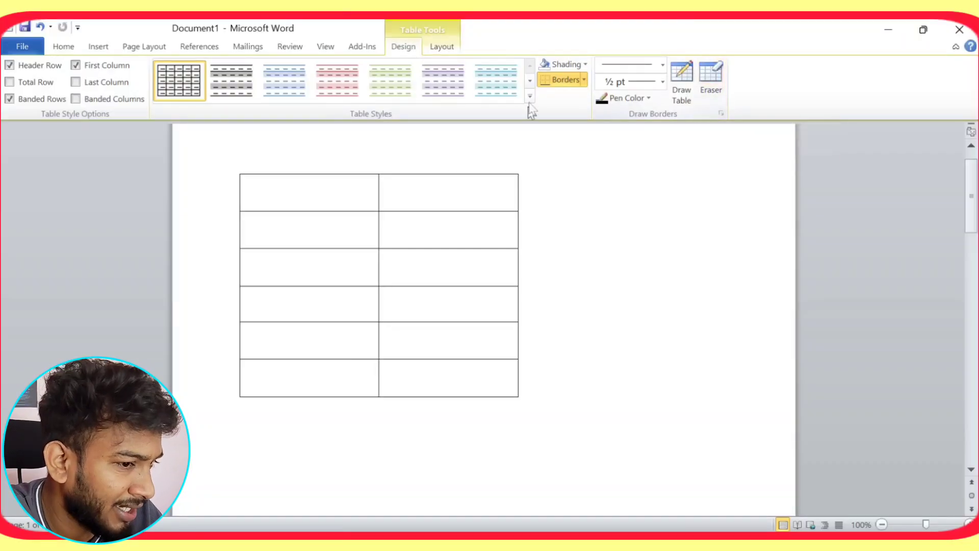
Insert a row above the table's fourth row and another row below the fifth row
{"action": "left_click", "coordinate": [454, 51]}
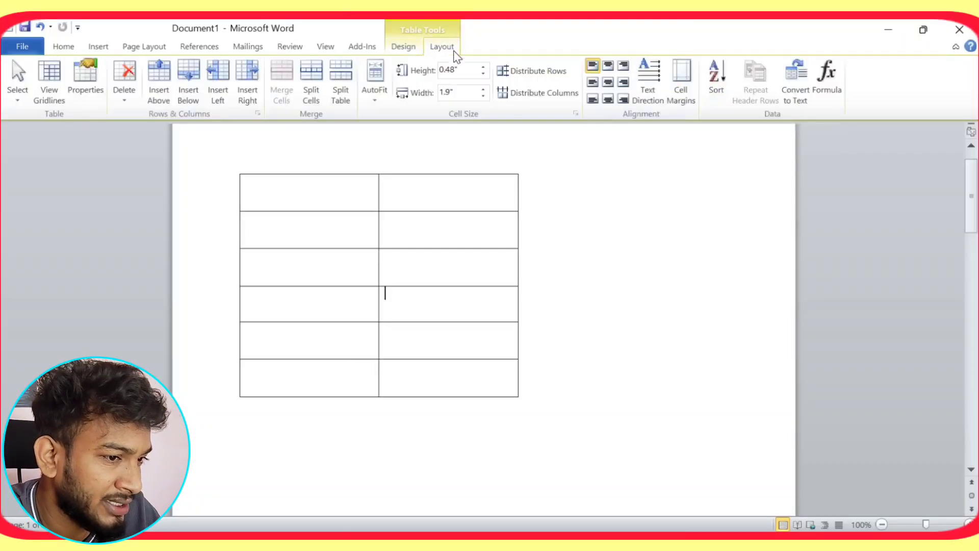
{"action": "left_click", "coordinate": [163, 74]}
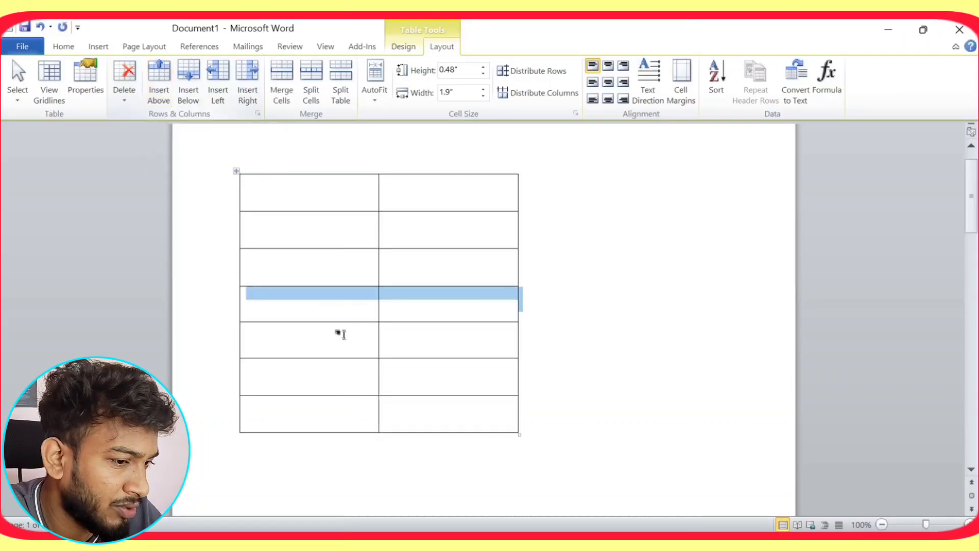
{"action": "left_click", "coordinate": [402, 298]}
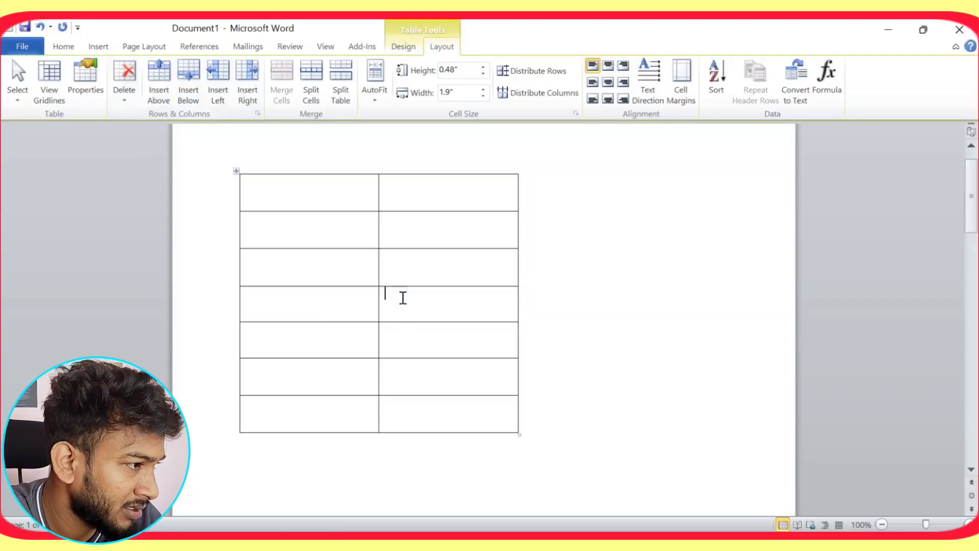
{"action": "left_click", "coordinate": [407, 327]}
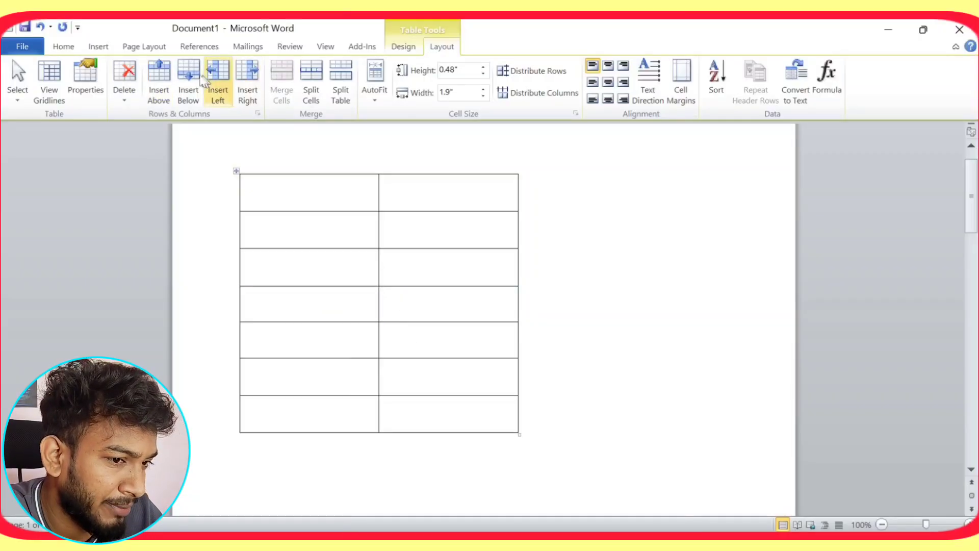
{"action": "left_click", "coordinate": [188, 94]}
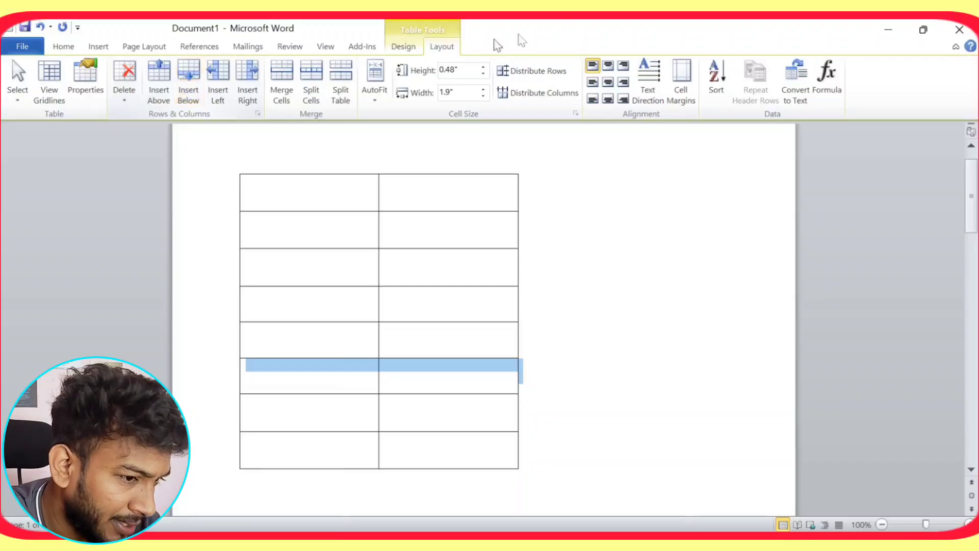
Insert a column to the right of the second column and another to the left of that new column
{"action": "left_click", "coordinate": [385, 181]}
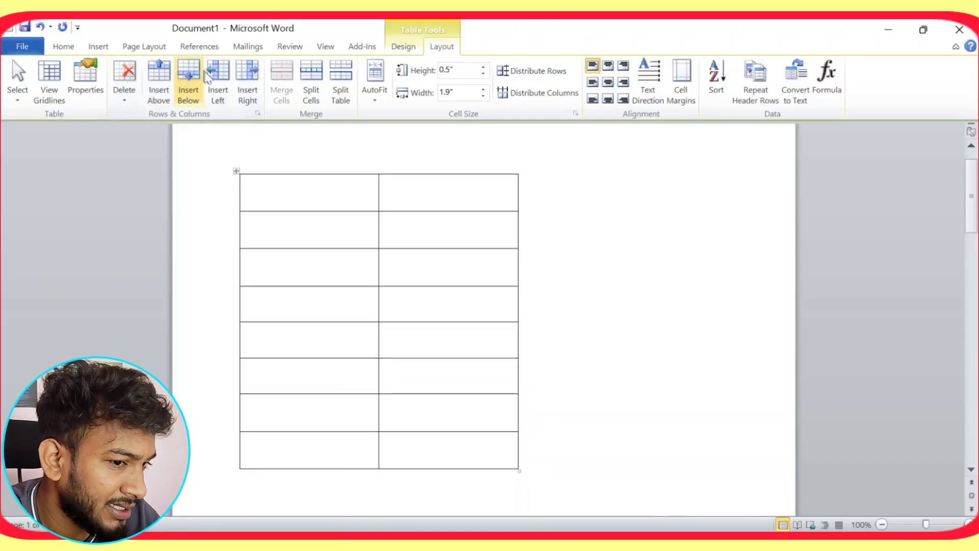
{"action": "left_click", "coordinate": [248, 86]}
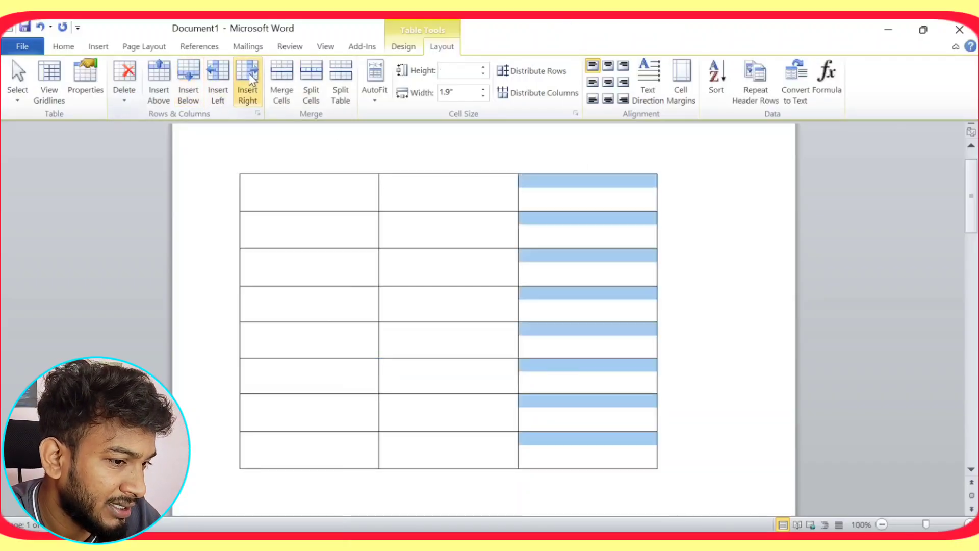
{"action": "left_click", "coordinate": [221, 82]}
Point out the table's columns by selecting cells down the fourth, second and third columns in turn, and clear the selection
{"action": "left_click", "coordinate": [611, 255]}
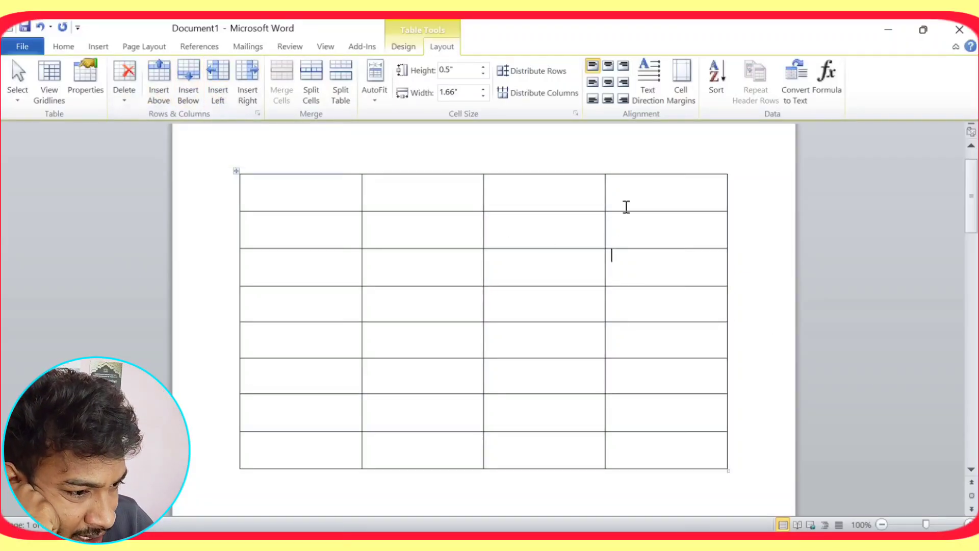
{"action": "left_click_drag", "start_coordinate": [625, 208], "coordinate": [673, 454]}
{"action": "left_click_drag", "start_coordinate": [378, 205], "coordinate": [406, 416]}
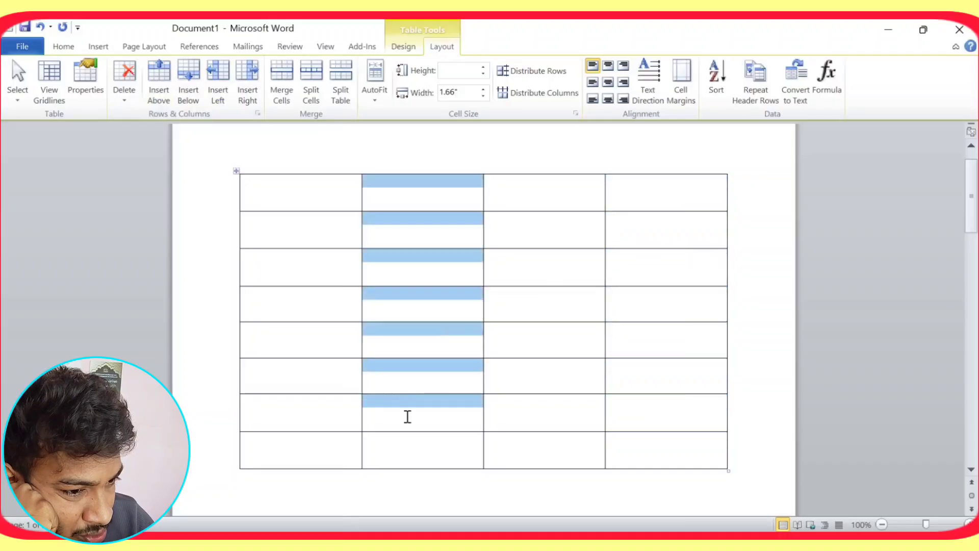
{"action": "left_click_drag", "start_coordinate": [528, 235], "coordinate": [556, 419]}
{"action": "left_click", "coordinate": [610, 254]}
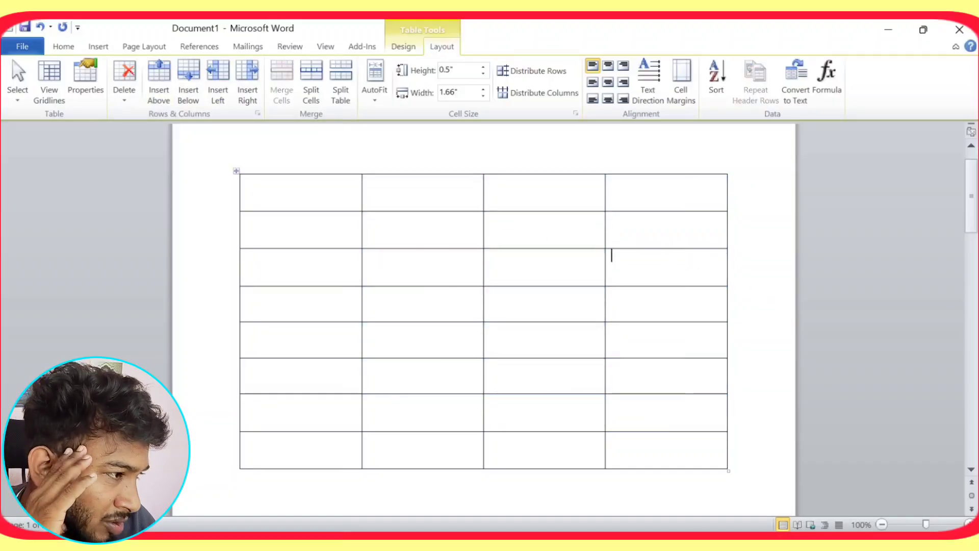
{"action": "left_click_drag", "start_coordinate": [651, 203], "coordinate": [669, 408]}
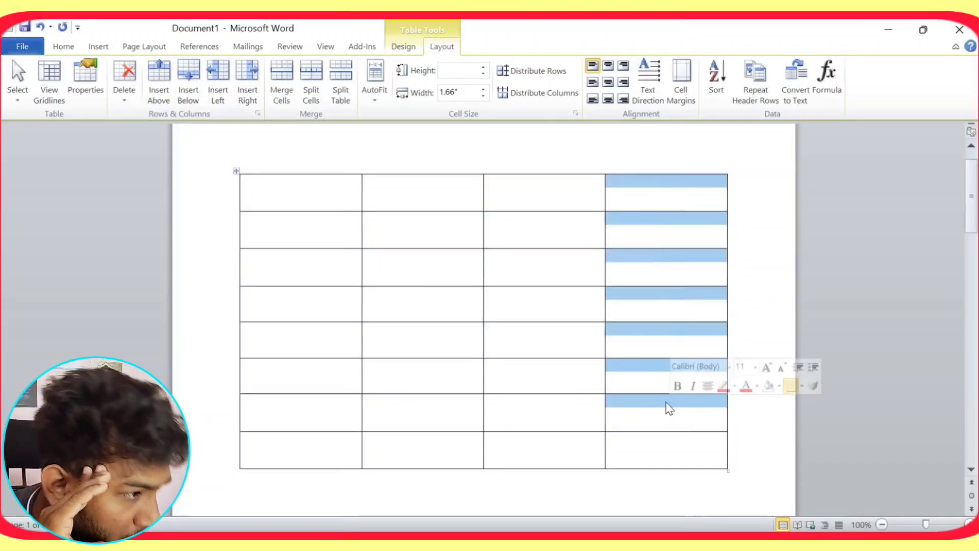
{"action": "left_click", "coordinate": [669, 408]}
{"action": "left_click_drag", "start_coordinate": [676, 259], "coordinate": [675, 477]}
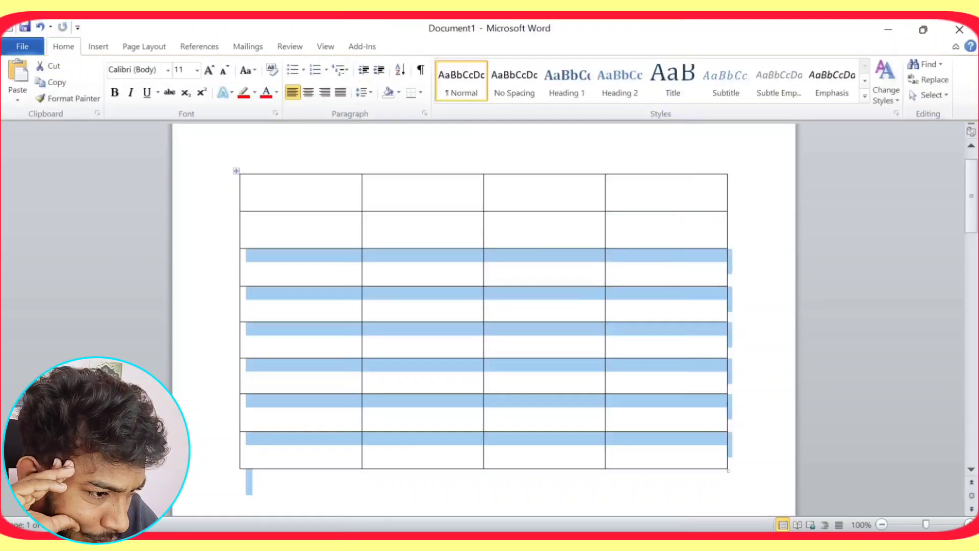
{"action": "left_click", "coordinate": [680, 195]}
{"action": "left_click", "coordinate": [592, 65]}
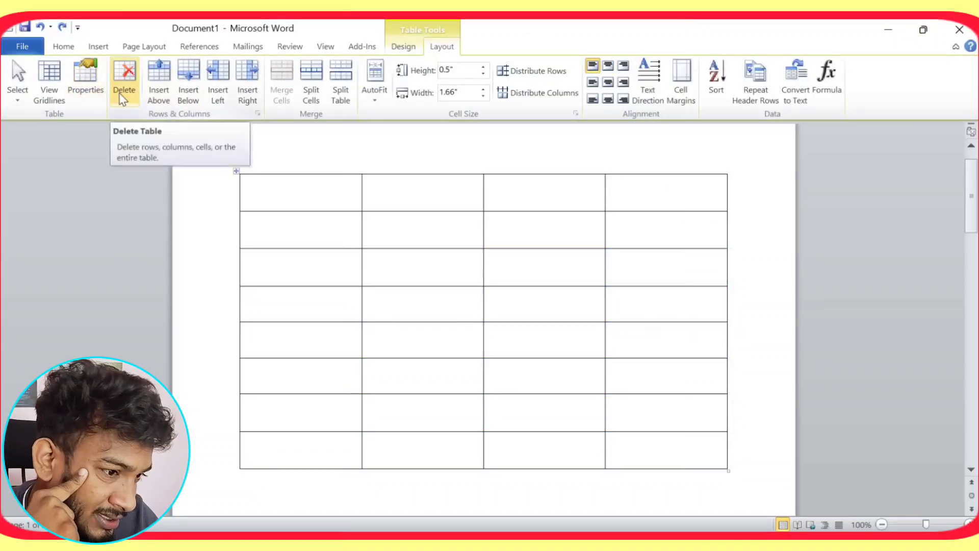
Delete the table's fourth column using the Delete Columns option
{"action": "left_click", "coordinate": [707, 260]}
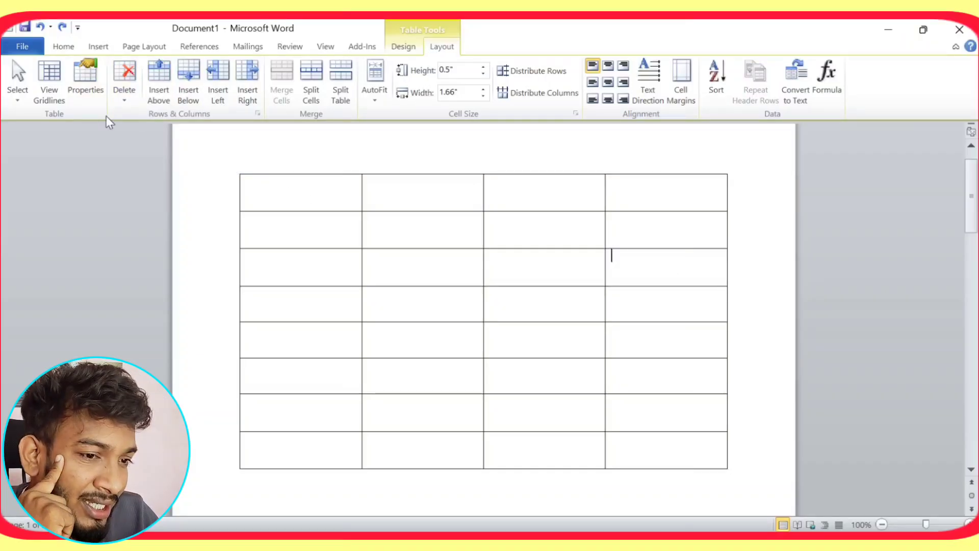
{"action": "left_click", "coordinate": [123, 98]}
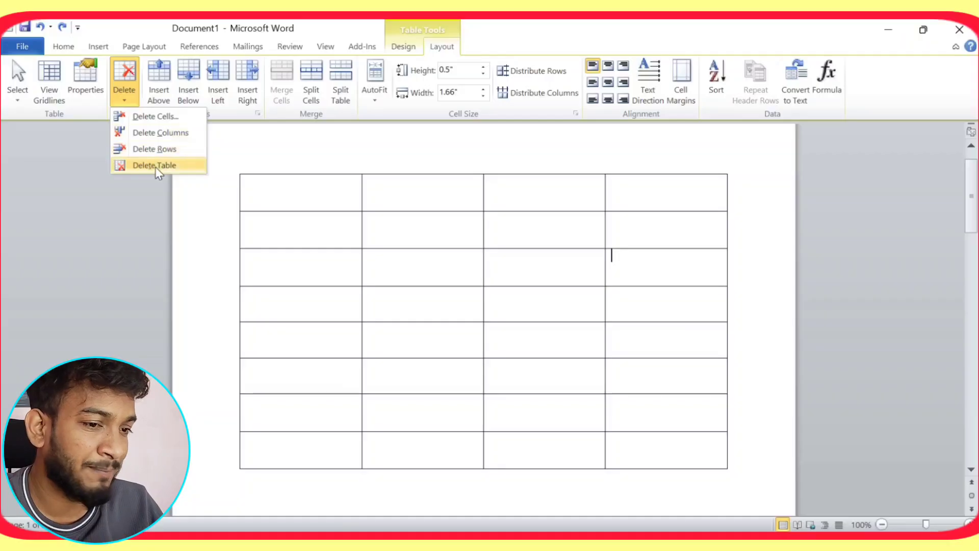
{"action": "left_click", "coordinate": [158, 134]}
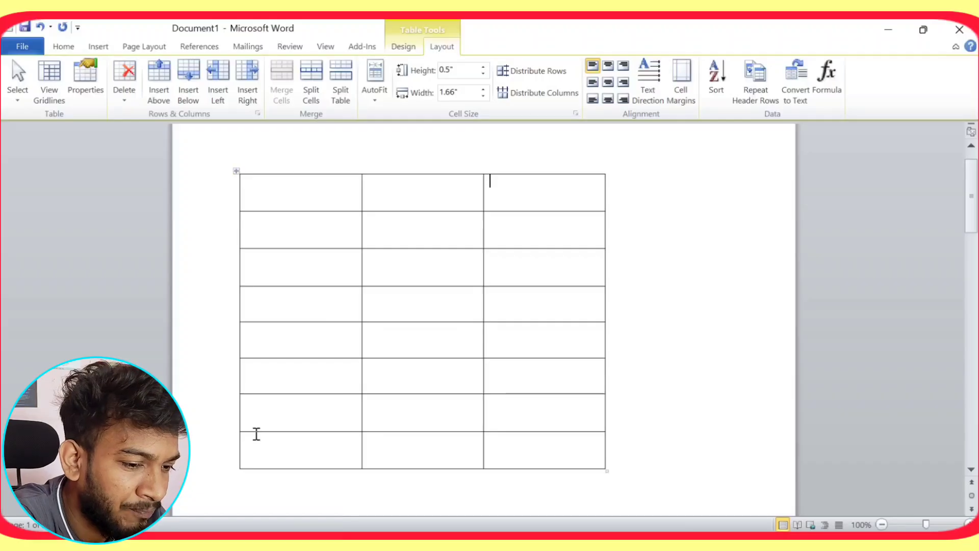
Erase the borders between the last two rows and several inner row borders in the third and second columns with the Eraser
{"action": "left_click", "coordinate": [284, 434]}
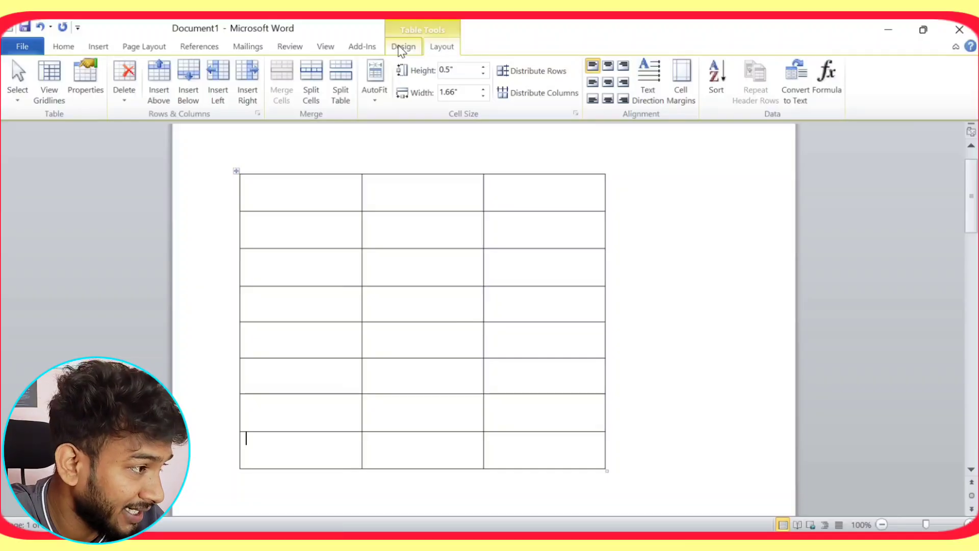
{"action": "left_click", "coordinate": [400, 46]}
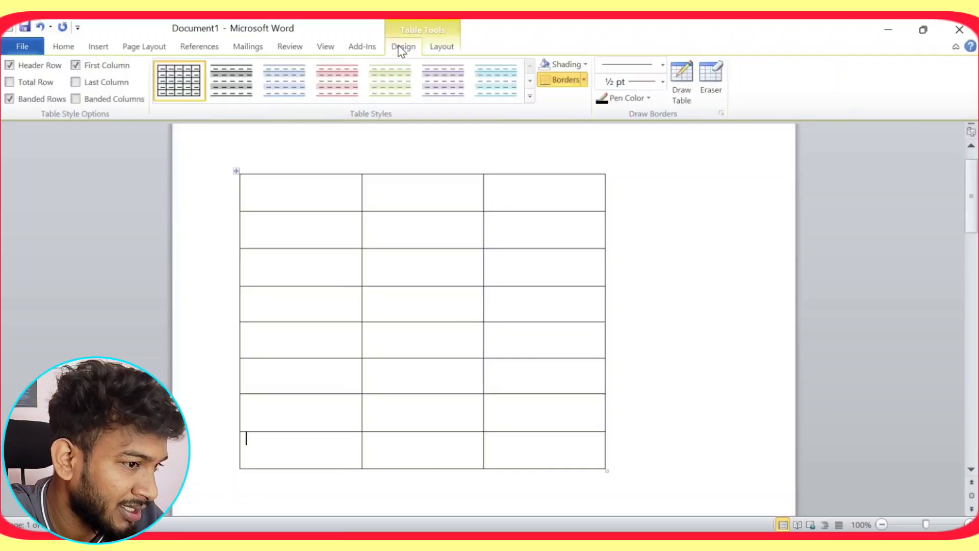
{"action": "left_click", "coordinate": [712, 92]}
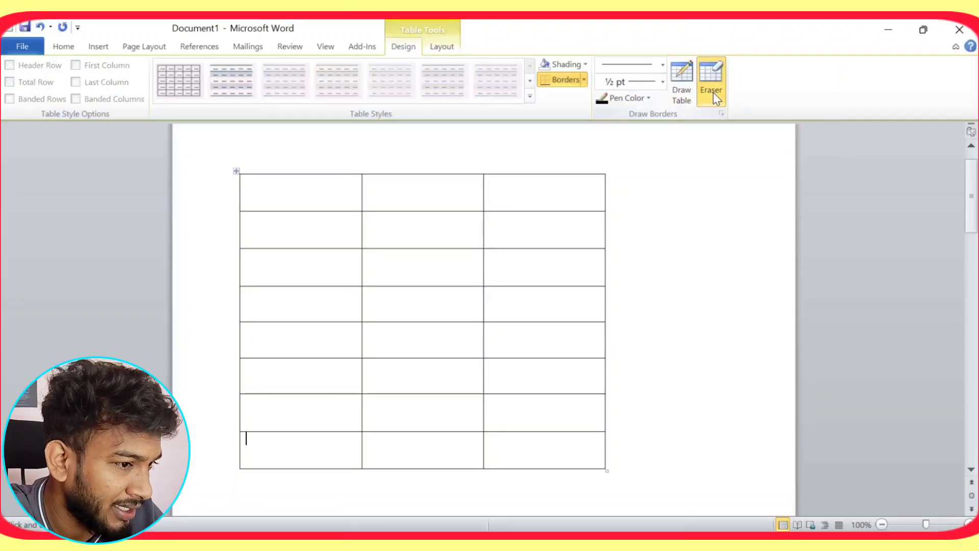
{"action": "left_click", "coordinate": [550, 428]}
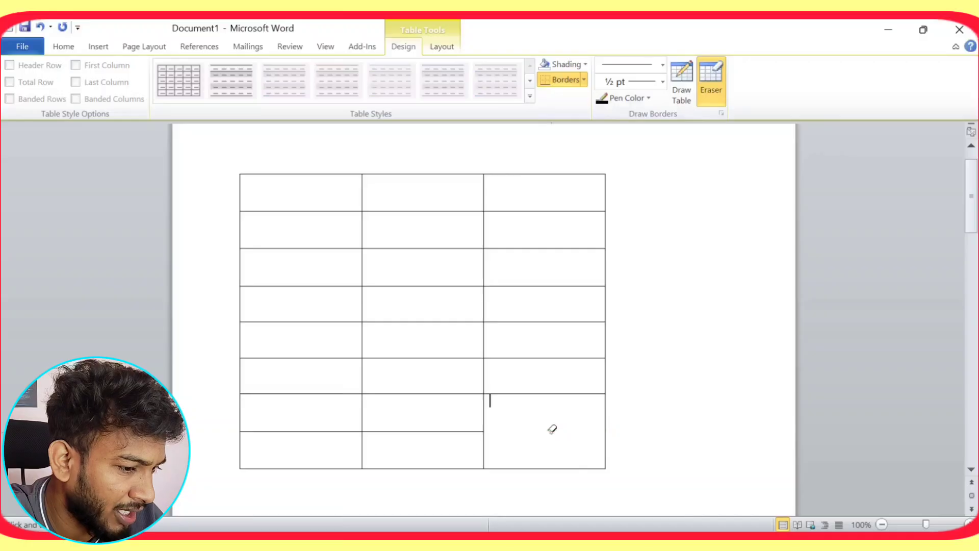
{"action": "left_click", "coordinate": [428, 431]}
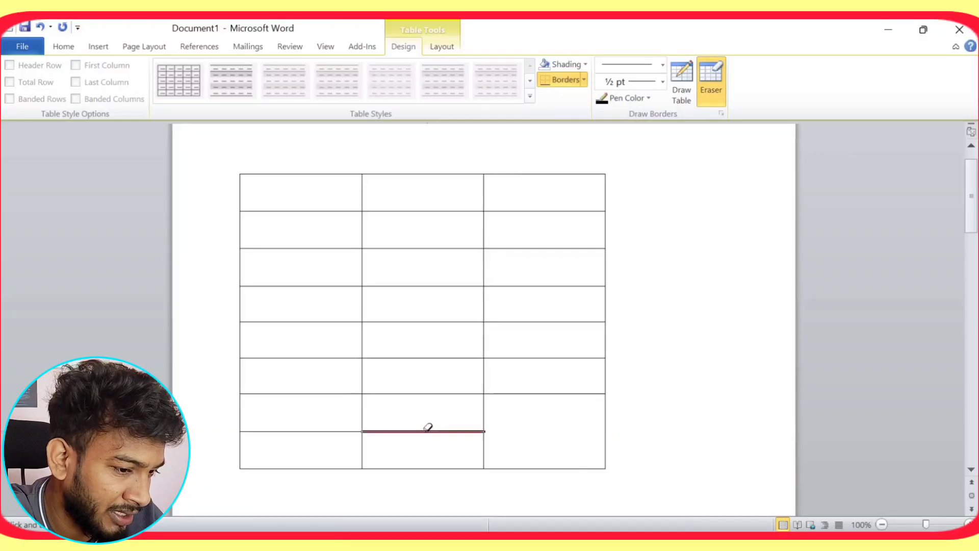
{"action": "left_click", "coordinate": [301, 431]}
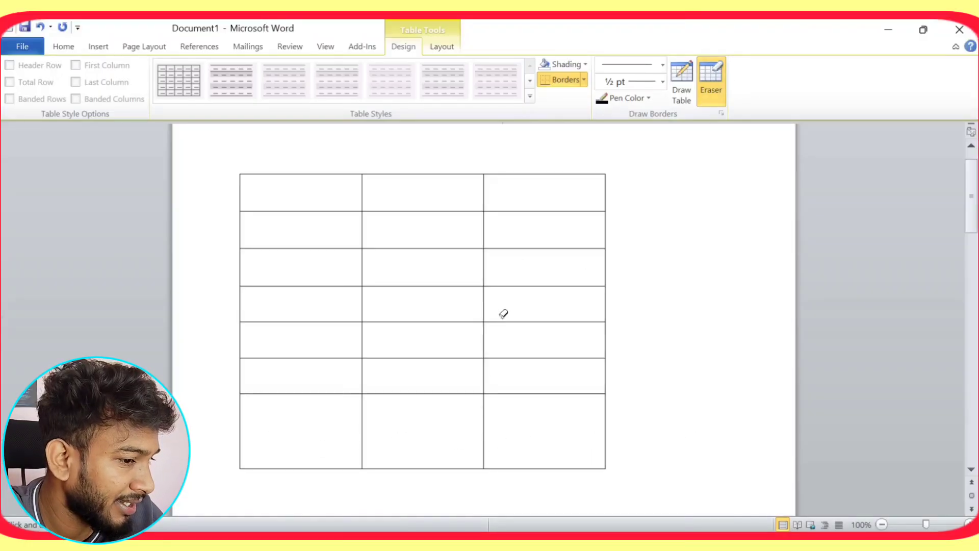
{"action": "left_click_drag", "start_coordinate": [503, 312], "coordinate": [512, 390]}
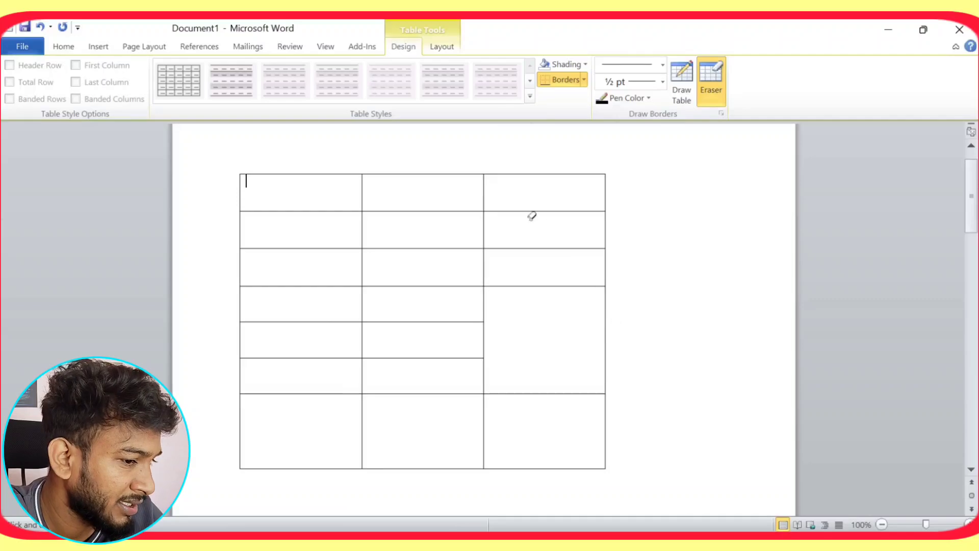
{"action": "left_click_drag", "start_coordinate": [416, 221], "coordinate": [457, 332]}
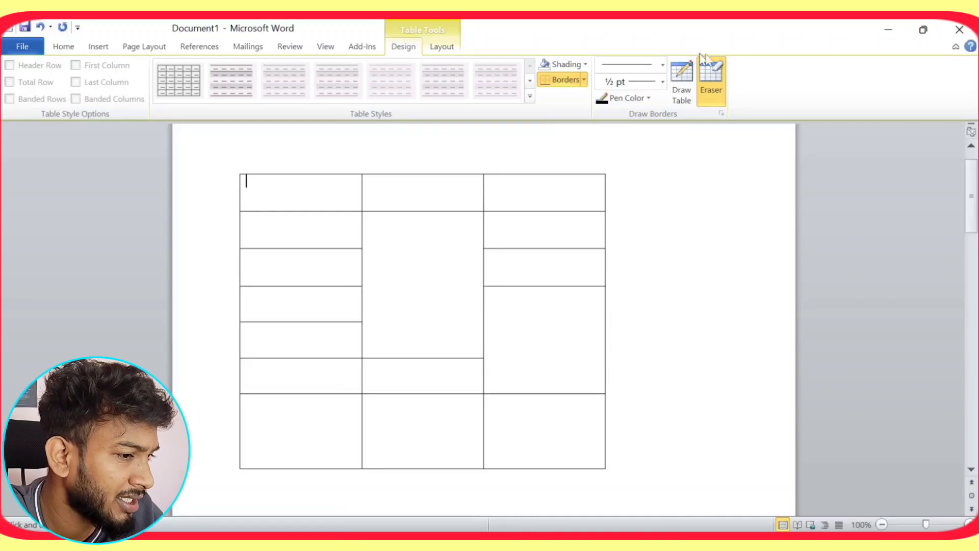
Leave the Eraser and undo all the border erasures in the table
{"action": "left_click", "coordinate": [714, 76]}
{"action": "key", "text": "ctrl+z"}
{"action": "key", "text": "ctrl+z"}
{"action": "key", "text": "ctrl+z"}
{"action": "key", "text": "ctrl+z"}
{"action": "key", "text": "ctrl+z"}
{"action": "key", "text": "ctrl+z"}
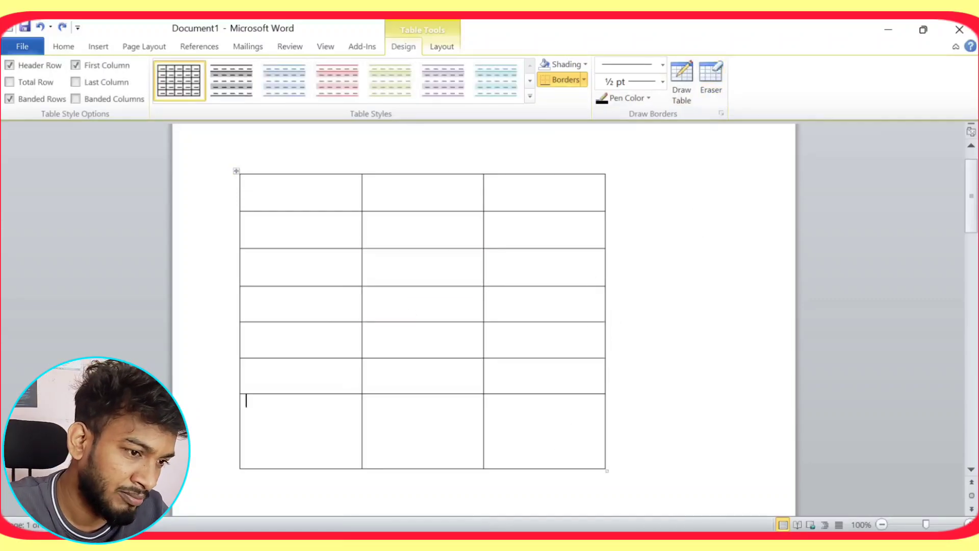
Show the table Layout commands, check the image listing the Table lesson topics, and return to Word
{"action": "left_click", "coordinate": [440, 47]}
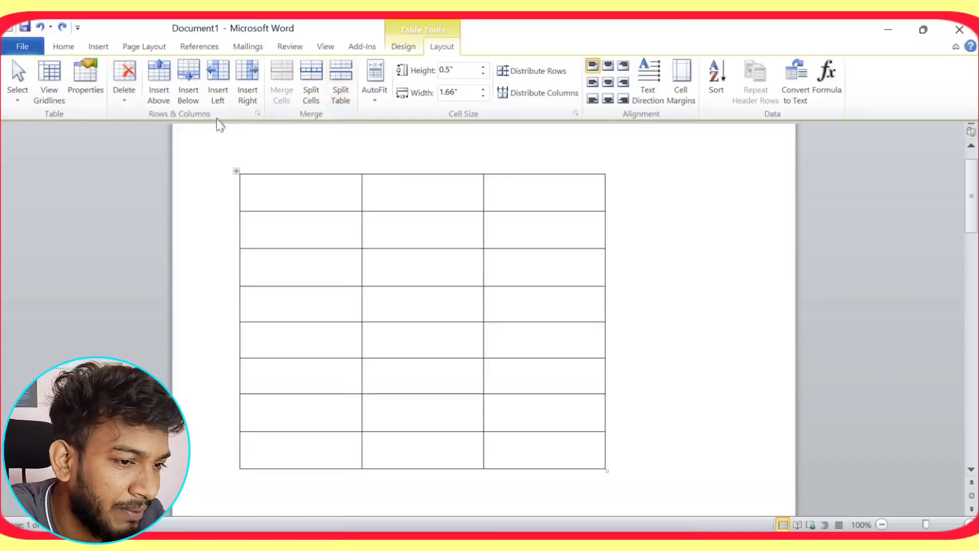
{"action": "left_click", "coordinate": [548, 463]}
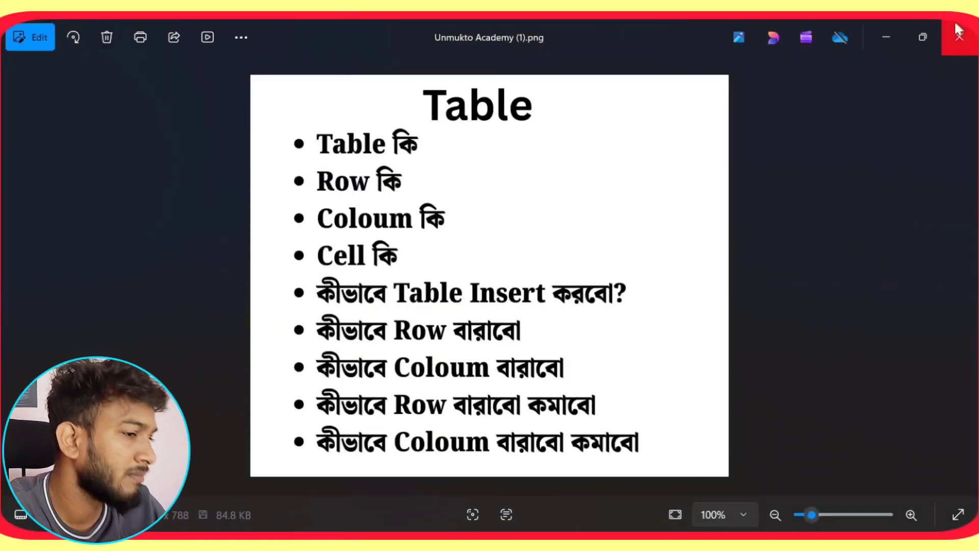
{"action": "left_click", "coordinate": [897, 26]}
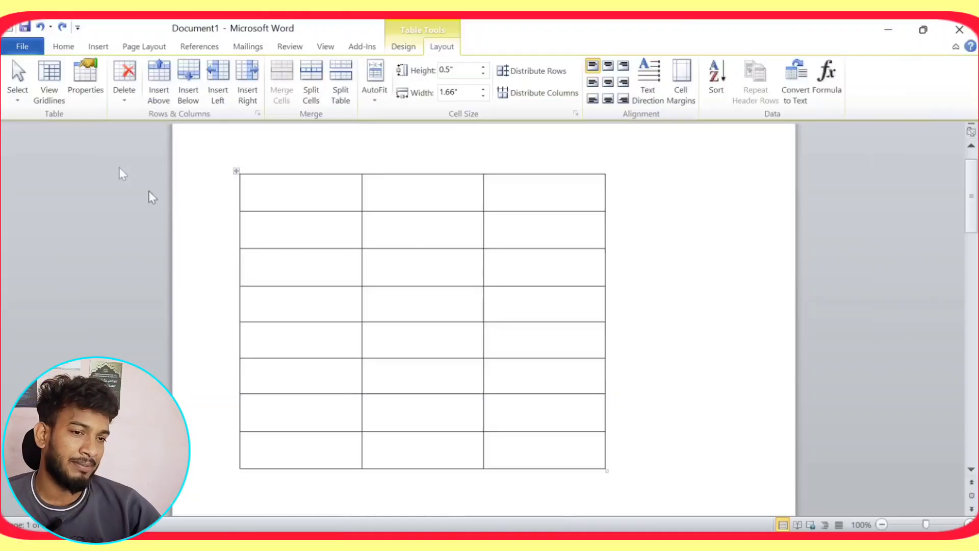
Review the Insert commands, pointing out Table, and compare them briefly with the Home commands
{"action": "left_click", "coordinate": [99, 47]}
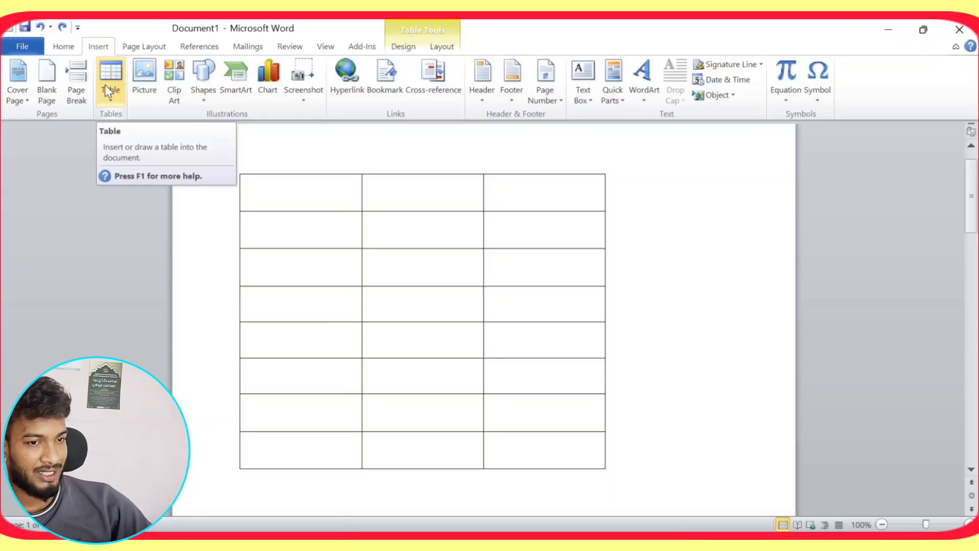
{"action": "left_click", "coordinate": [63, 45]}
{"action": "left_click", "coordinate": [98, 46]}
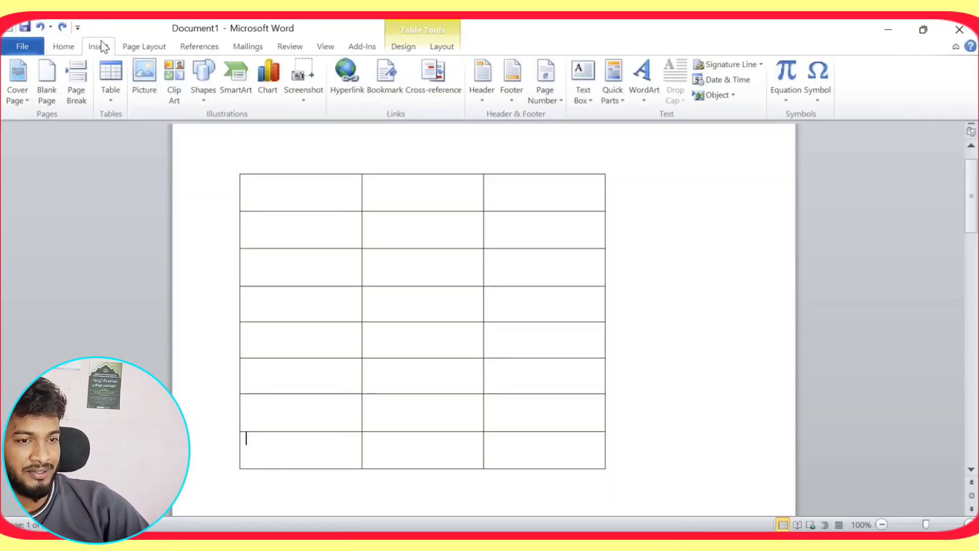